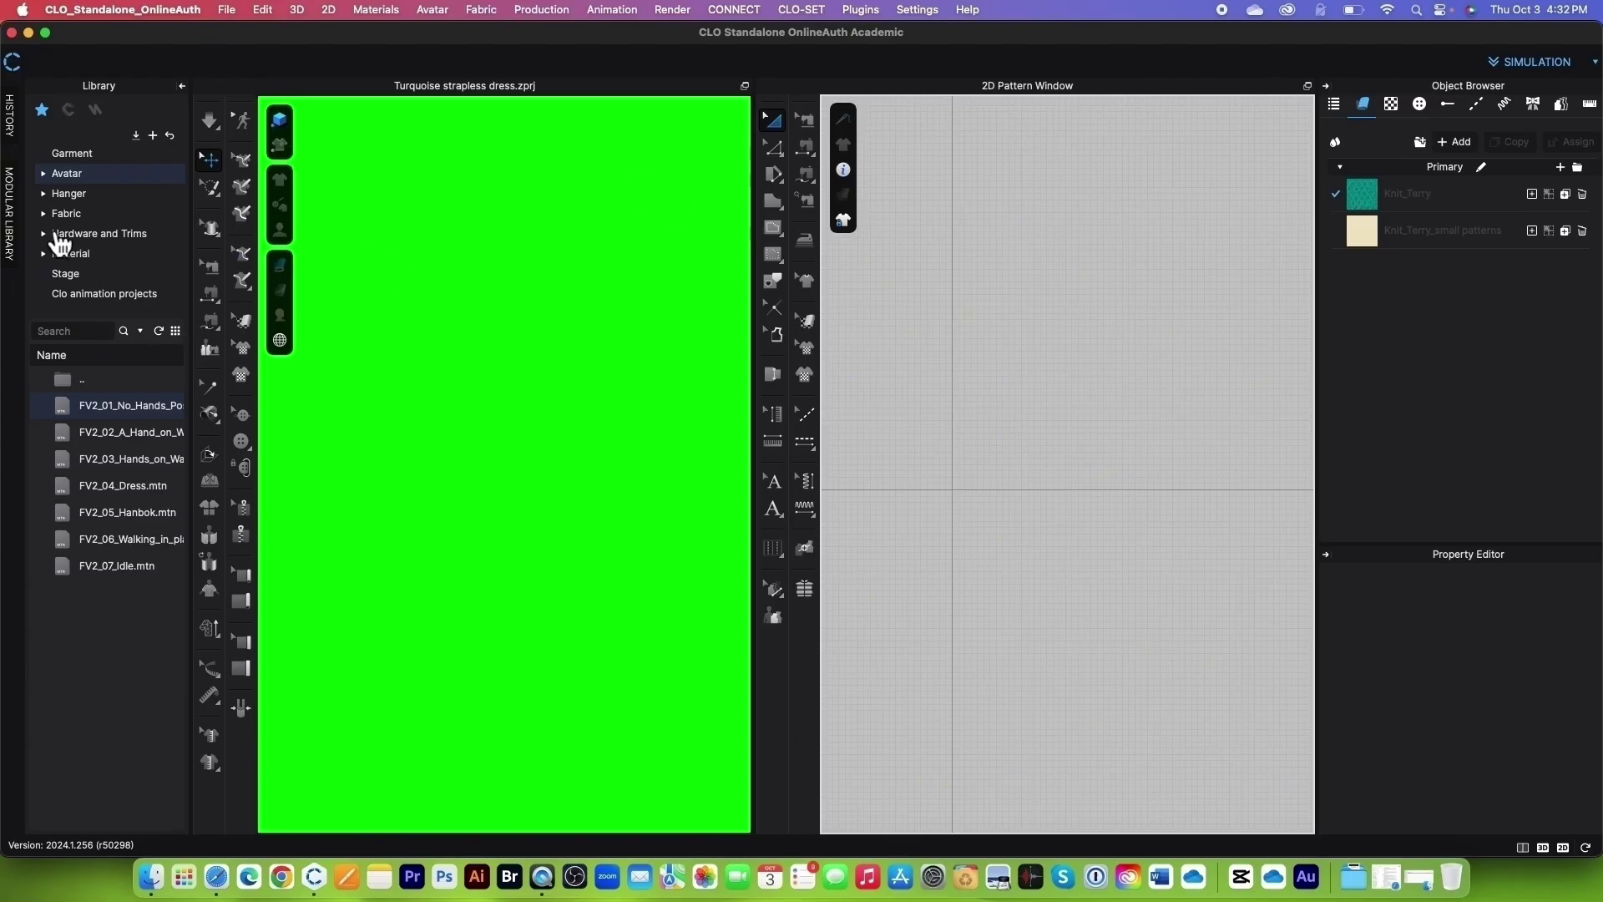
Step: Open the Yellow knit dress.zprj project from the Clo animation projects folder in the library
left_click(109, 303)
mouse_move(116, 481)
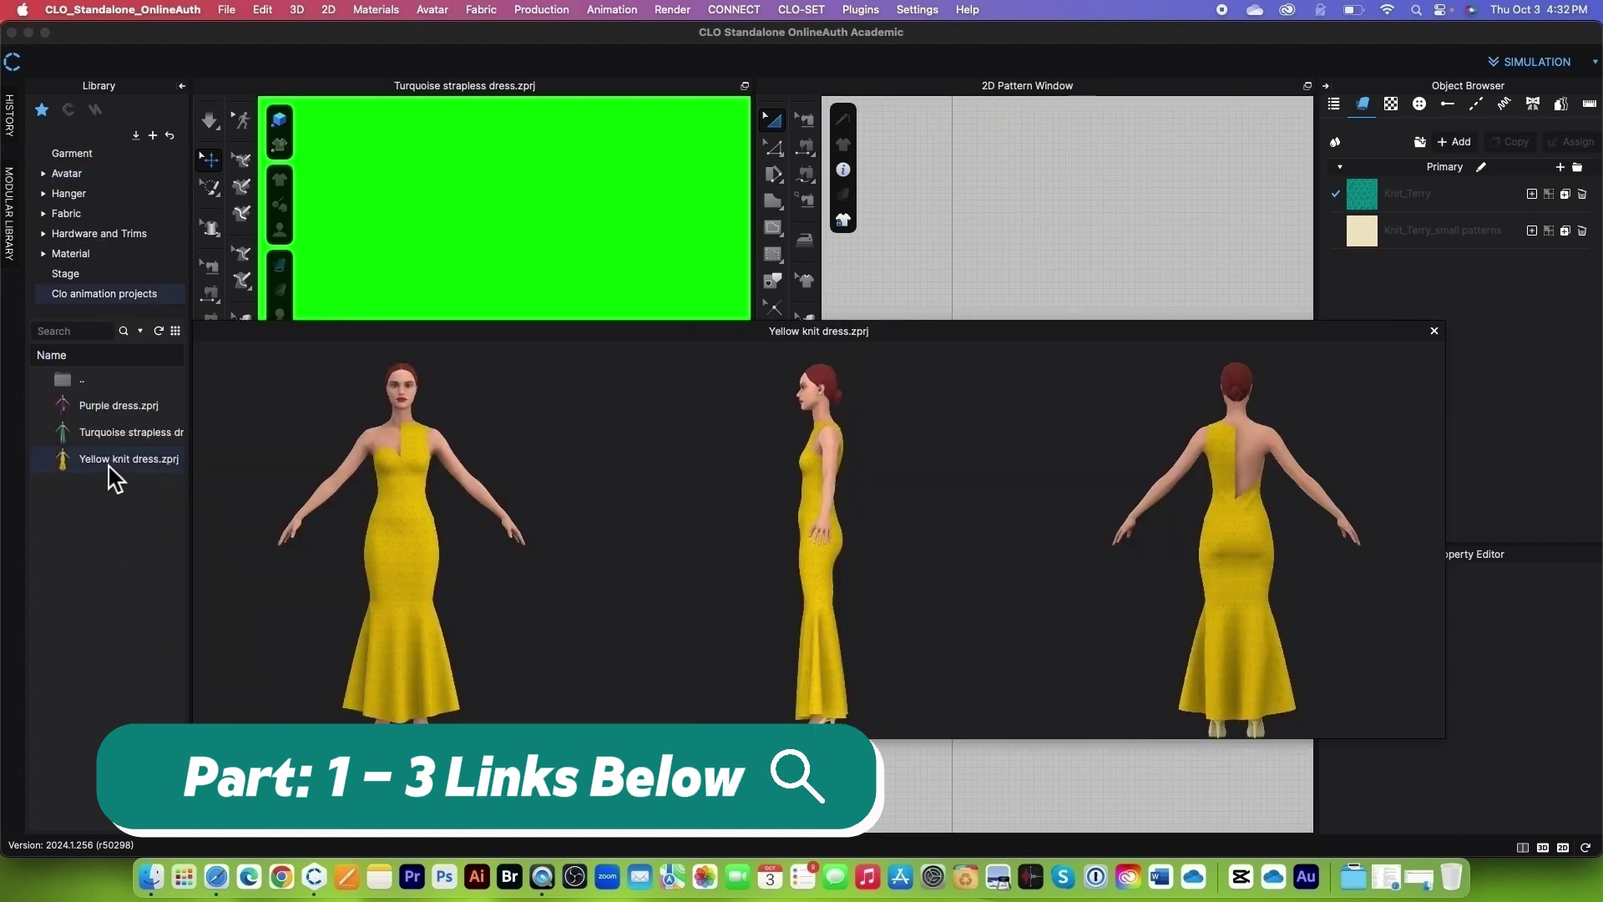
double_click(110, 468)
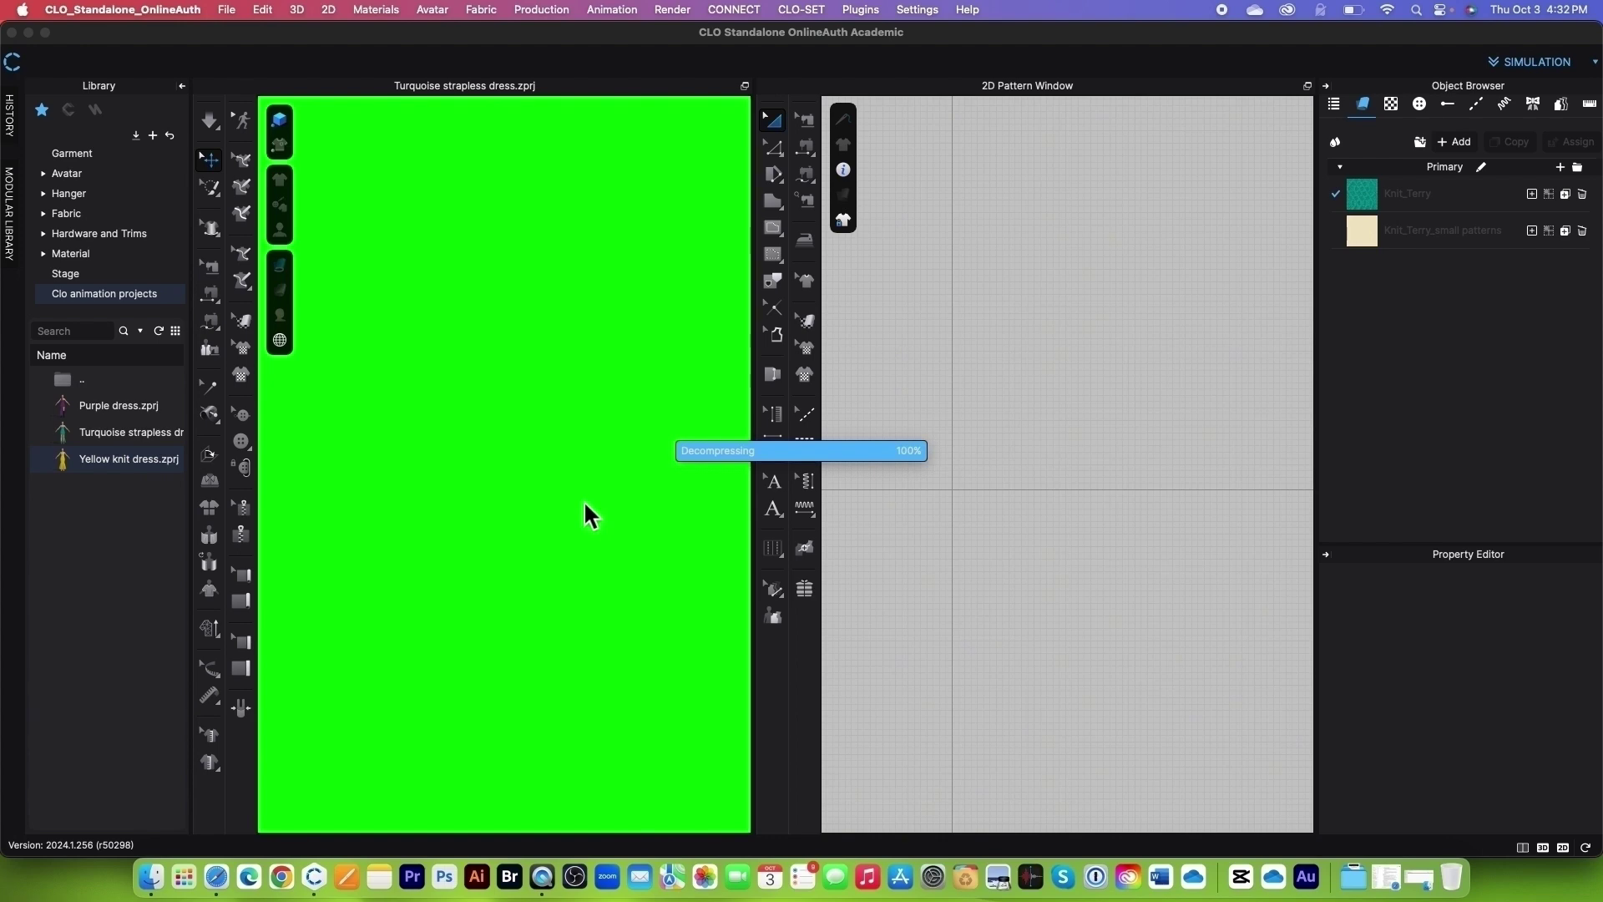
Step: Format the 3D background as a solid green fill
right_click(602, 462)
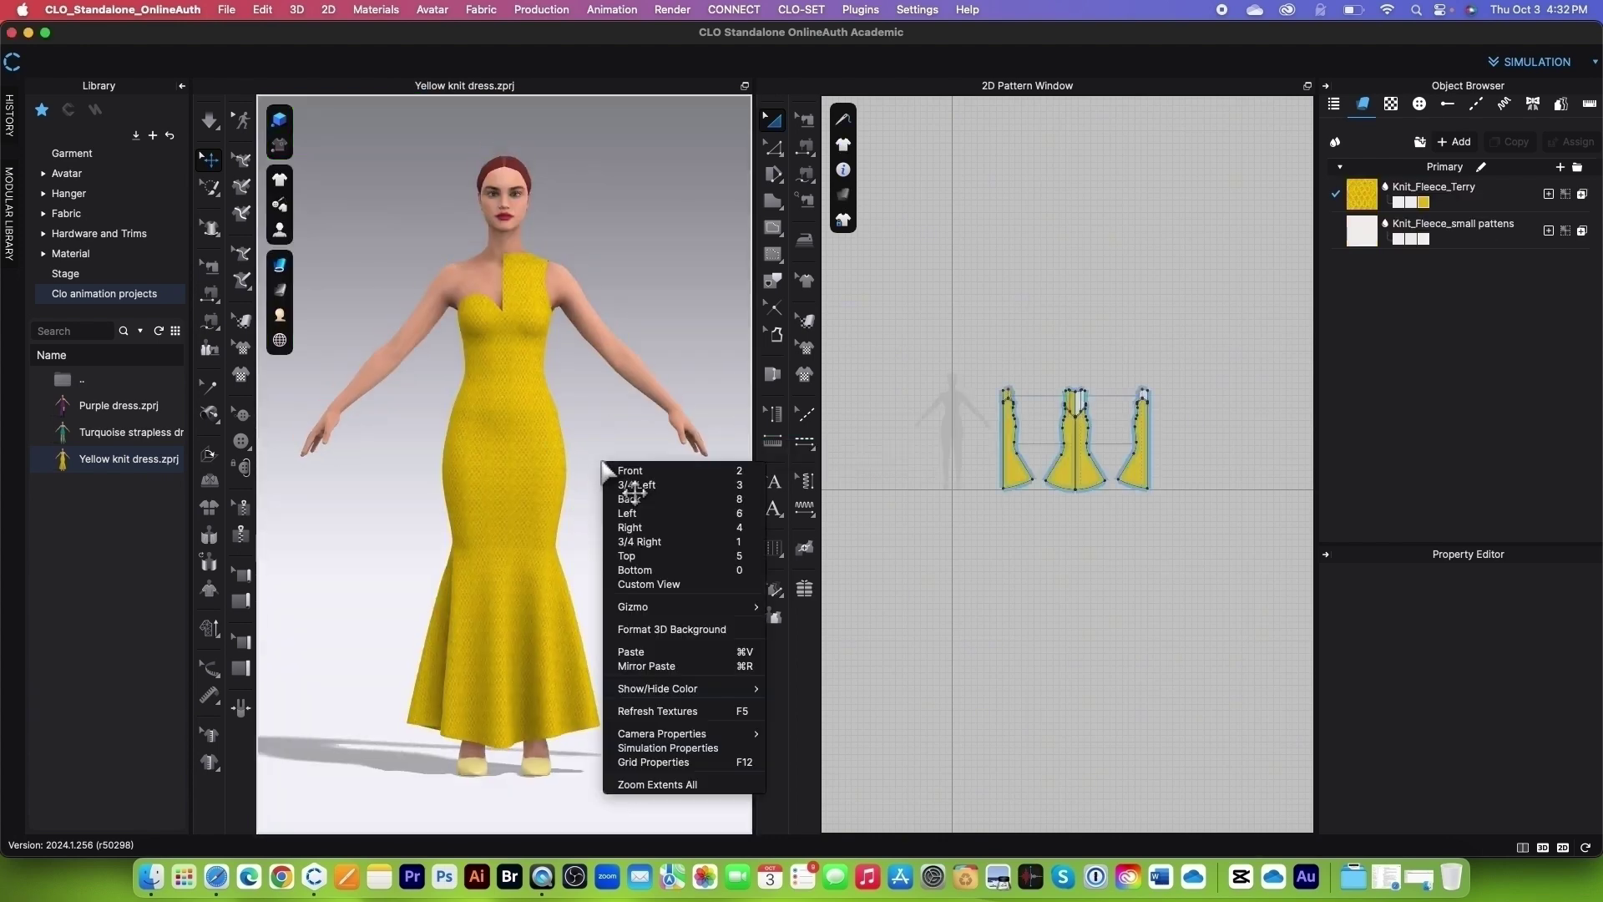
left_click(655, 629)
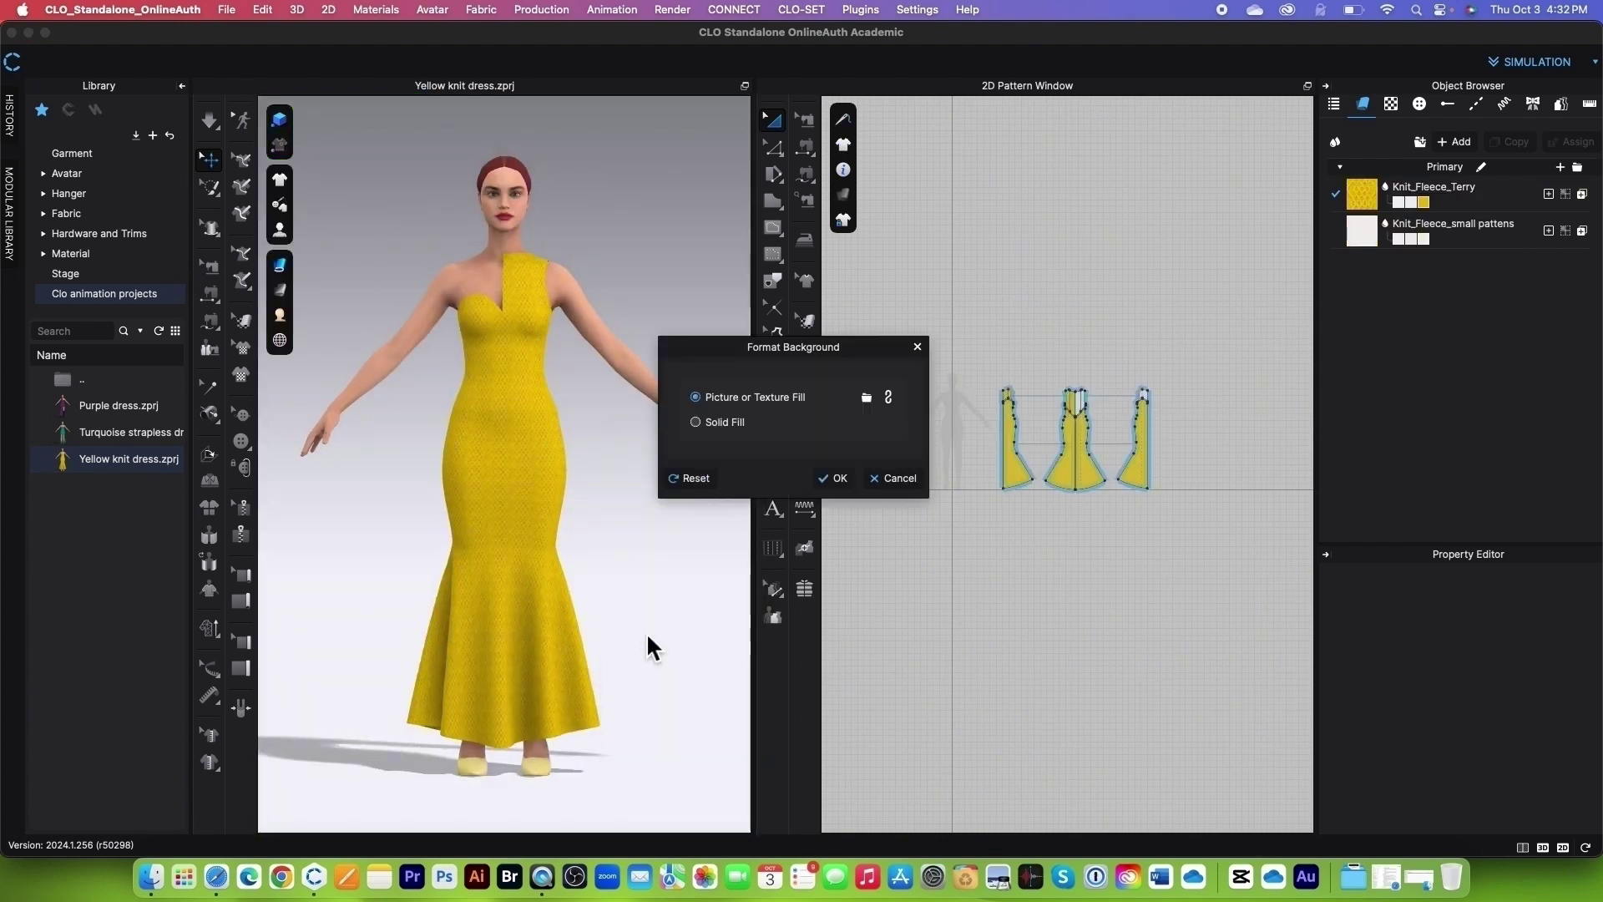
left_click(696, 423)
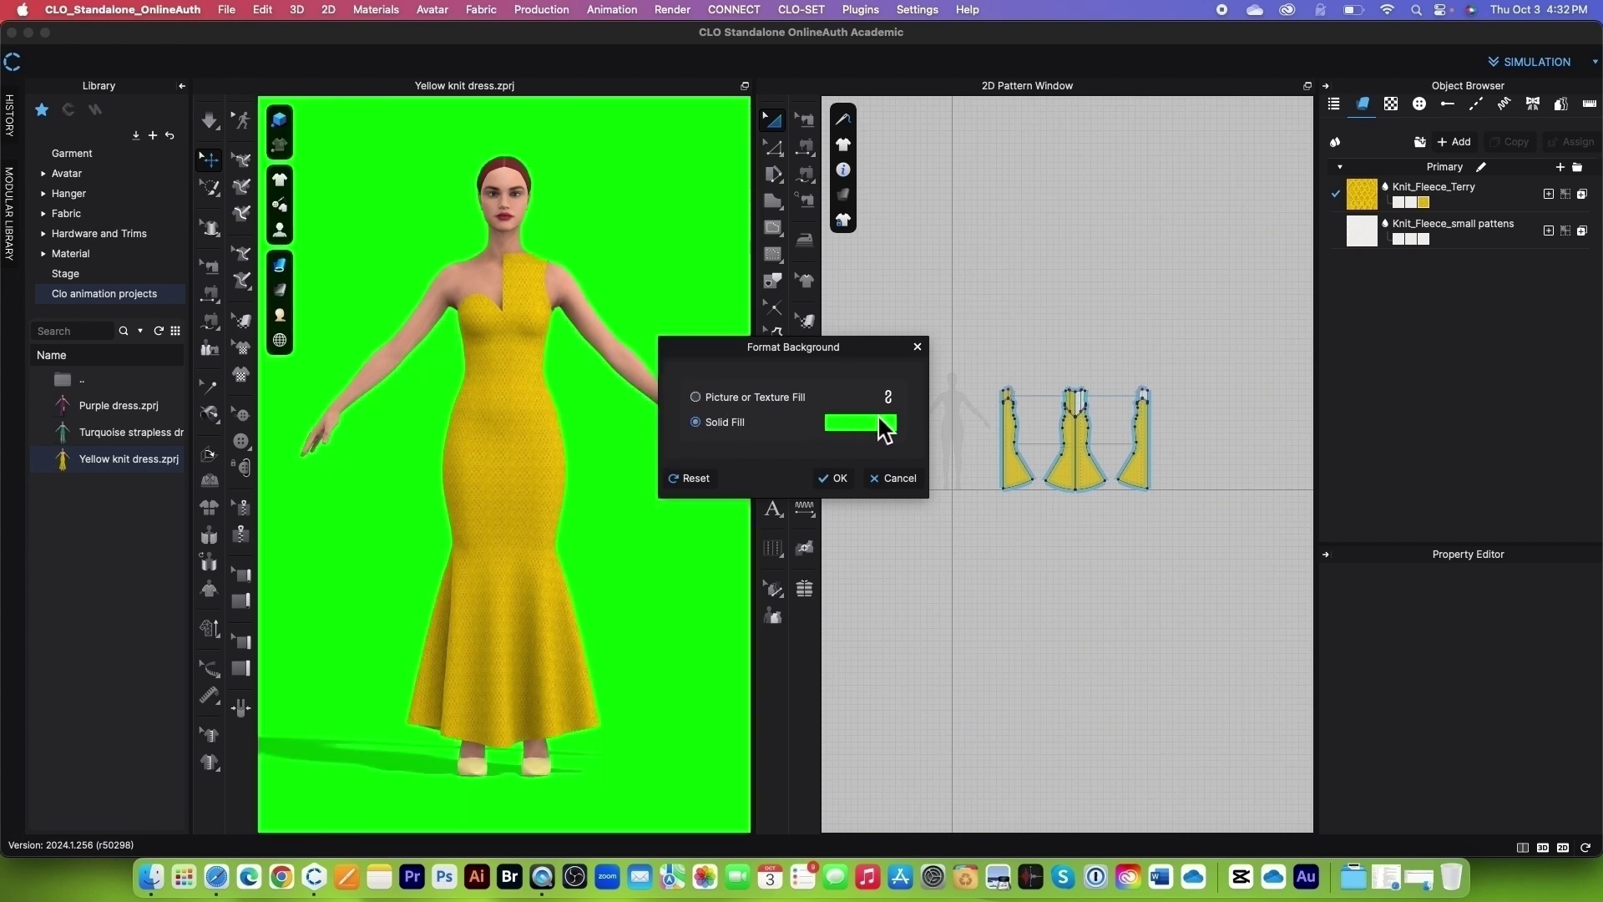
left_click(837, 478)
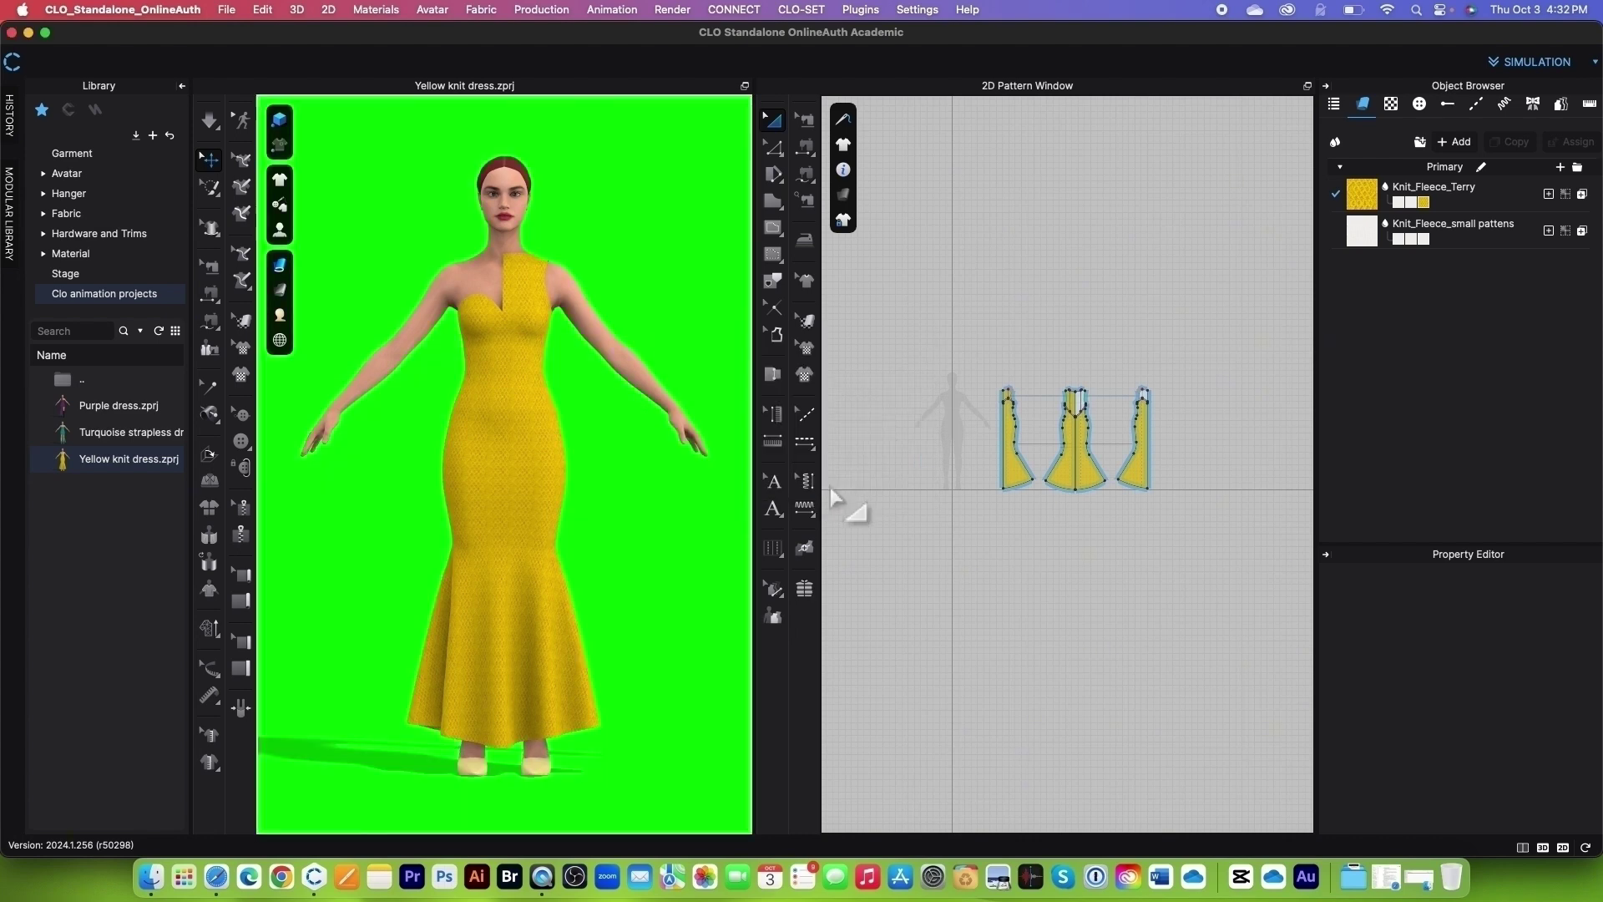
Step: Switch from the Simulation to the Animation workspace
left_click(1538, 63)
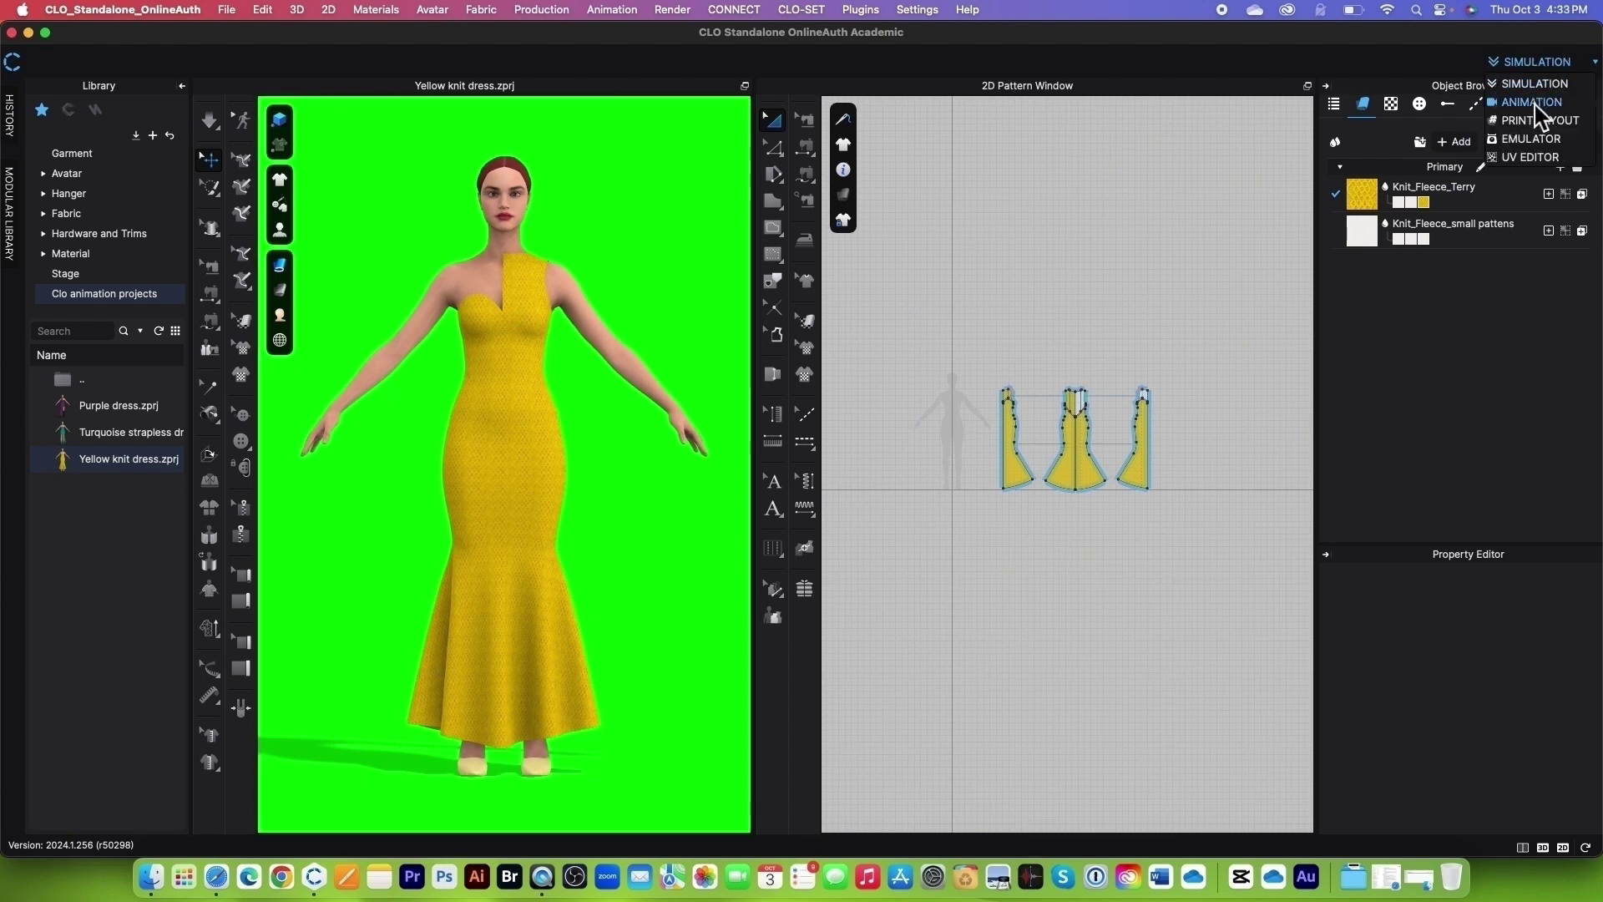
left_click(1532, 102)
scroll(874, 486, "down", 3)
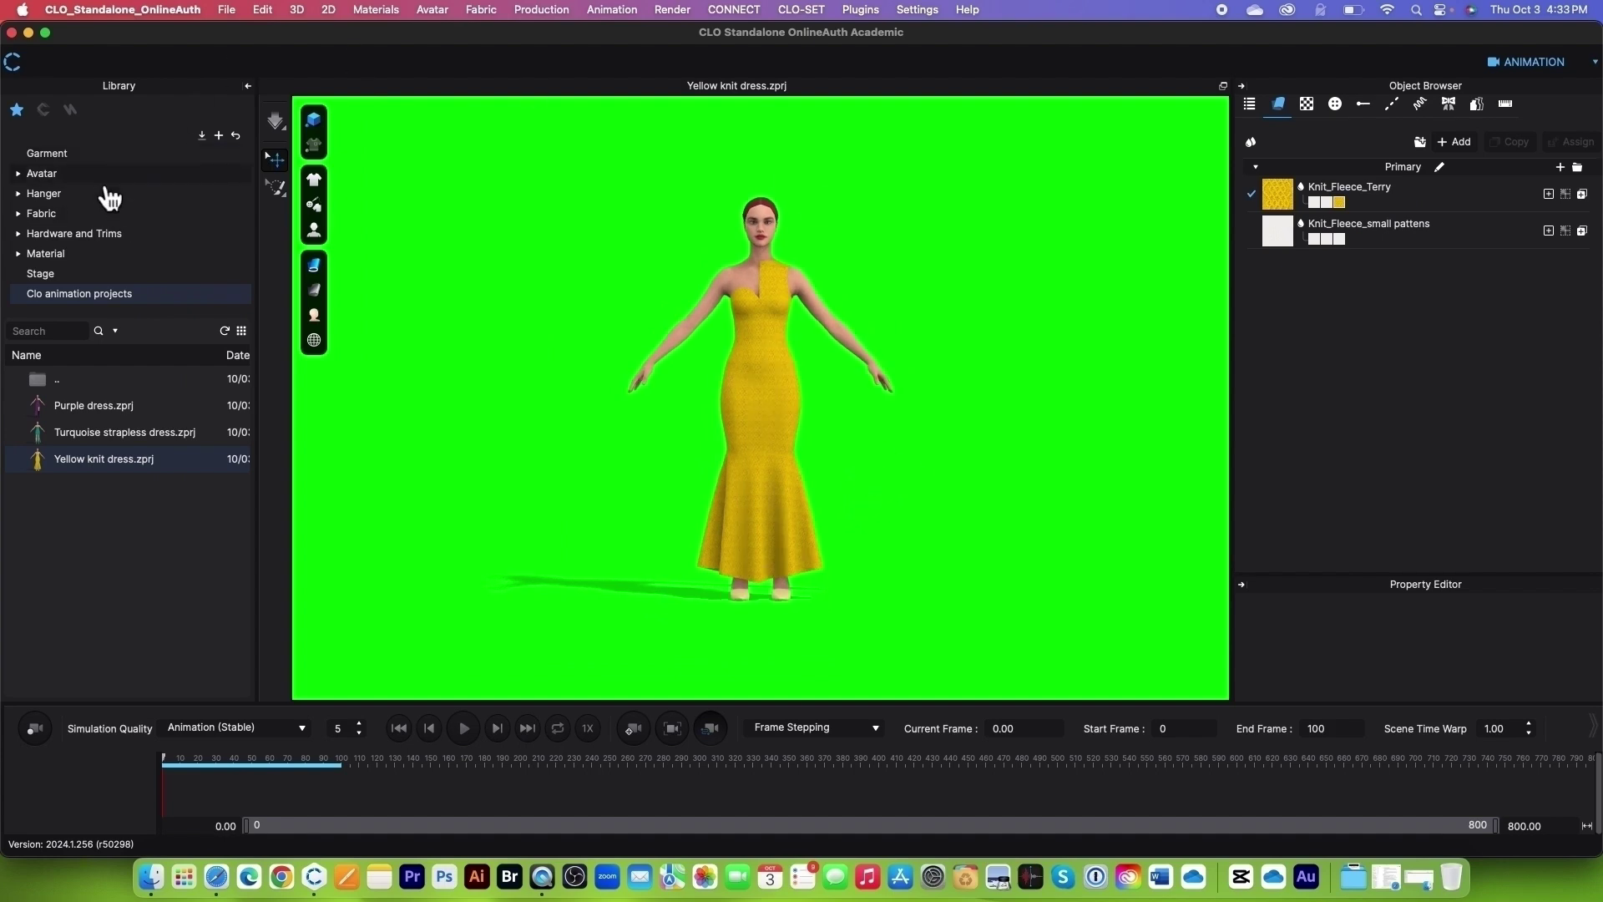
Step: Load the Female_V2 motion FV2_01_No_Hands_Pose.mtn with a 30-frame transition and start position move, and record the garment's simulation over it
left_click(50, 173)
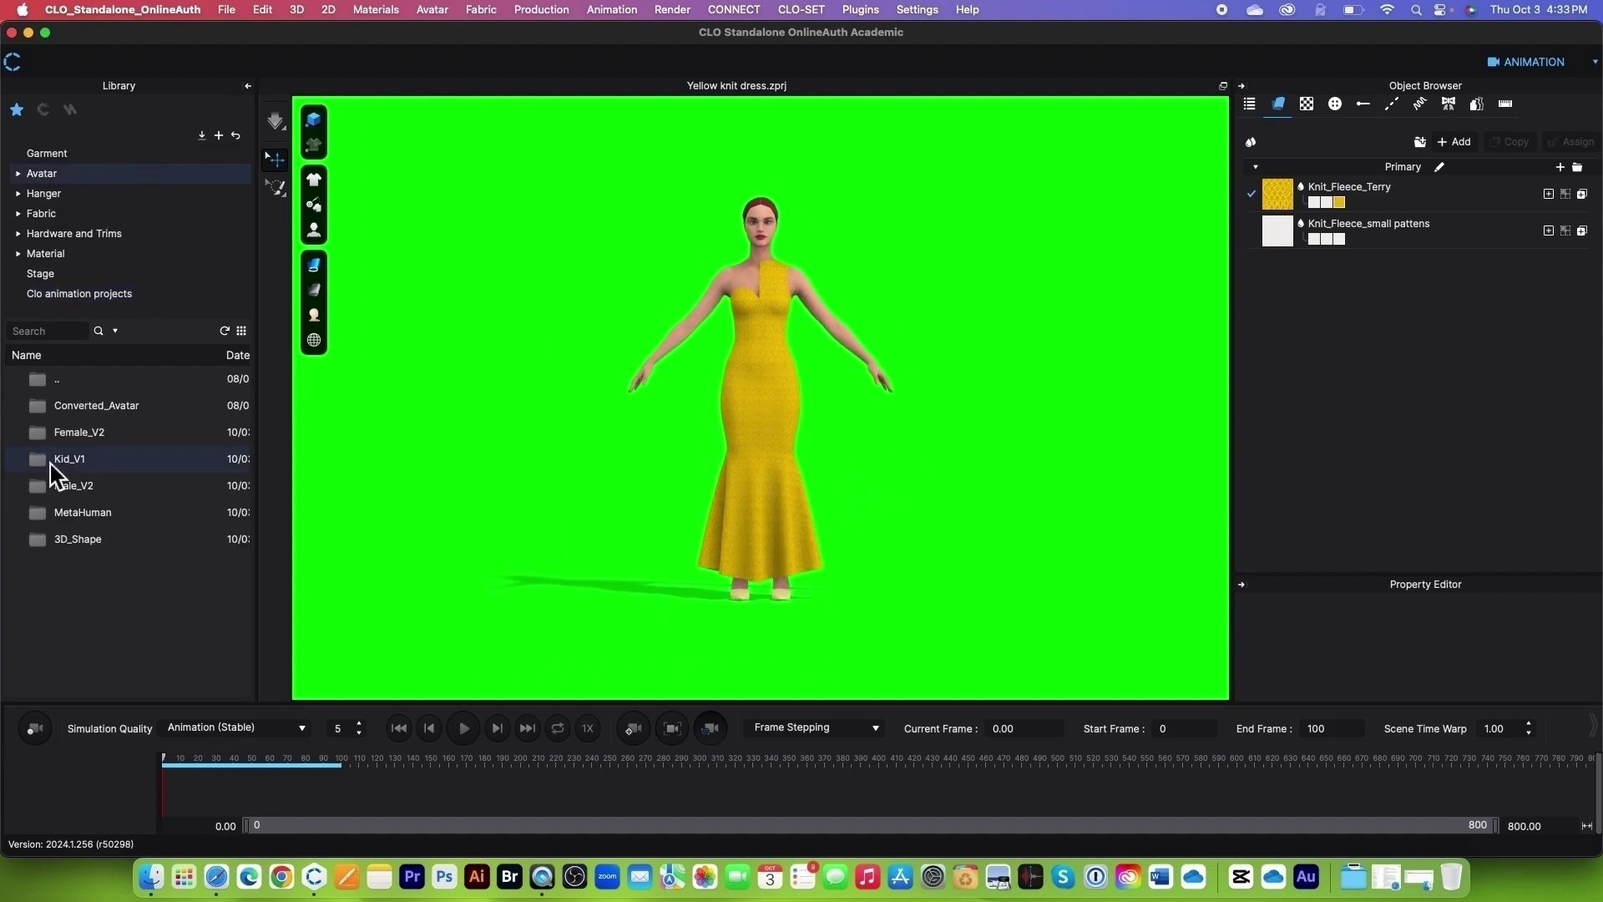
double_click(138, 447)
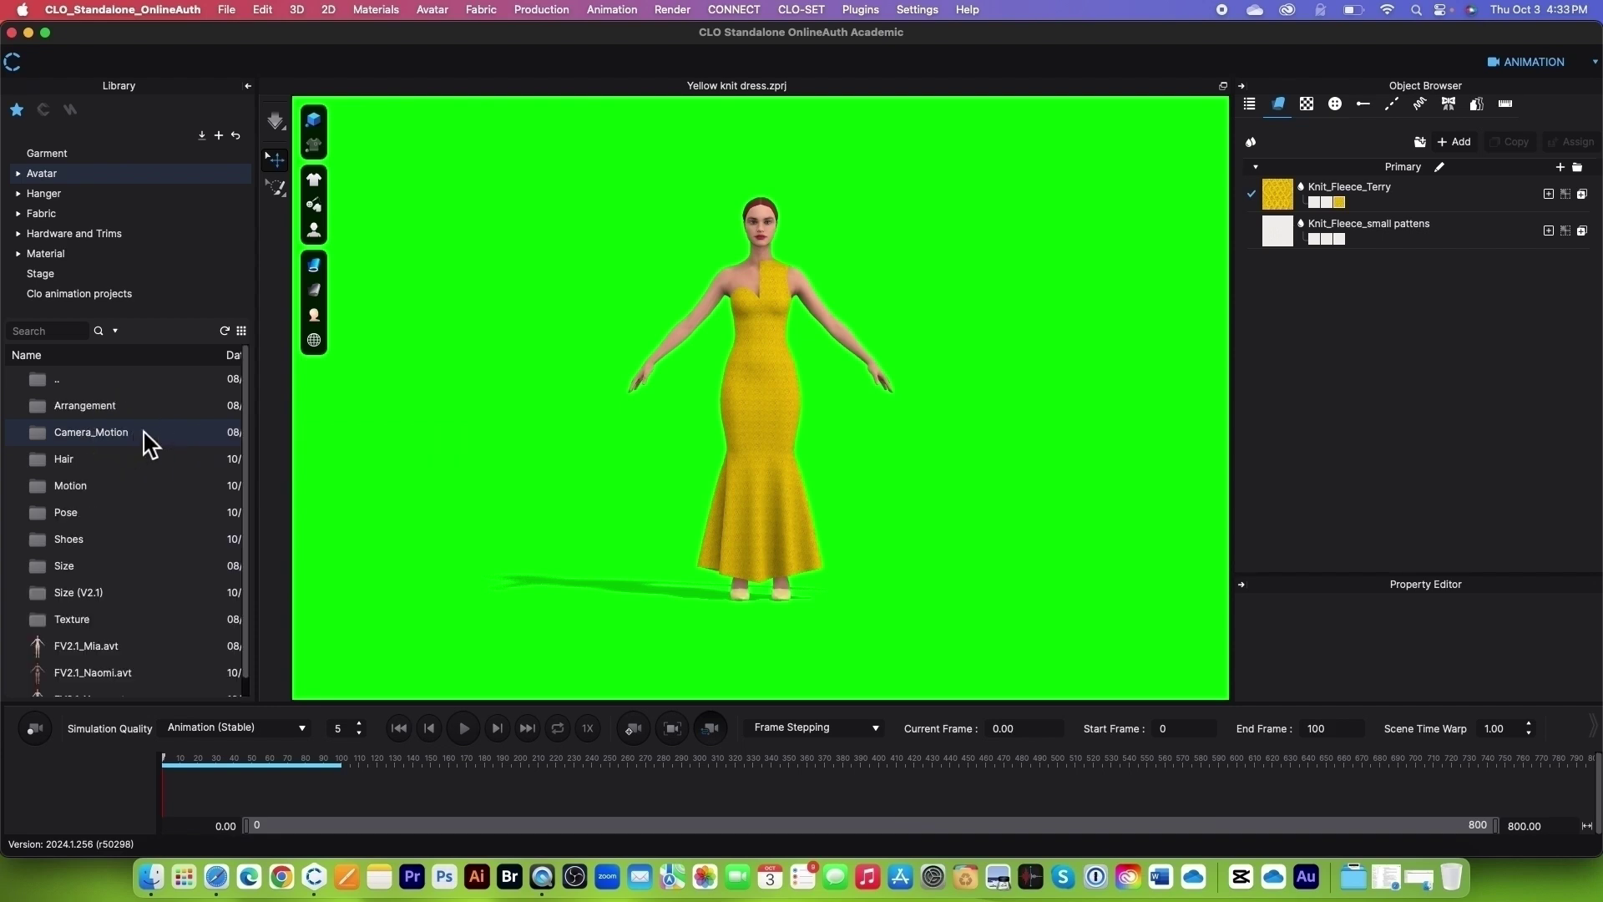
double_click(109, 489)
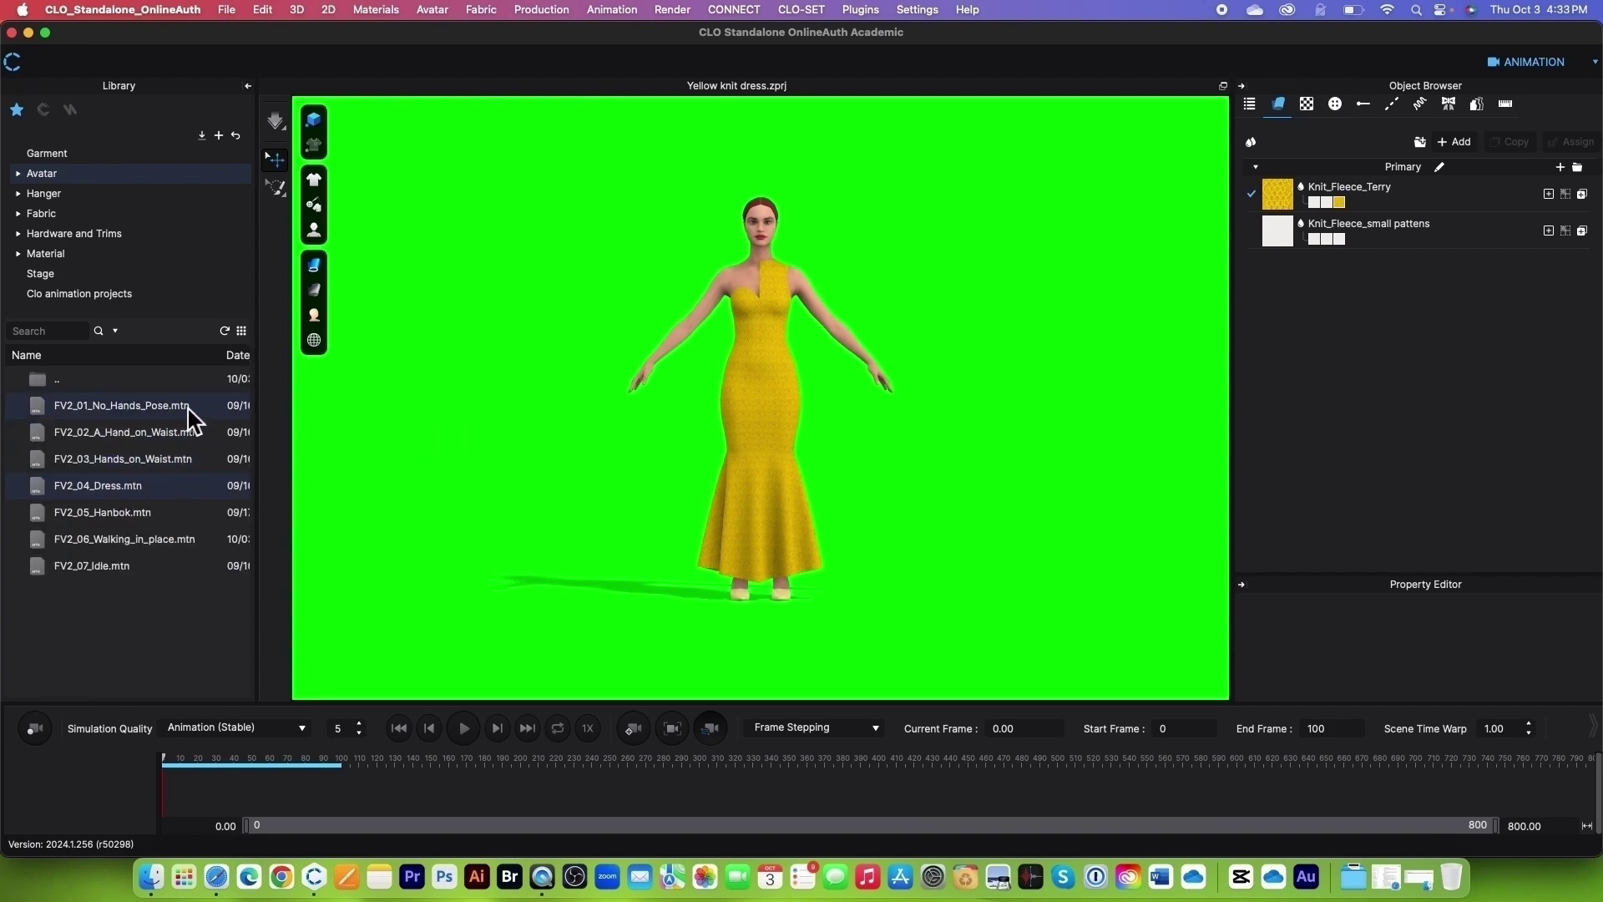
double_click(40, 409)
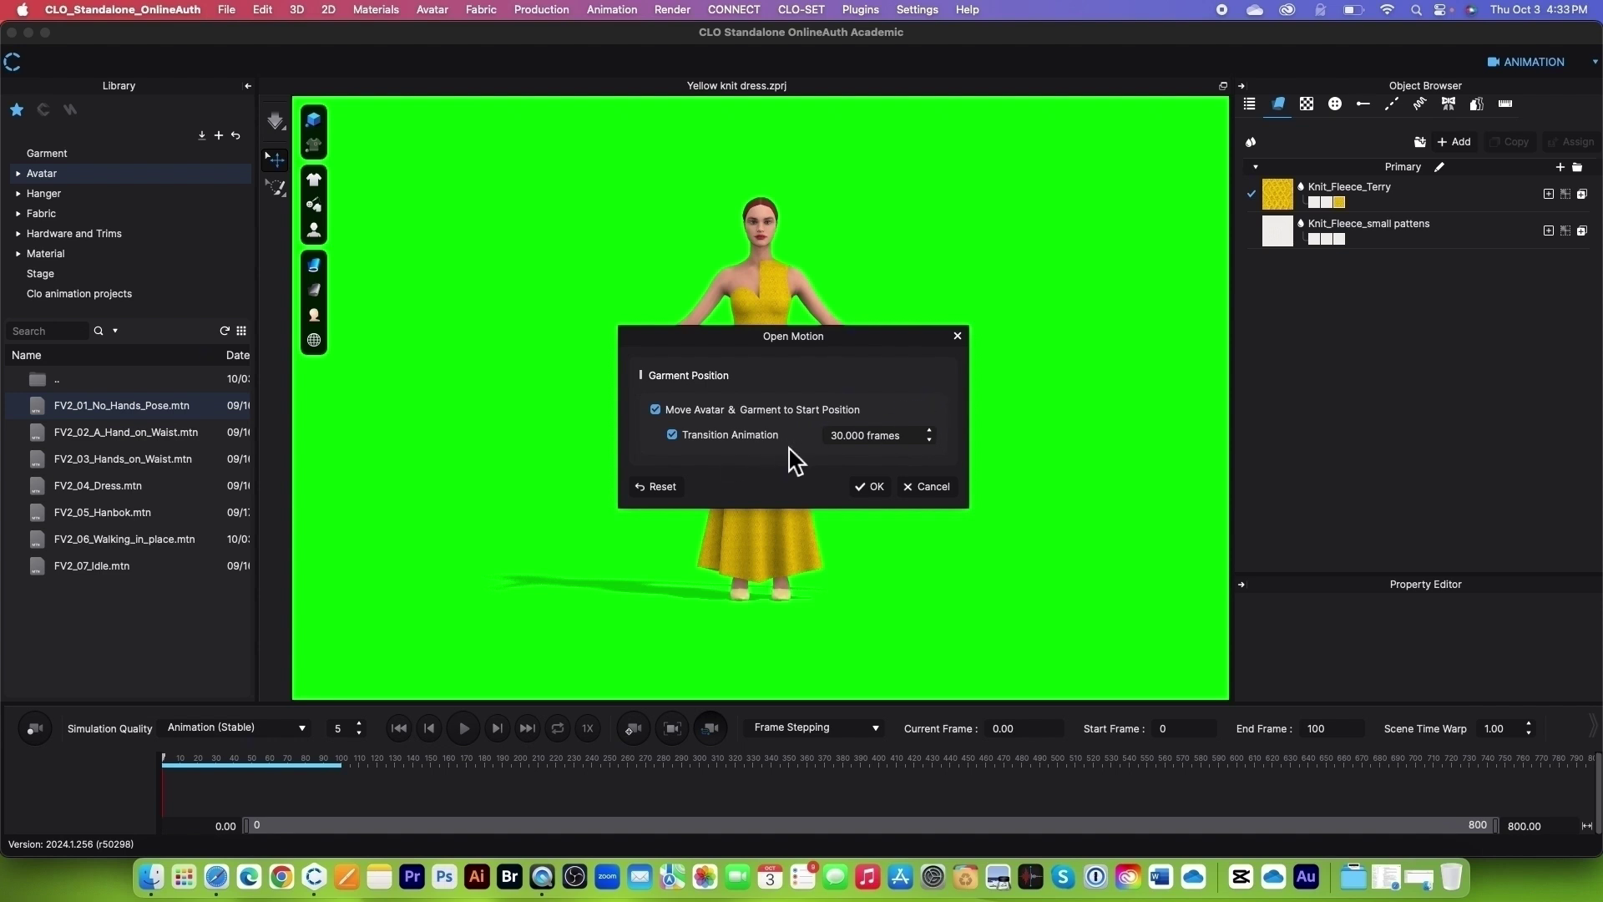
left_click(873, 487)
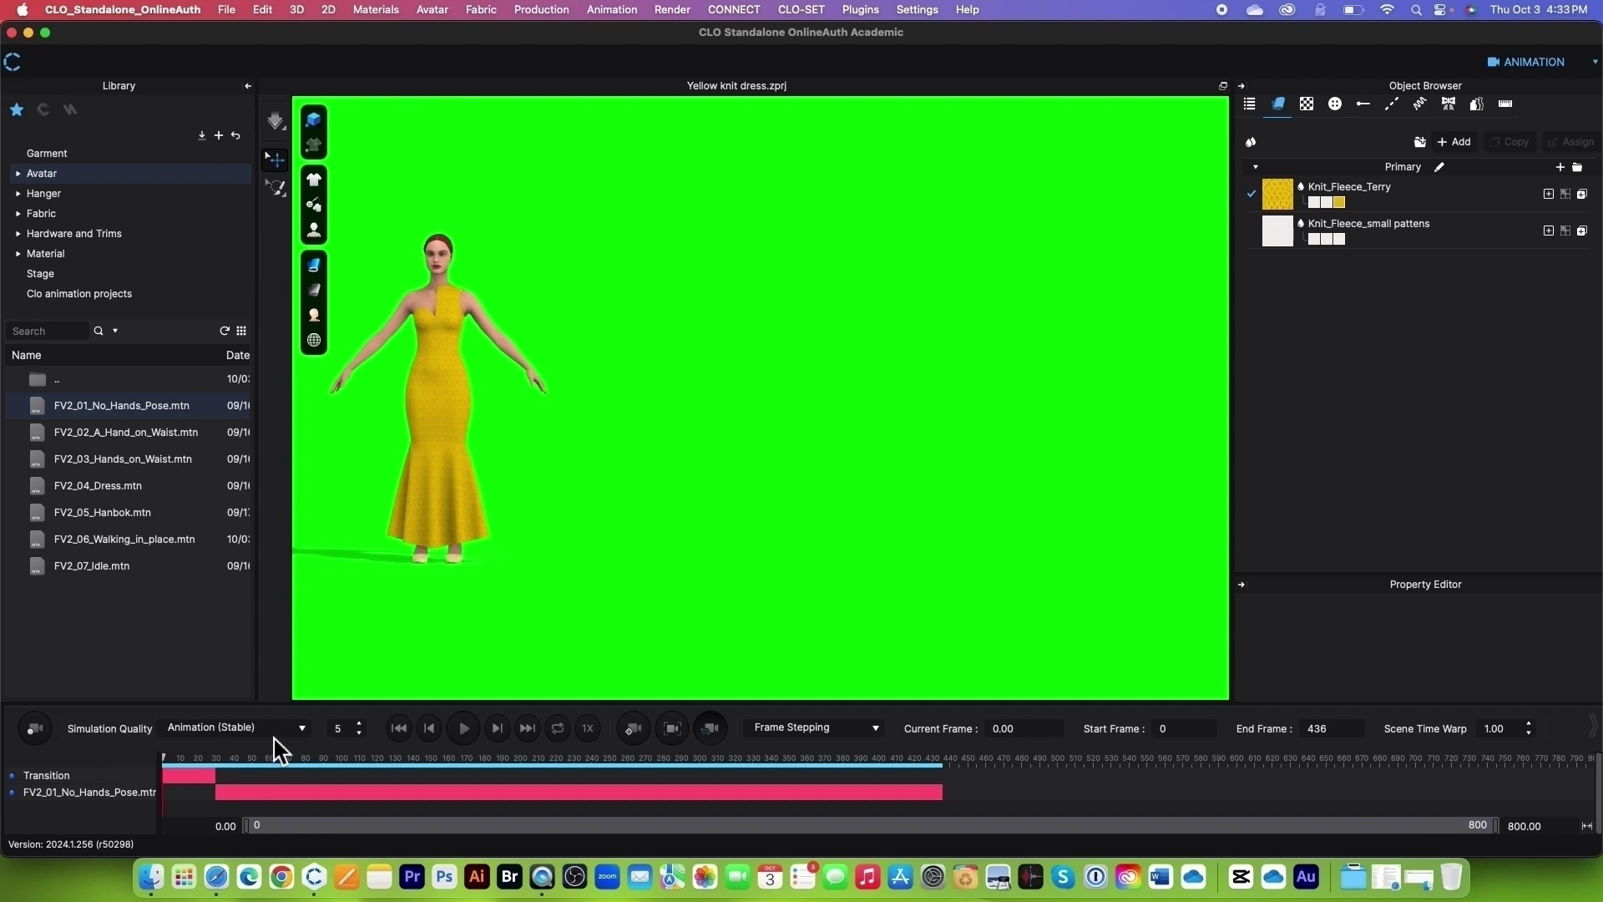
left_click(38, 729)
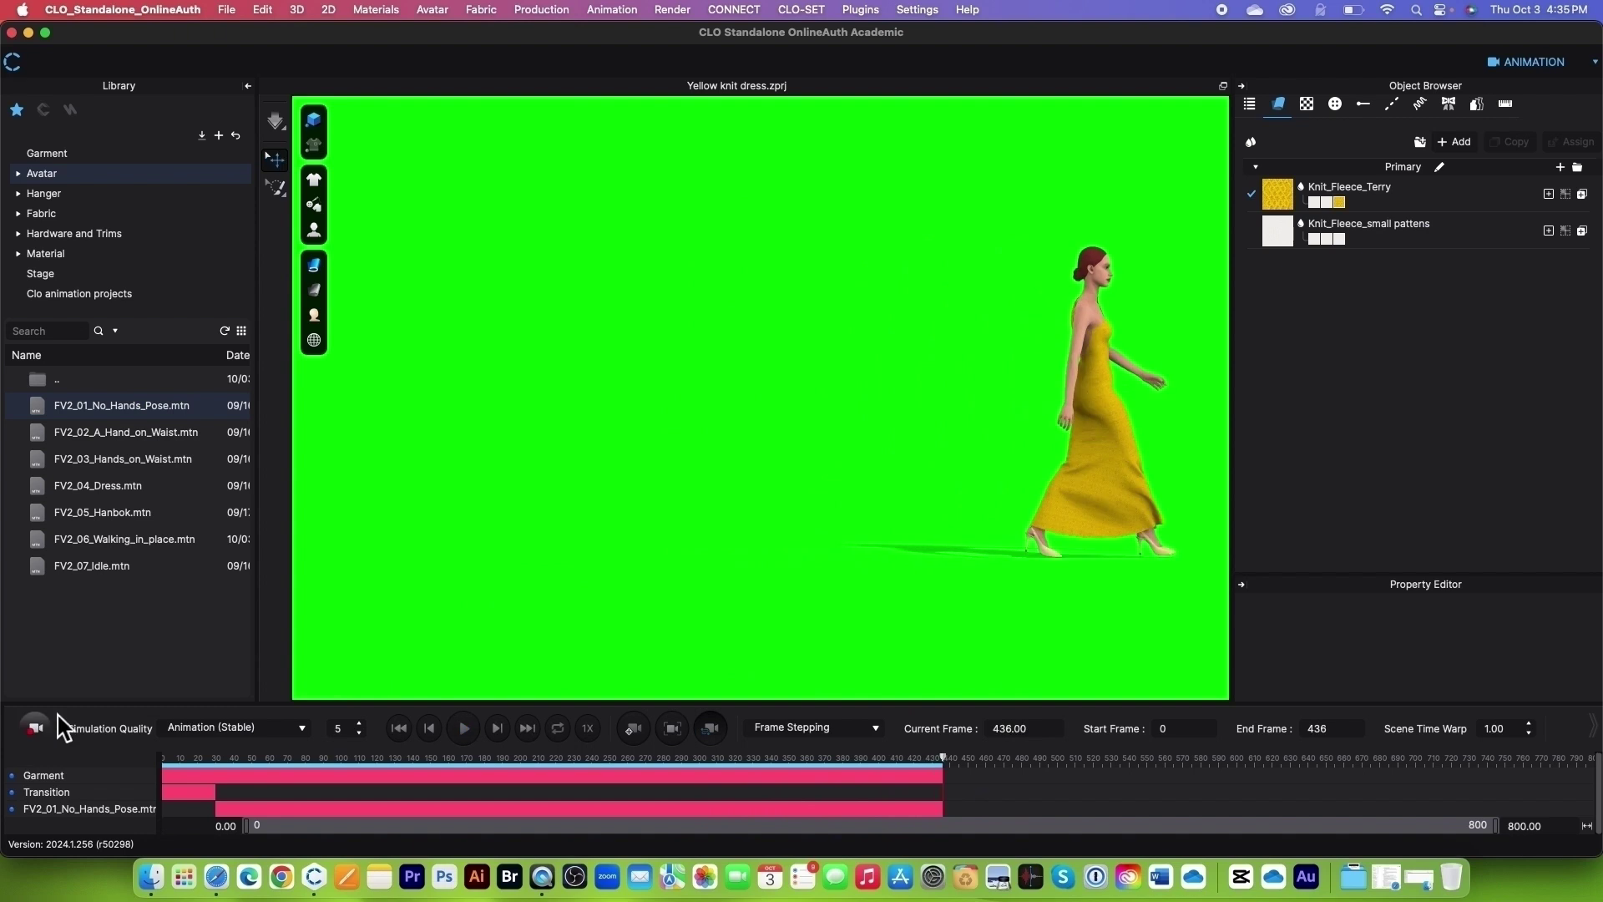
Step: Check the dress on the middle frames of the recorded walk and frame the whole avatar in the 3D view
left_click_drag(951, 769, 603, 777)
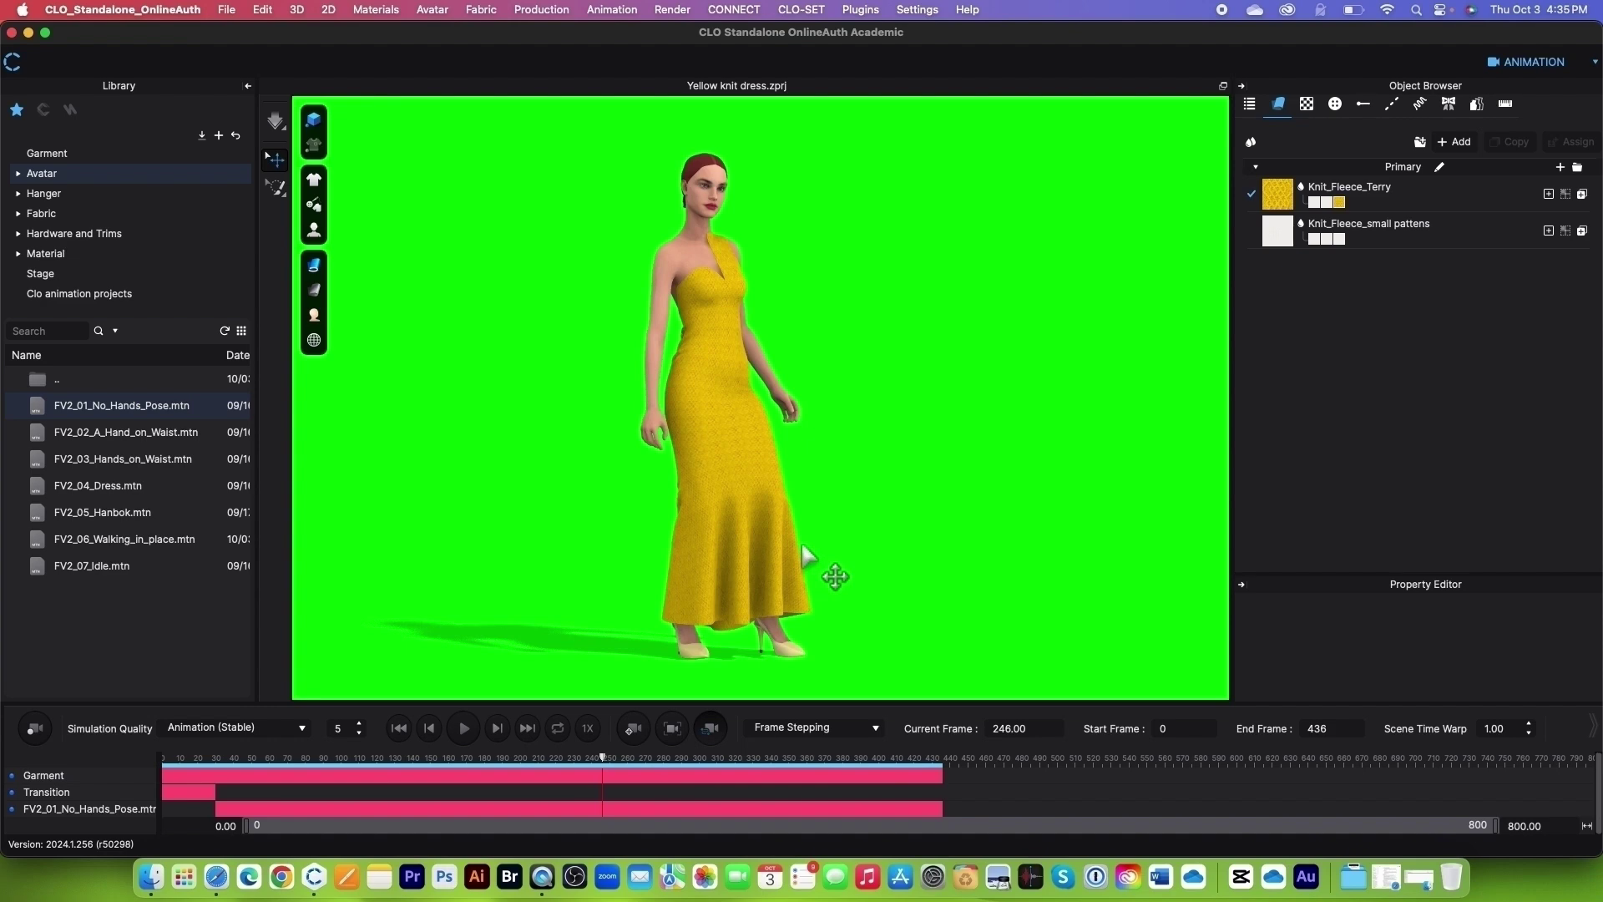
scroll(810, 559, "down", 3)
scroll(814, 565, "down", 2)
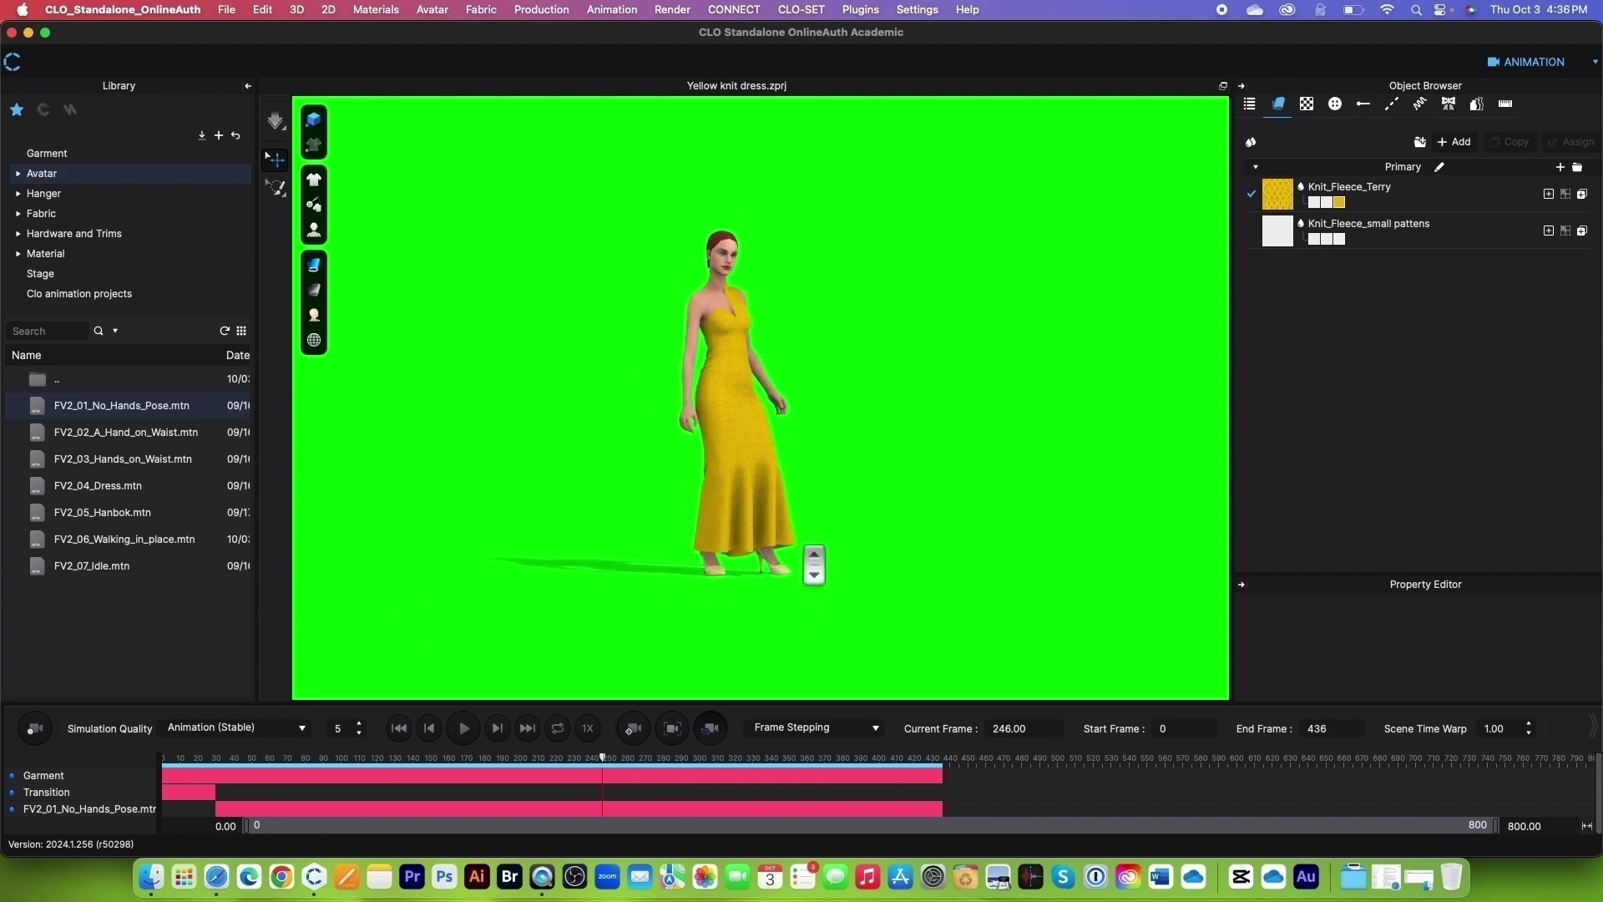
scroll(814, 565, "down", 1)
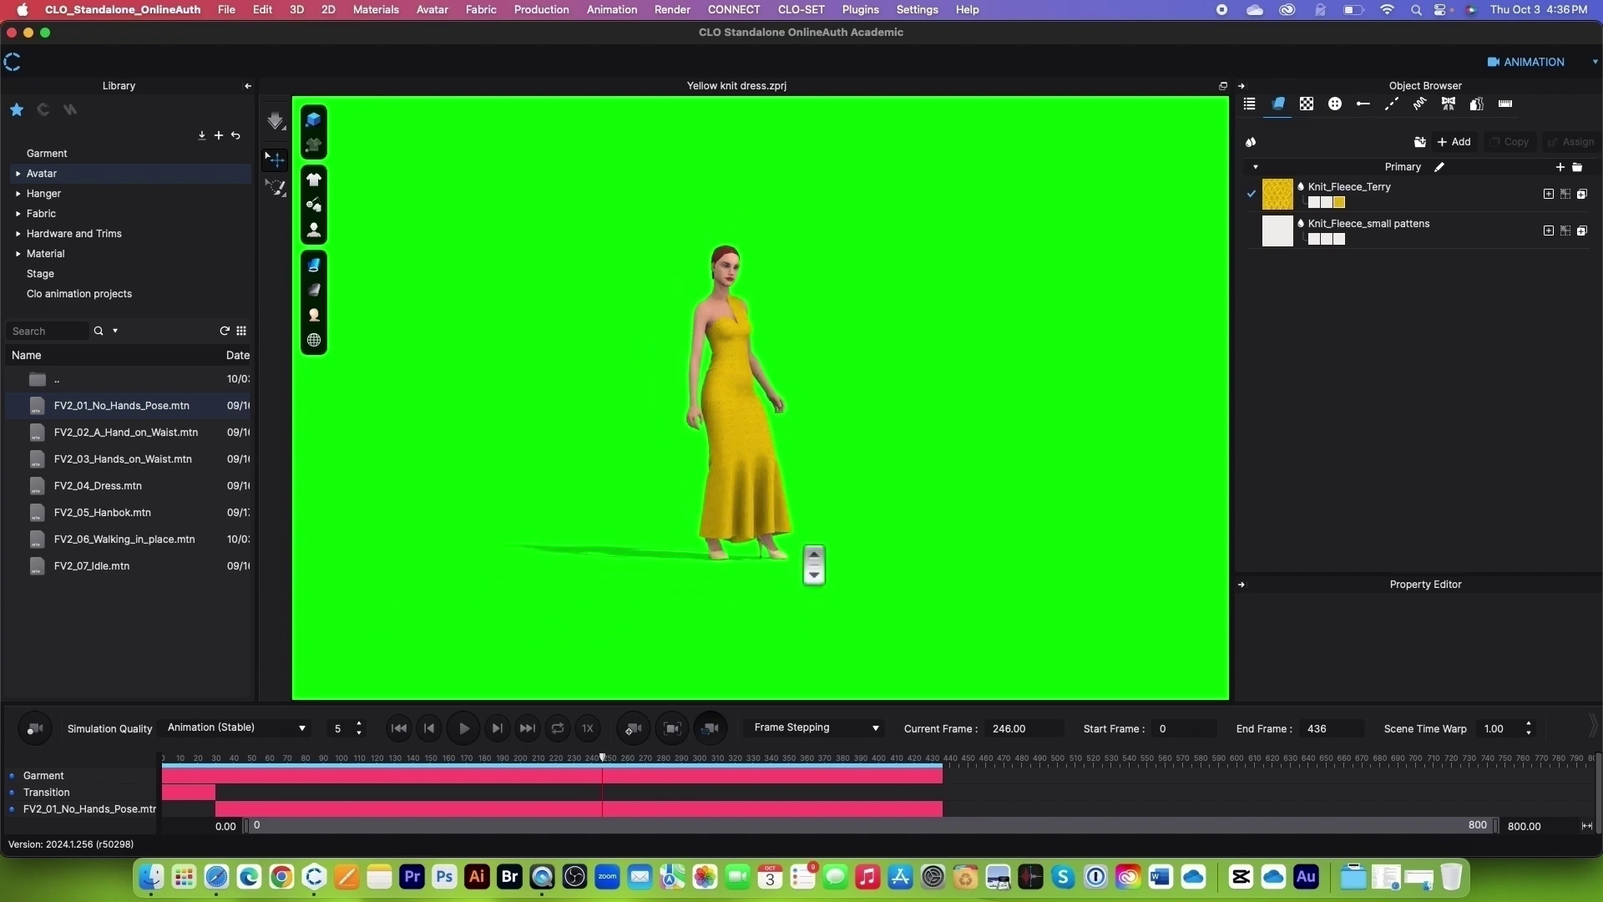
left_click(550, 765)
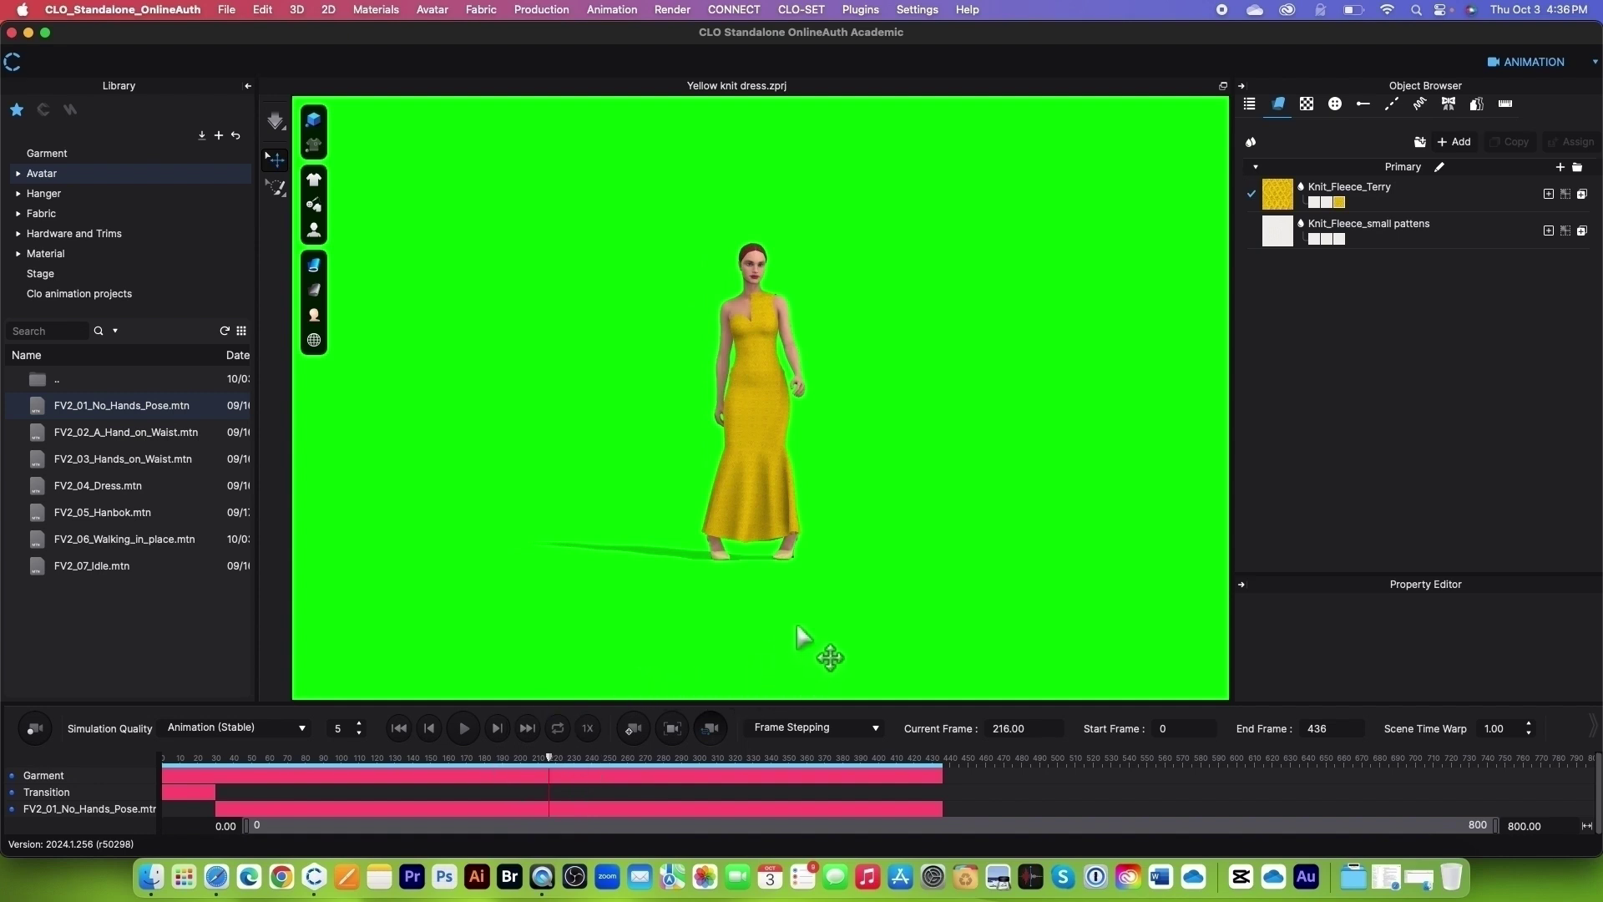
right_click_drag(802, 640, 793, 622)
scroll(804, 639, "up", 2)
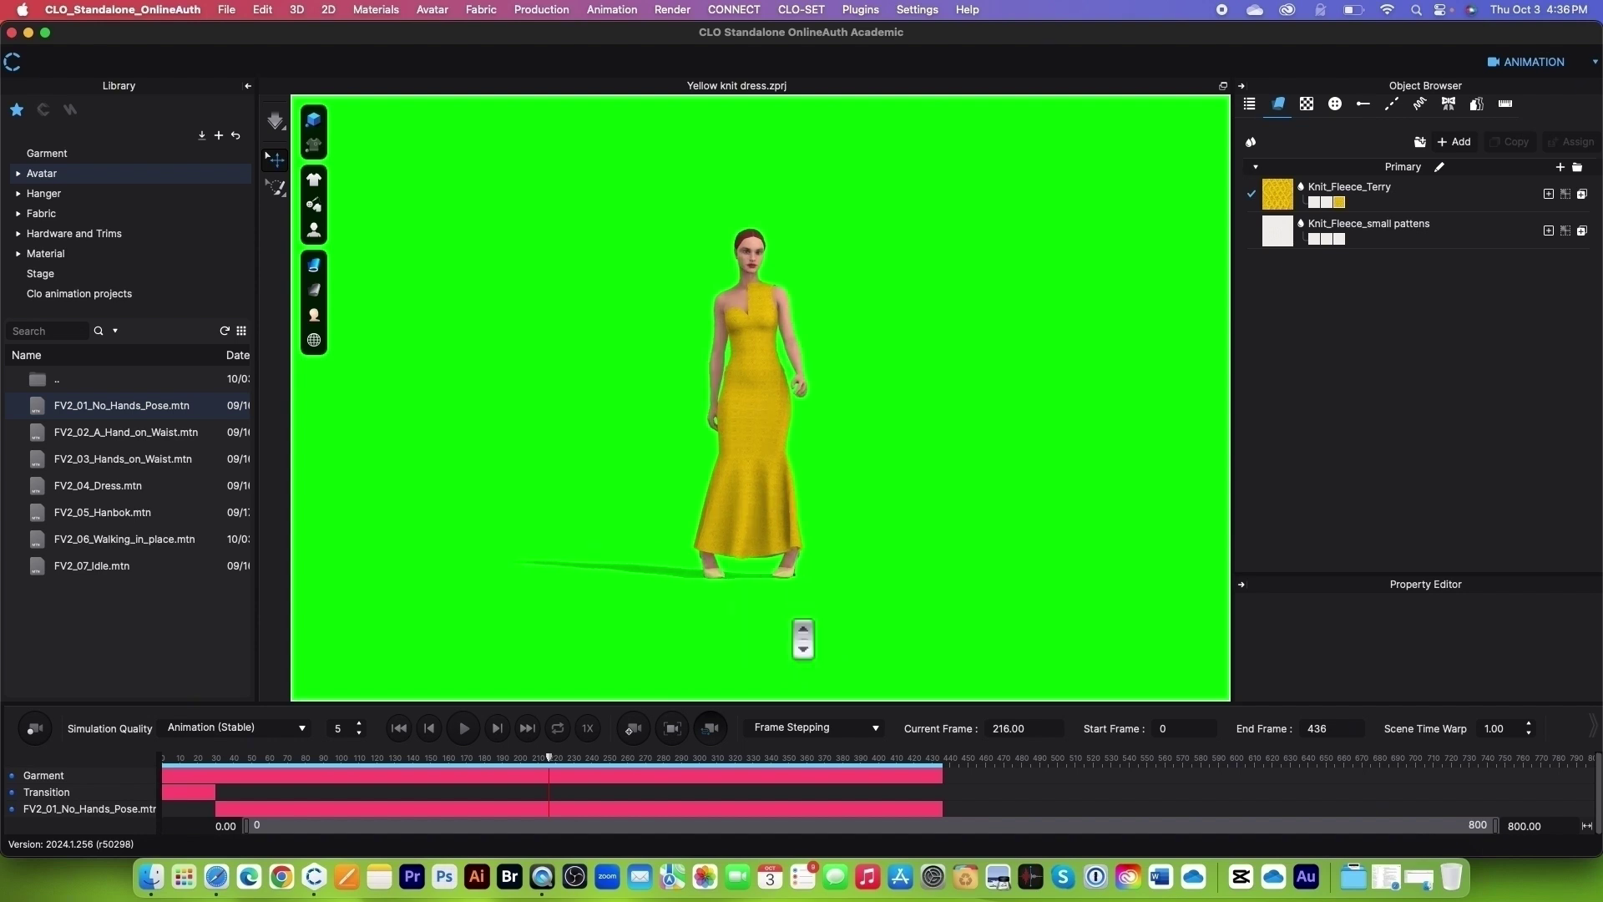
left_click(551, 758)
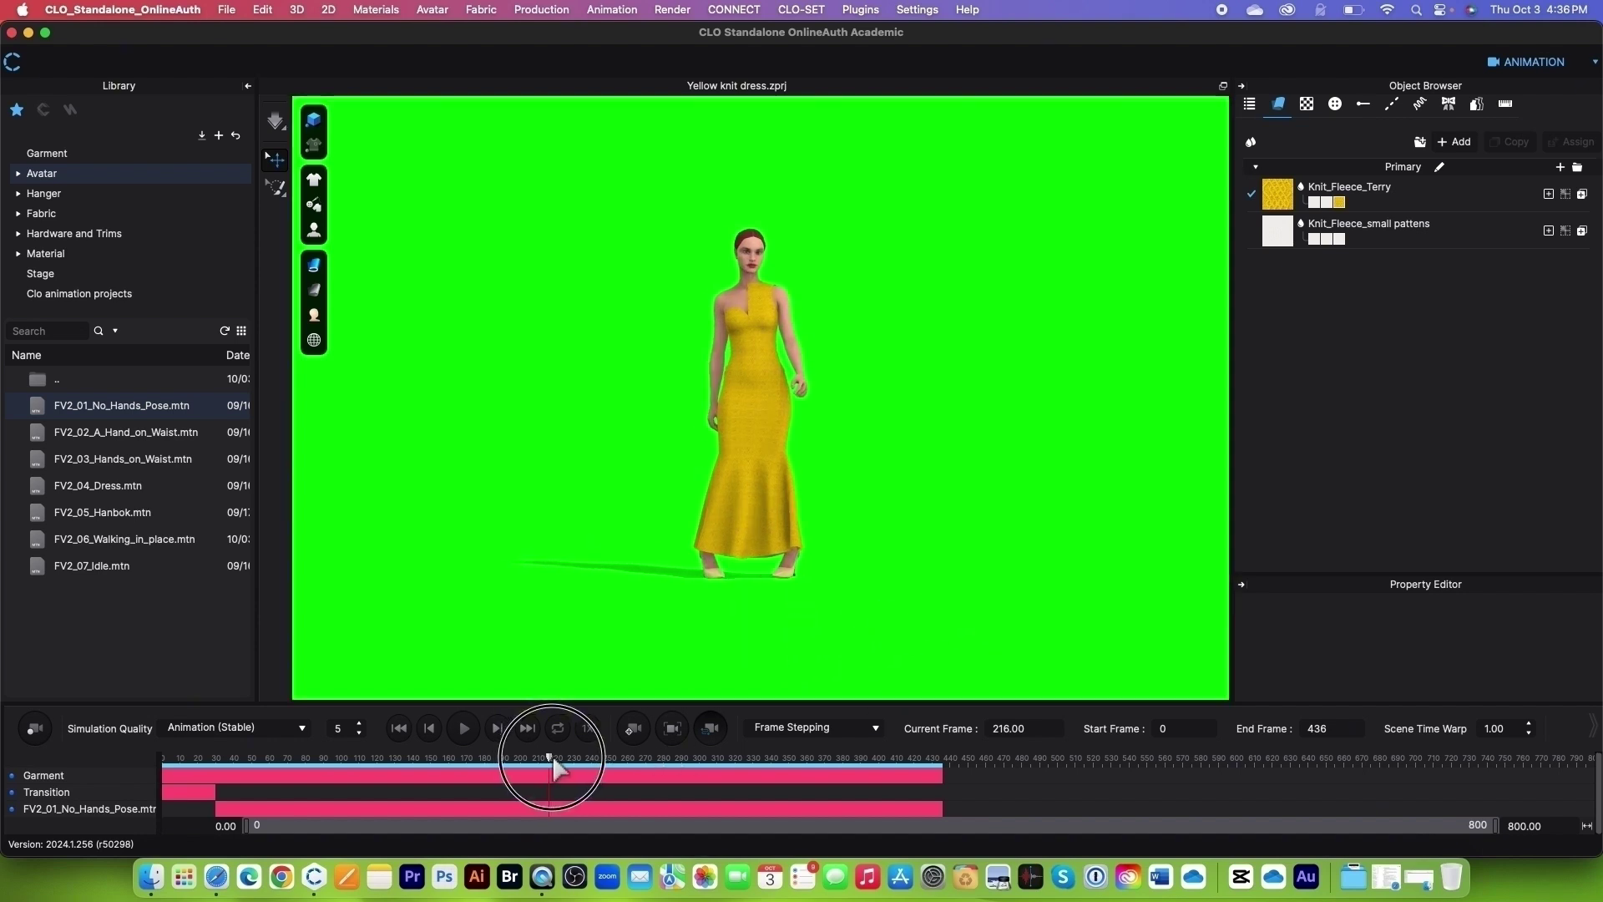
Step: Record the full walk with the Animation video capture in landscape at 1920 x 1080 pixels, and stop at the end of the motion
left_click(227, 9)
mouse_move(257, 241)
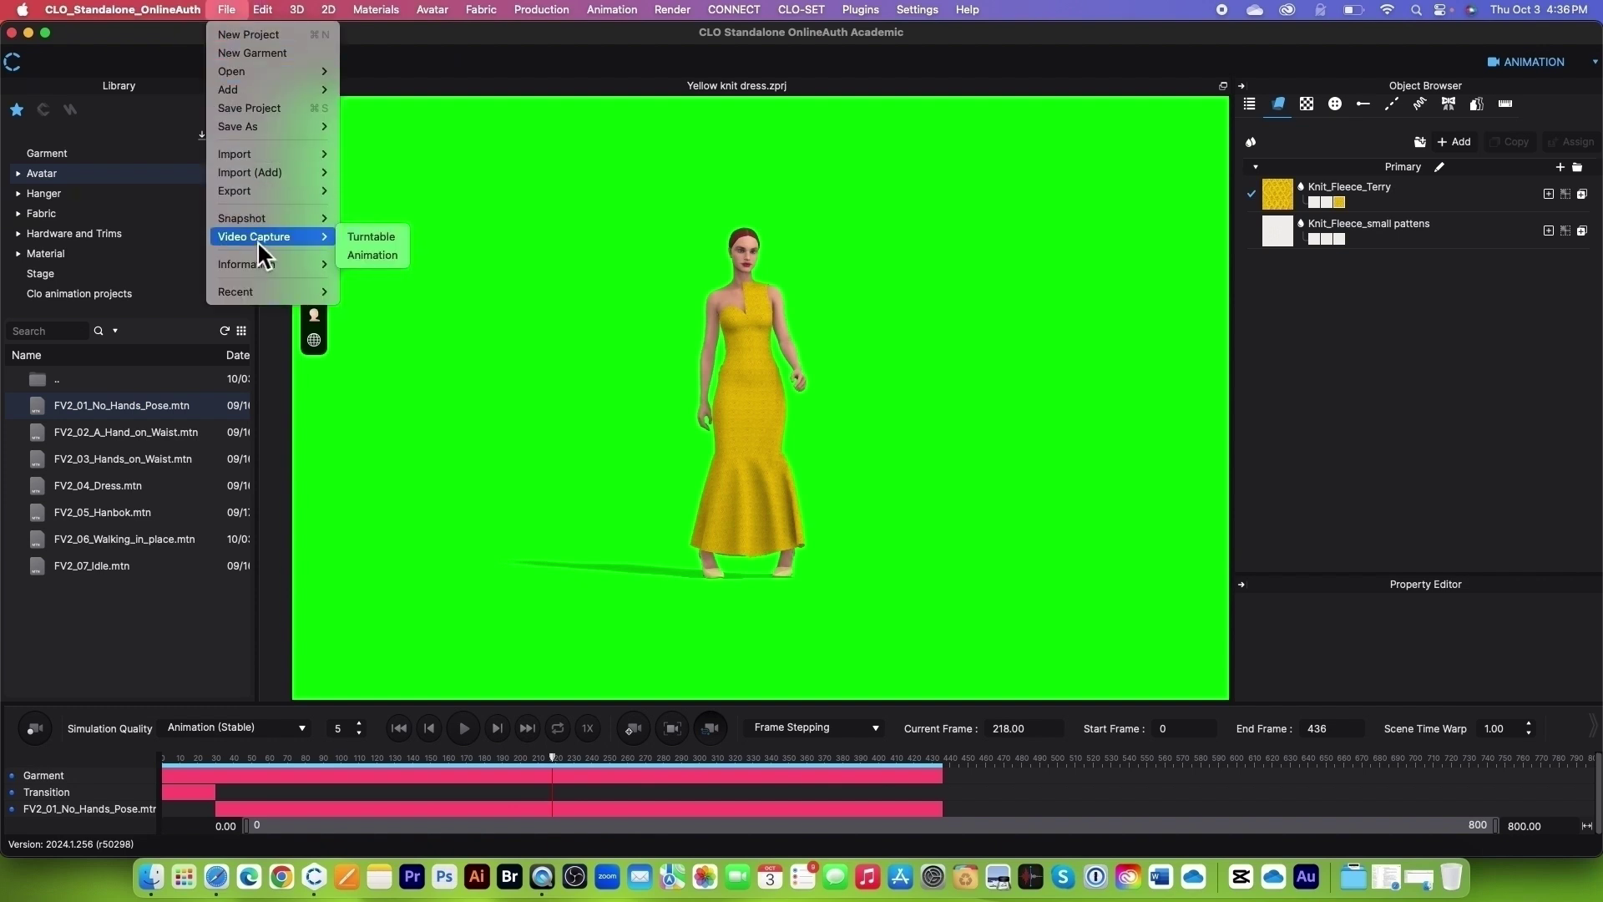
left_click(373, 255)
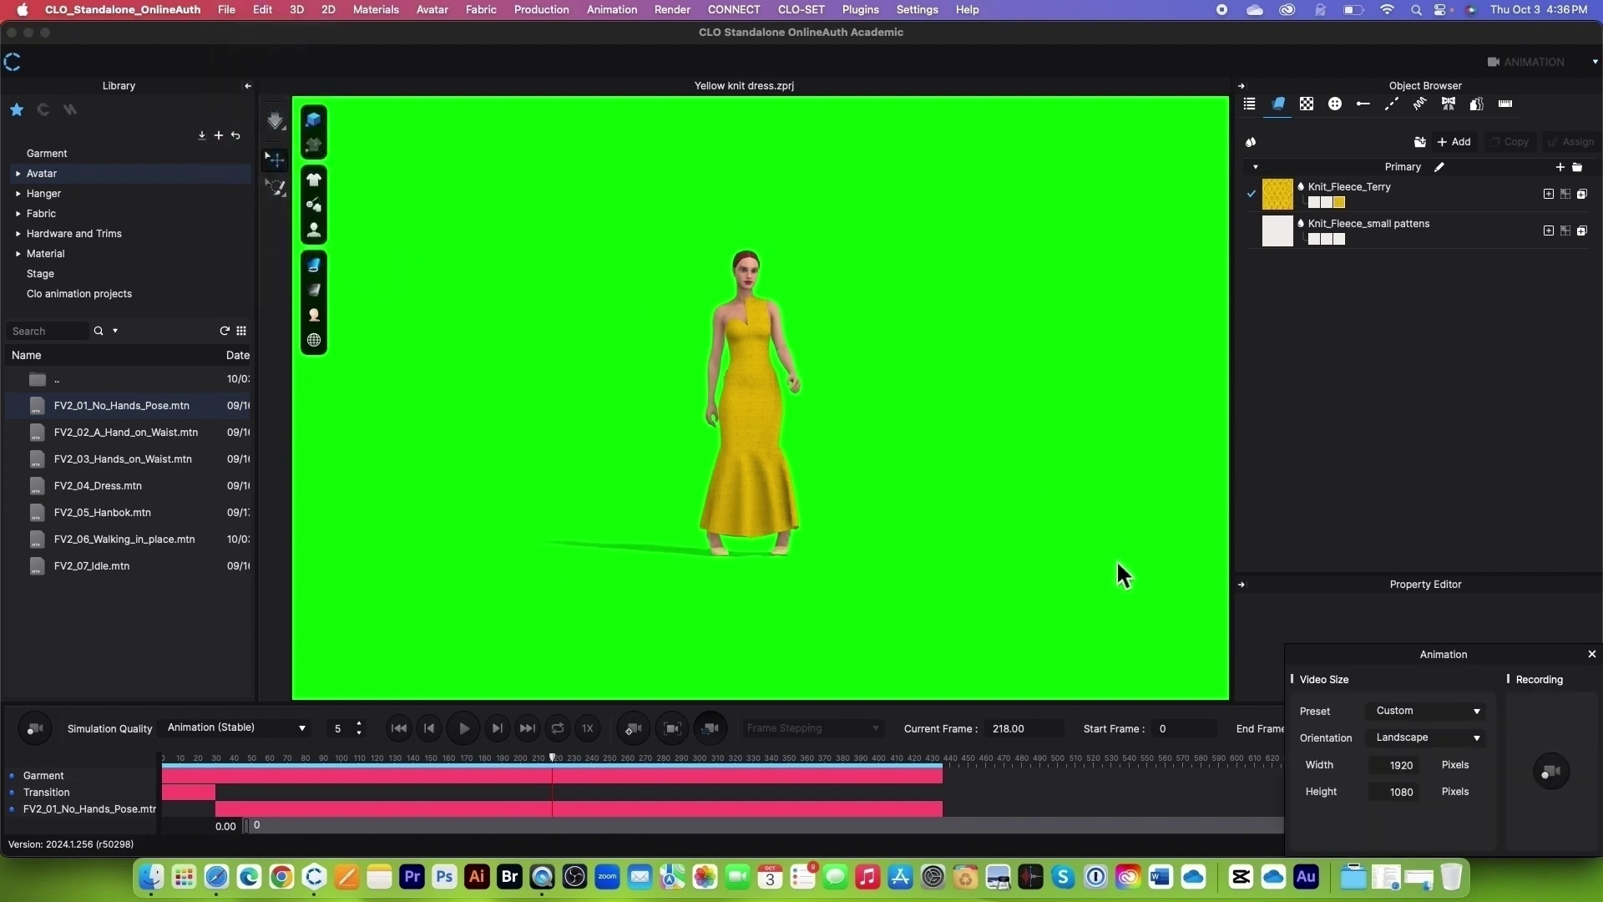
left_click_drag(1503, 659, 1413, 417)
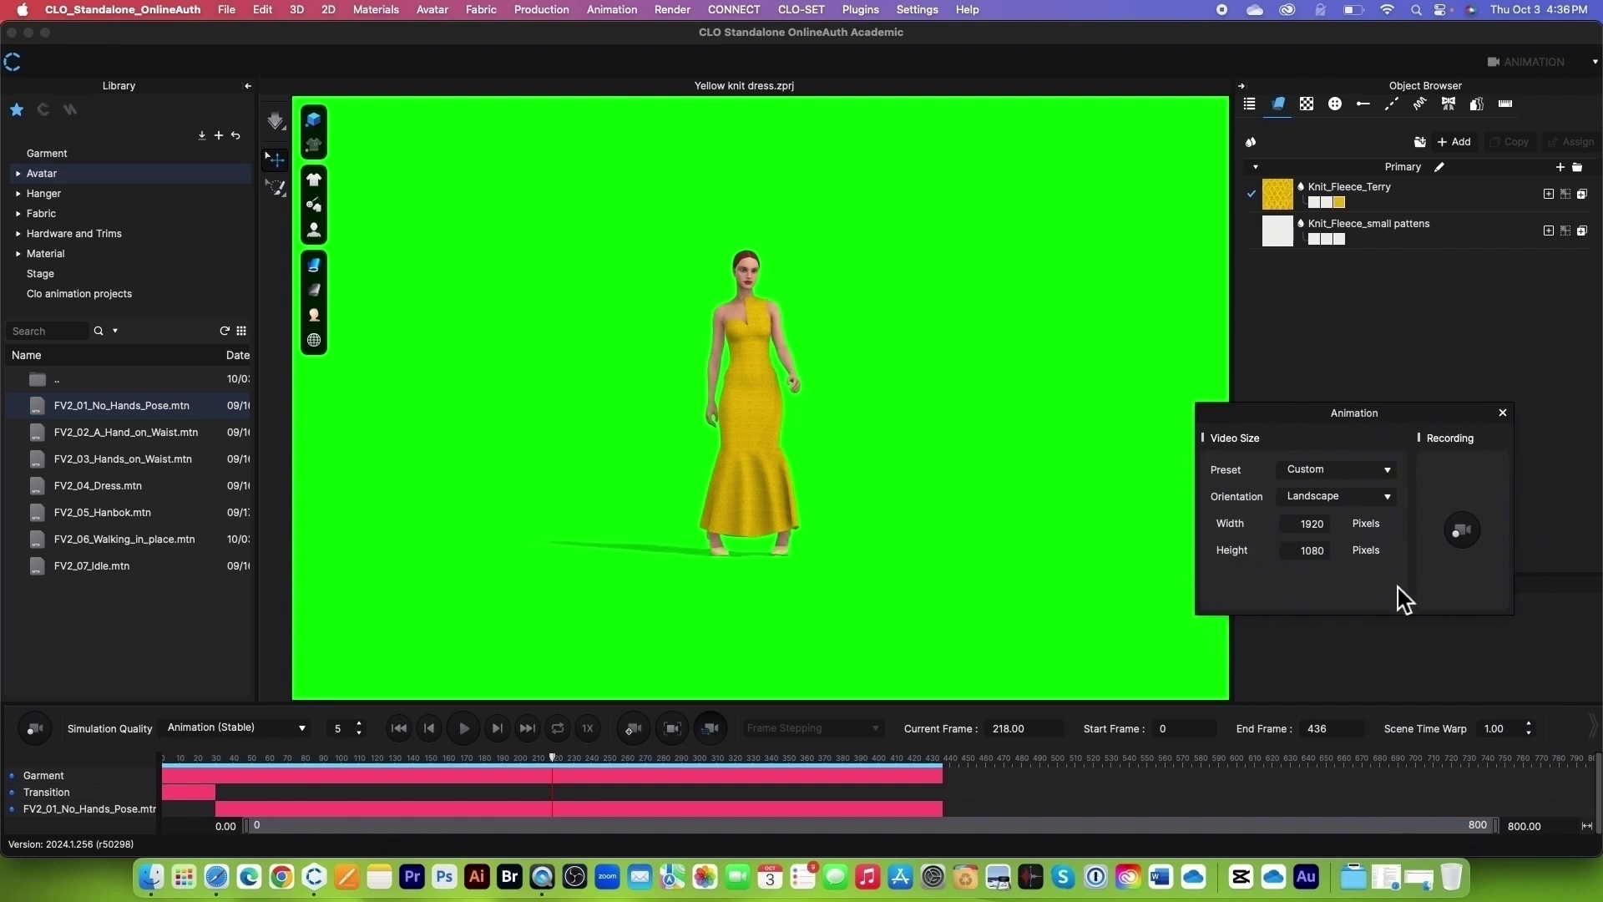
left_click(1471, 539)
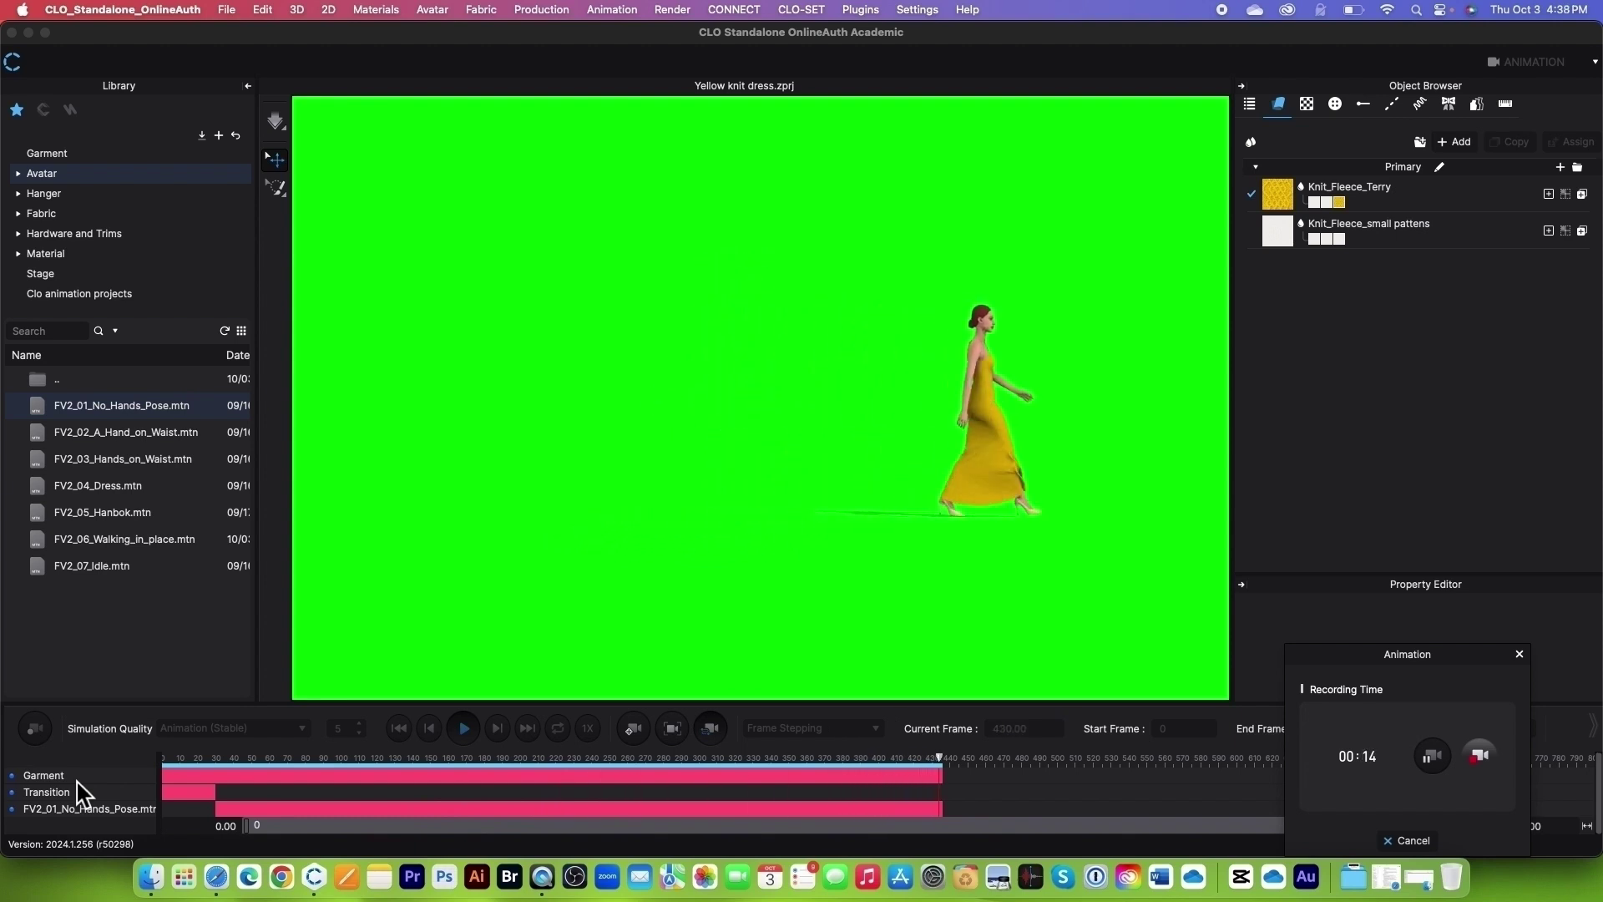
key("space")
left_click_drag(949, 773, 554, 793)
left_click(1491, 753)
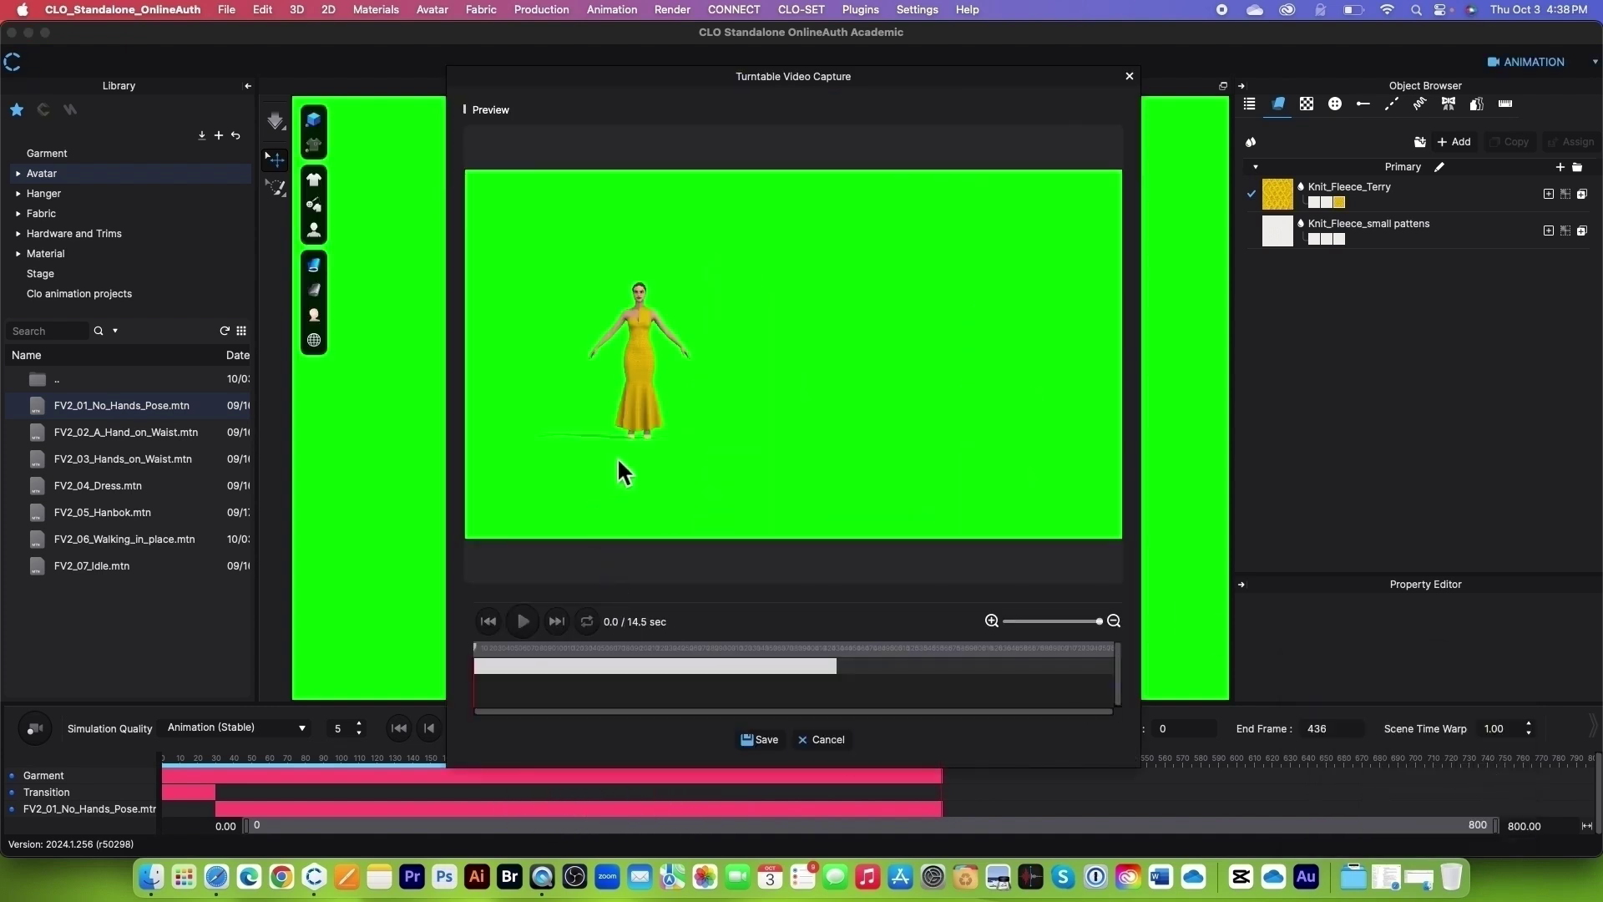
Step: Preview the captured video and save it as an MP4 named Green_Yellow dress in the fashion runway footage folder
left_click_drag(478, 652, 669, 668)
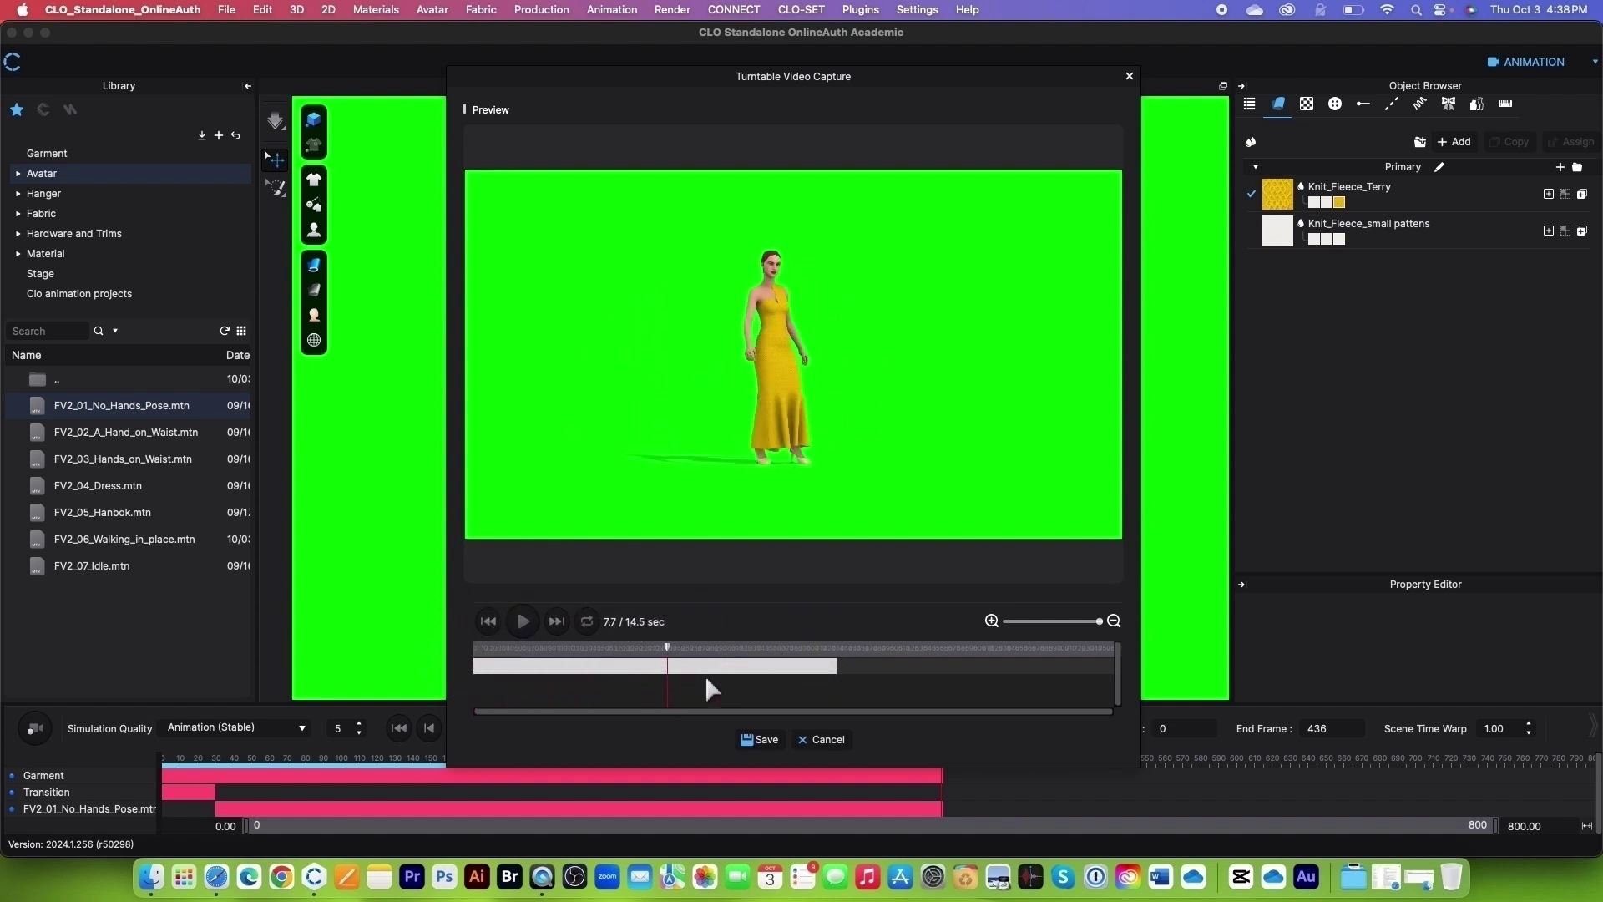
left_click(762, 742)
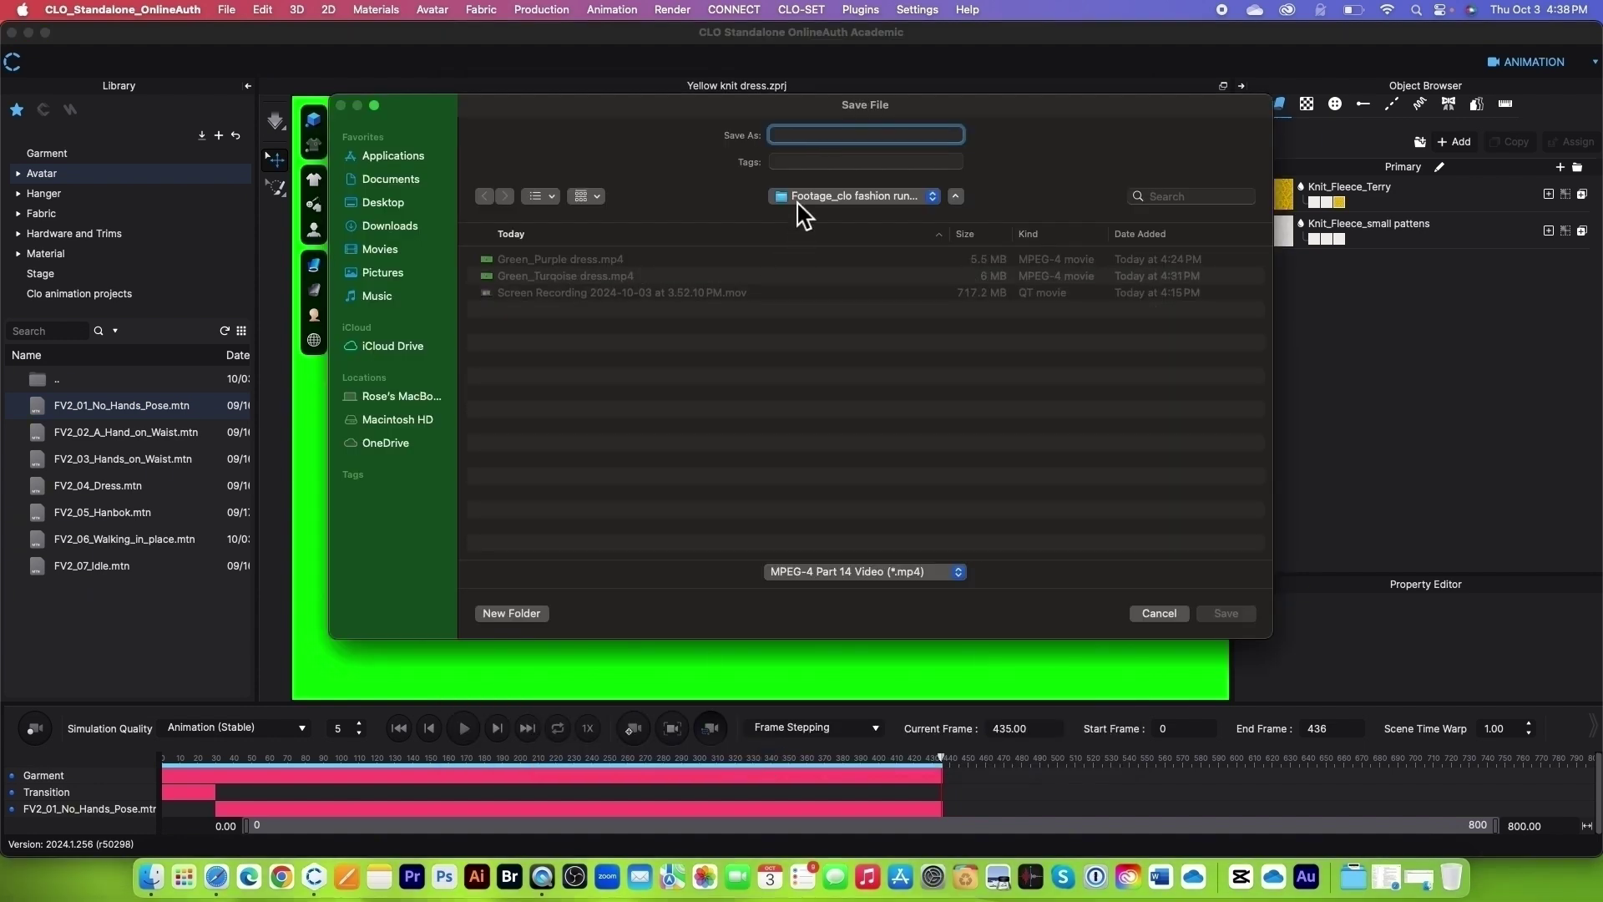
right_click(809, 135)
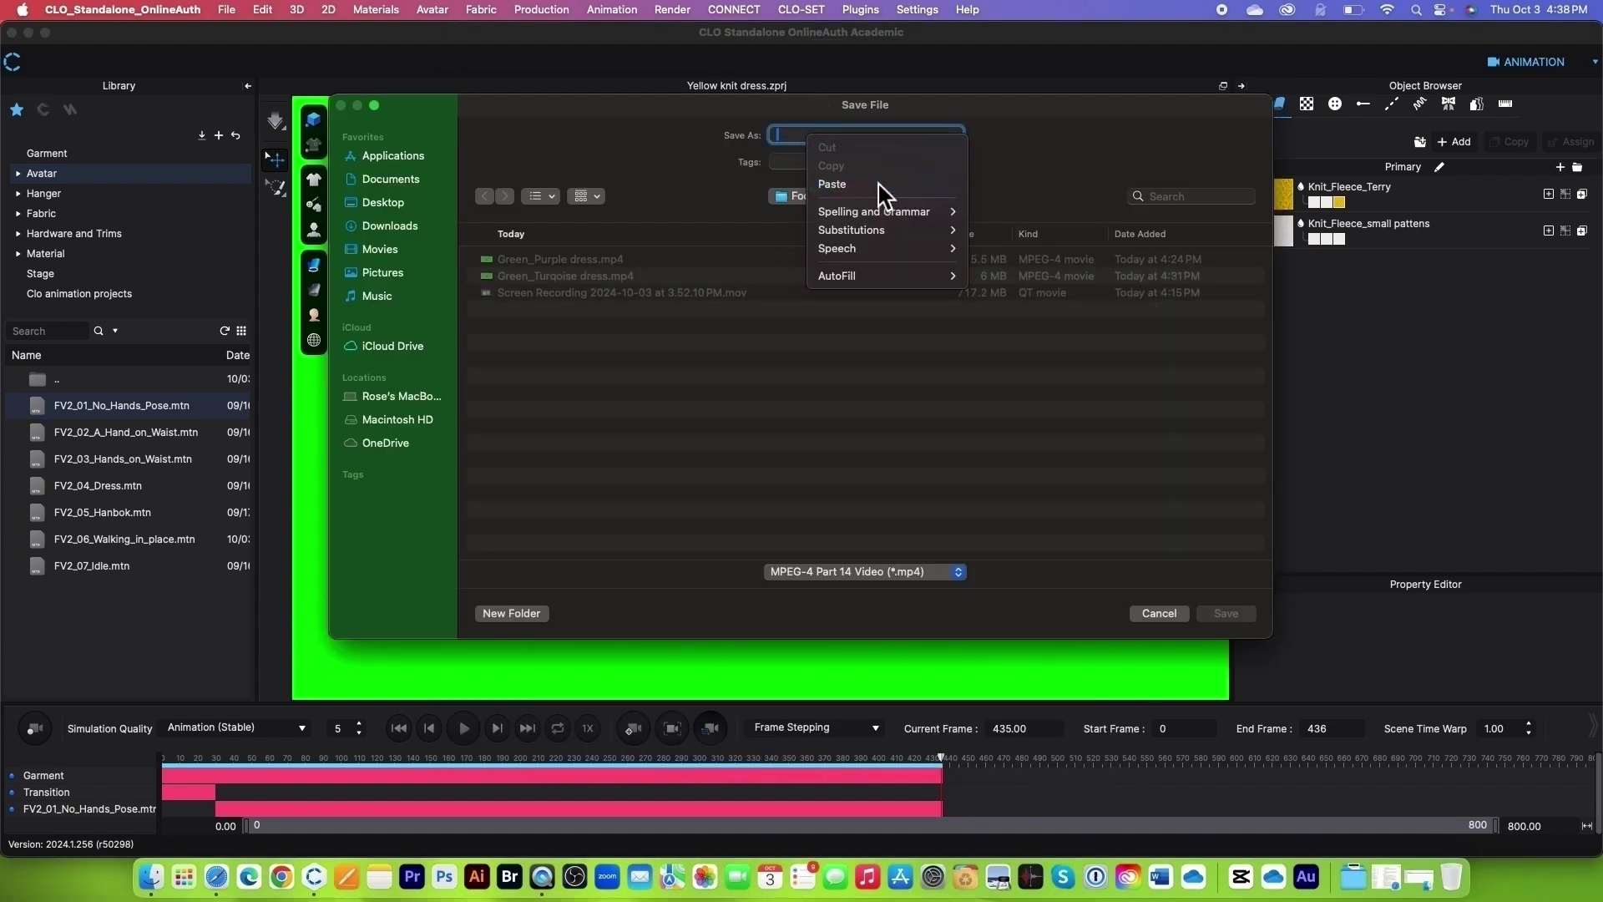
left_click(832, 183)
left_click_drag(849, 136, 814, 136)
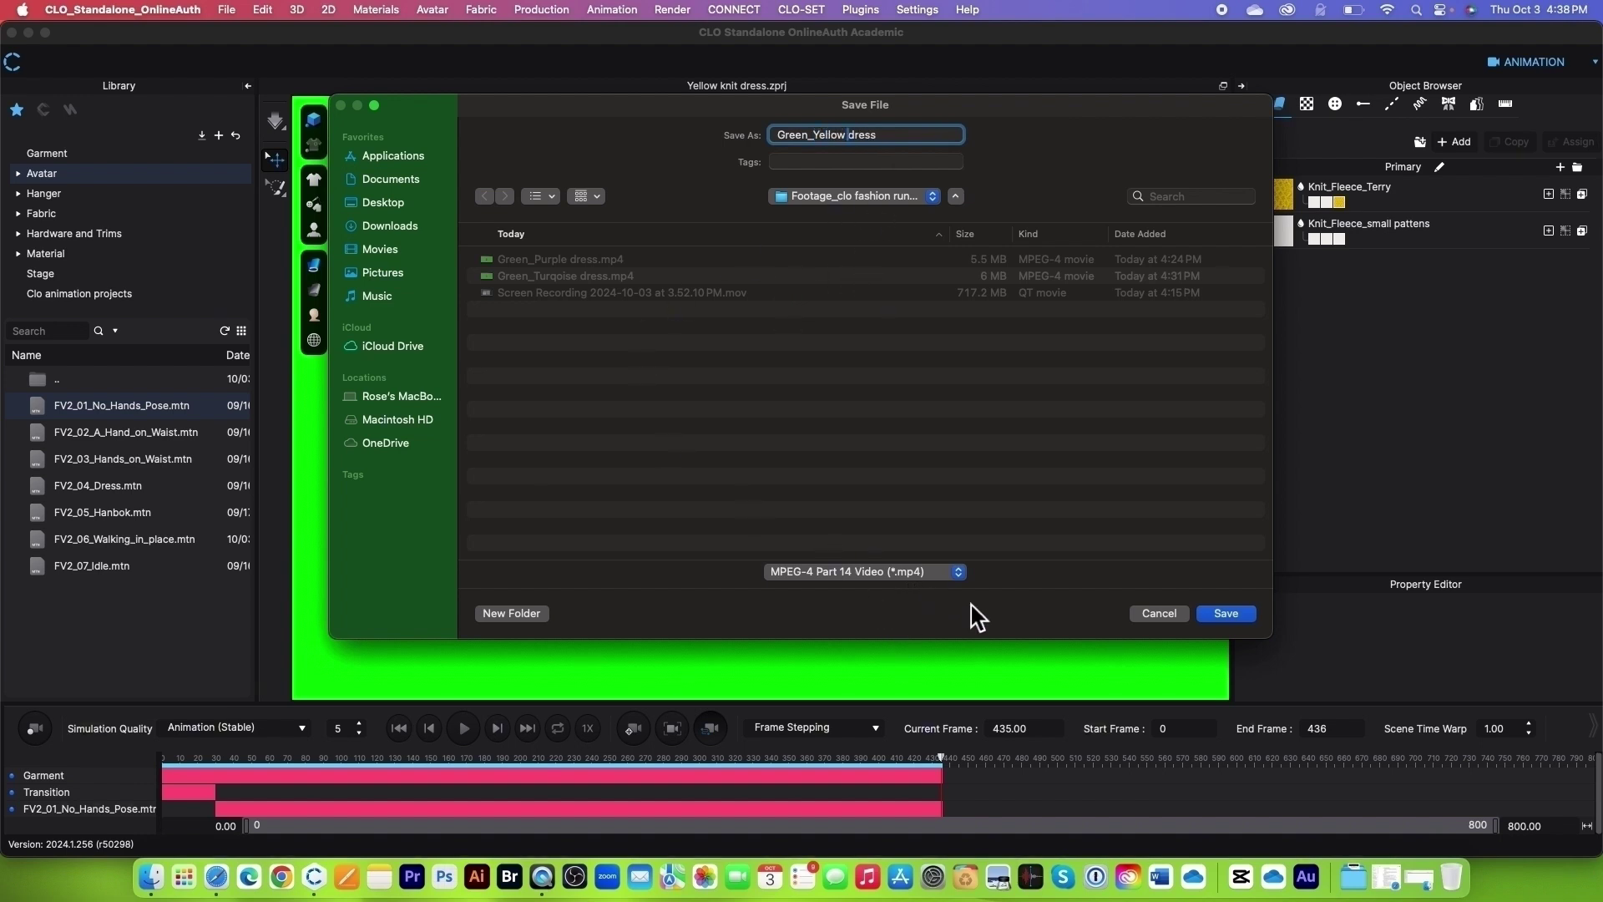
left_click(1234, 616)
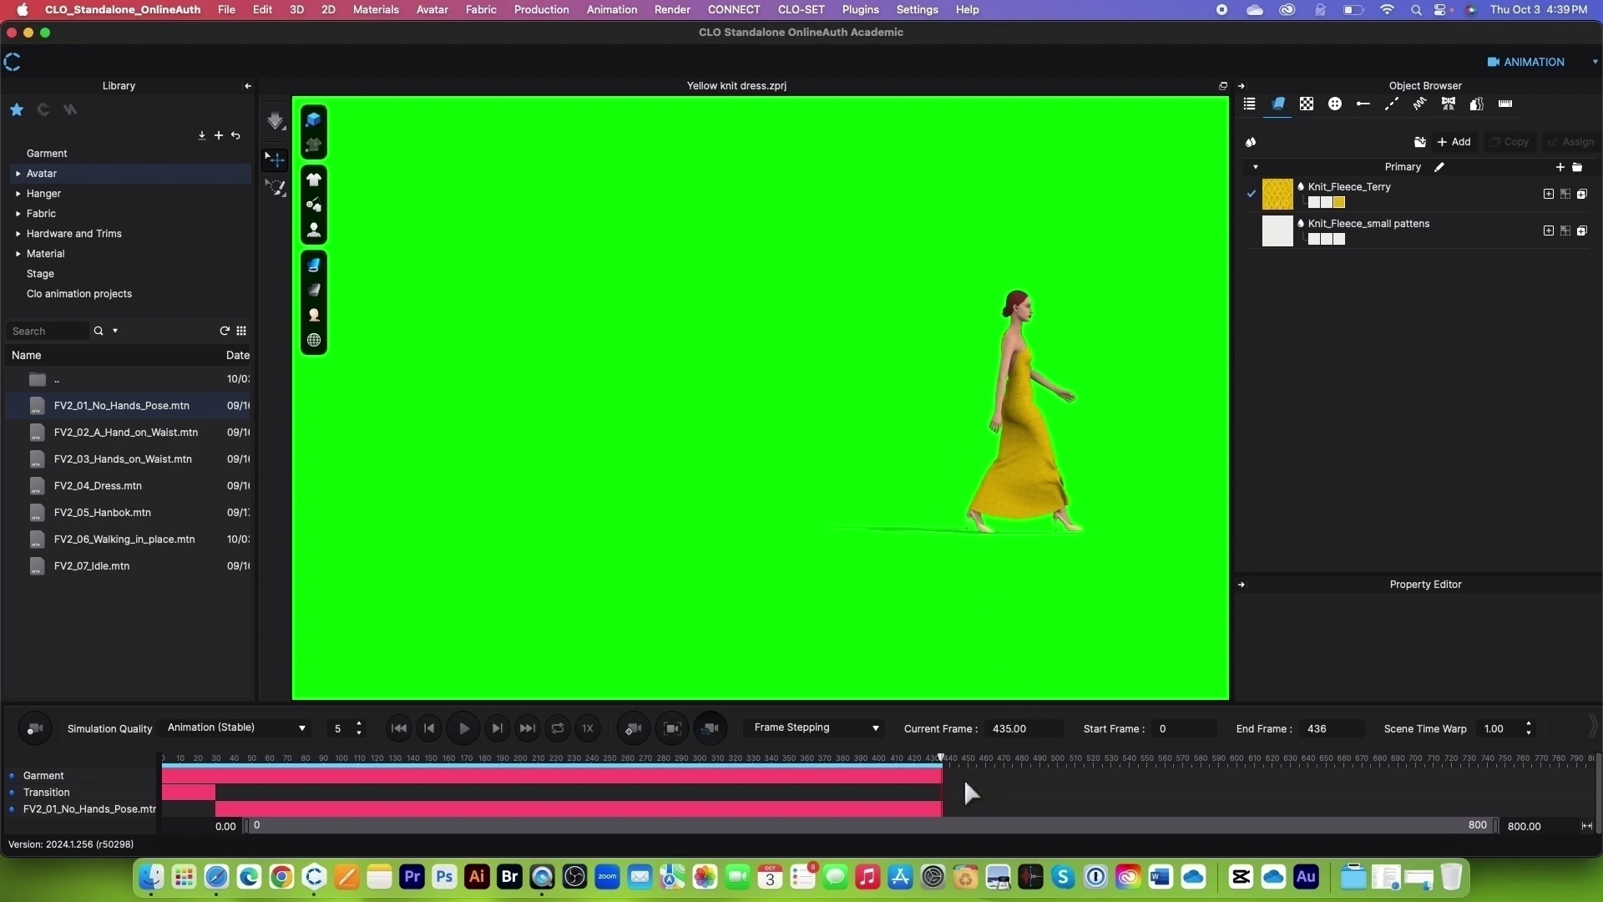
Step: Move the animation to frame 232 and switch back to the Simulation workspace
left_click_drag(947, 765, 576, 784)
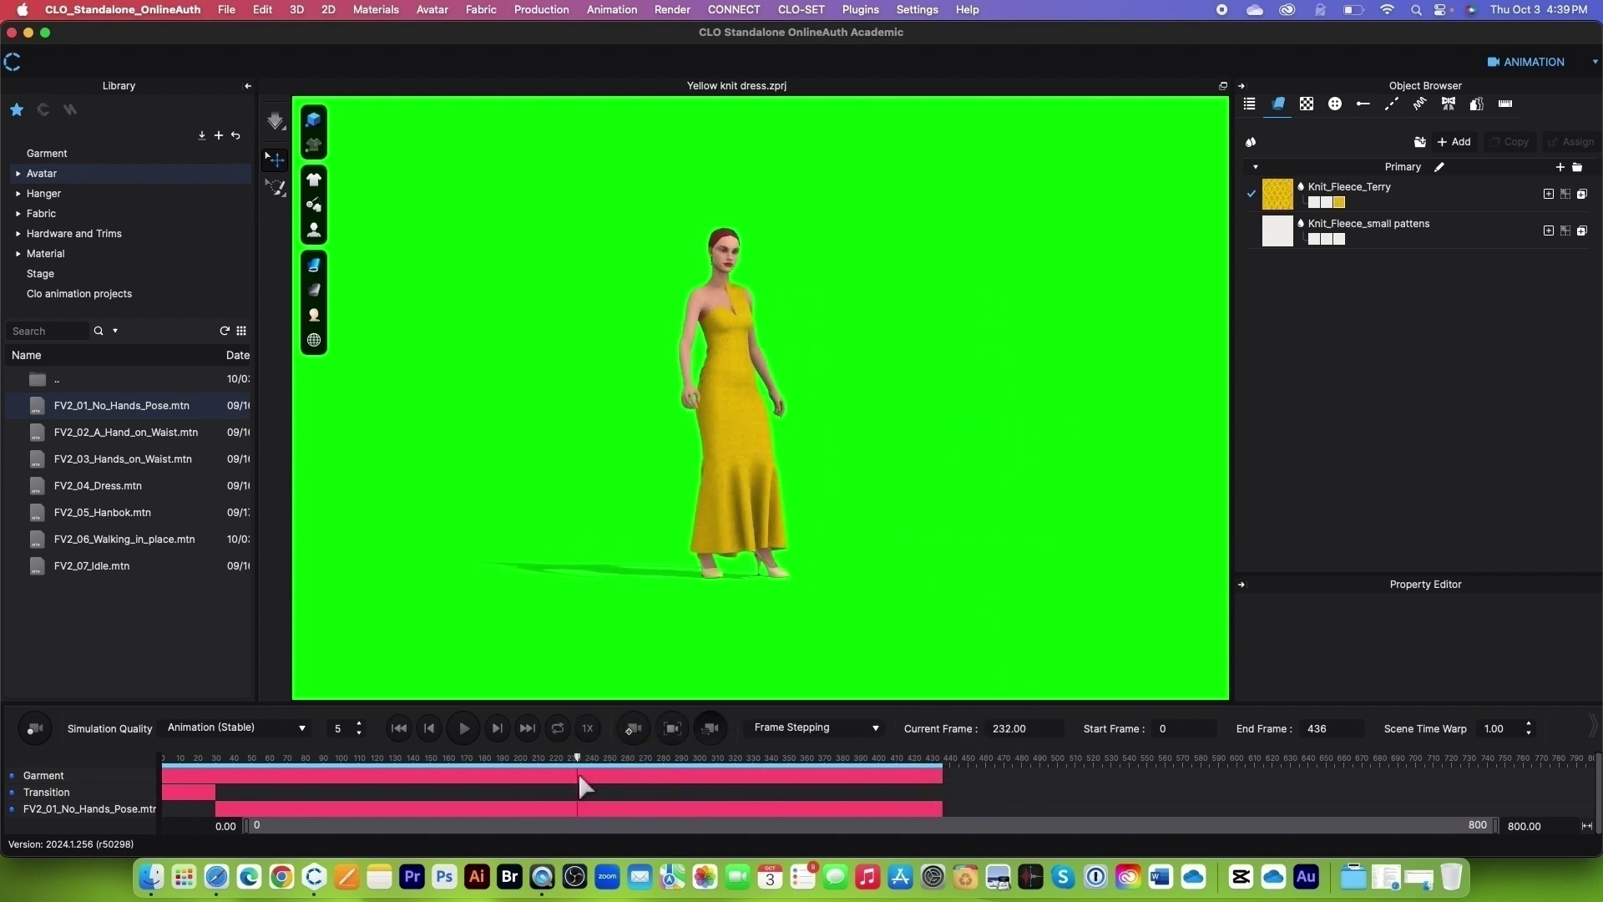
left_click(1535, 64)
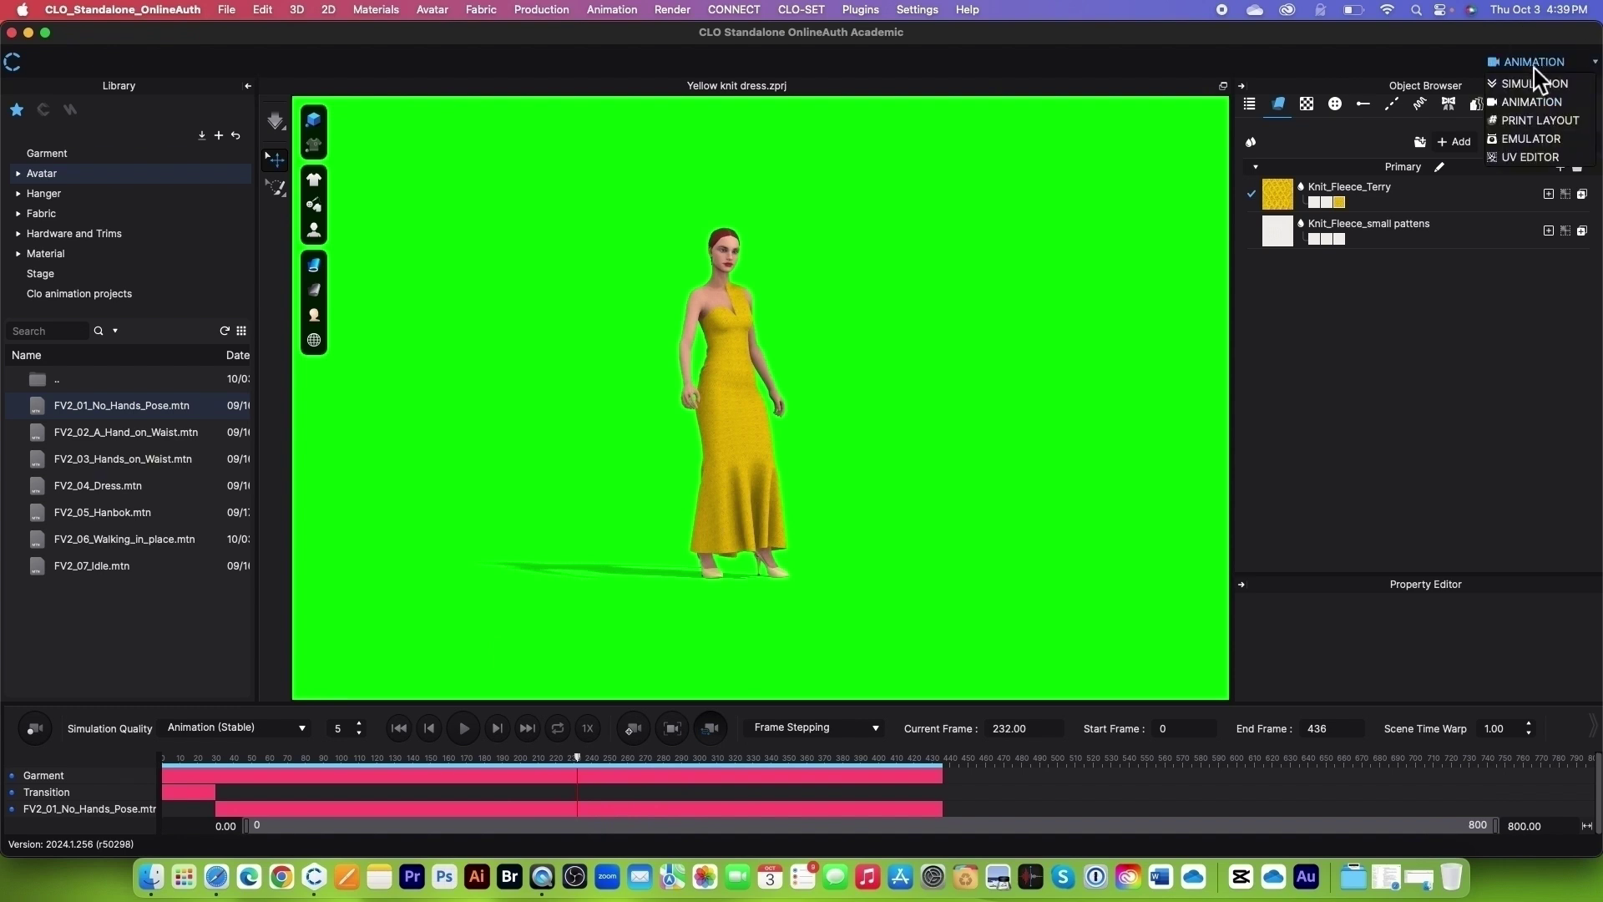
left_click(1533, 86)
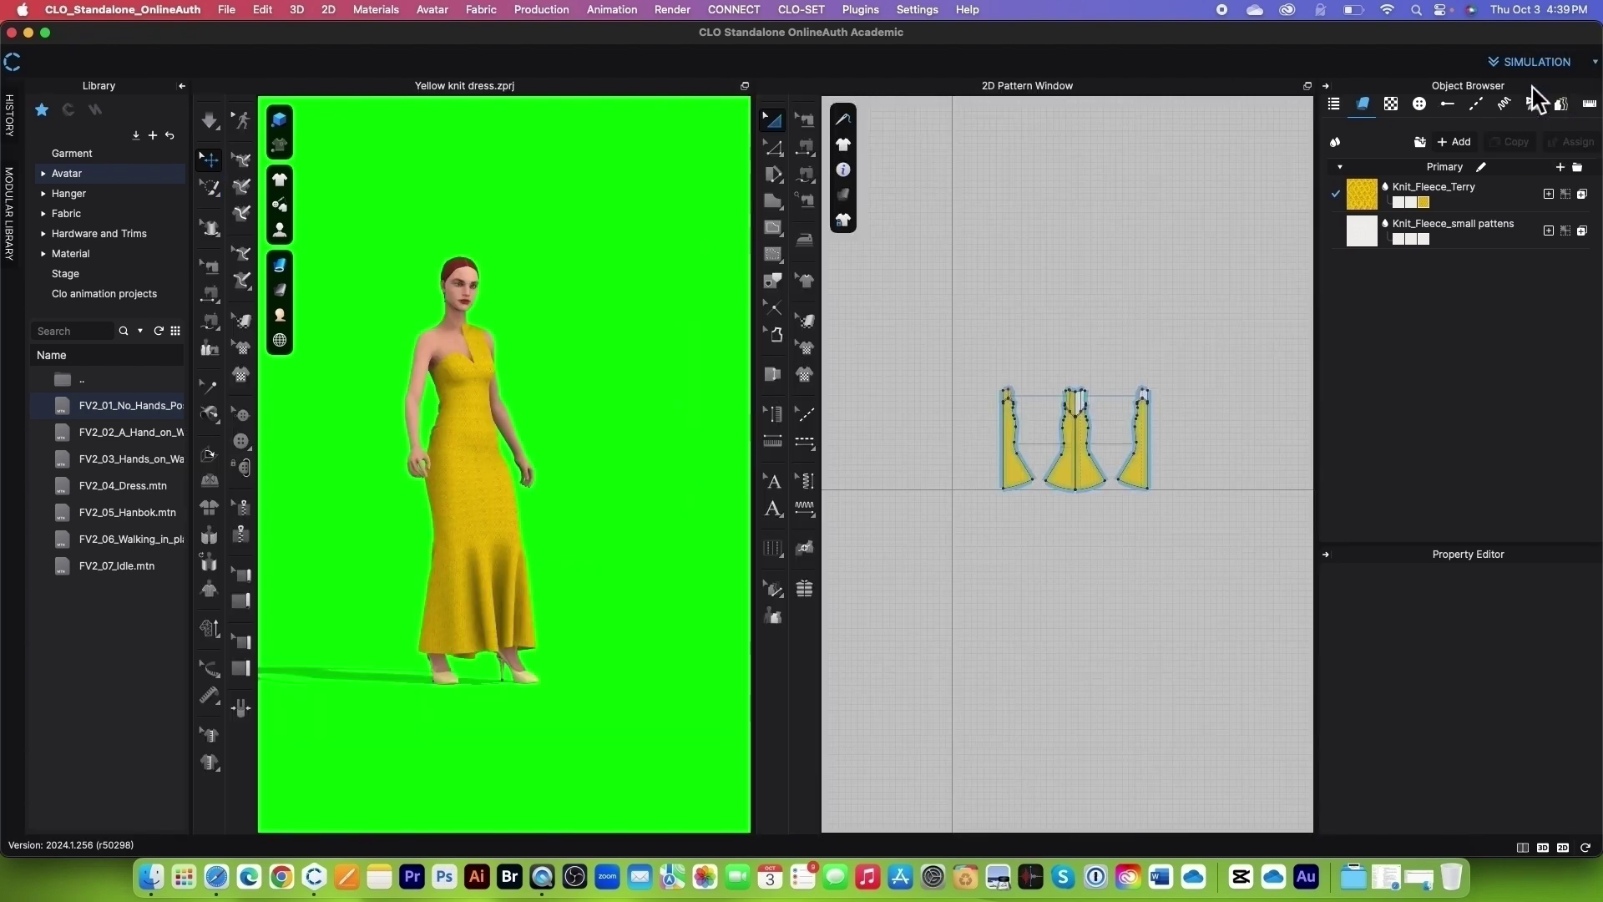
scroll(543, 558, "down", 3)
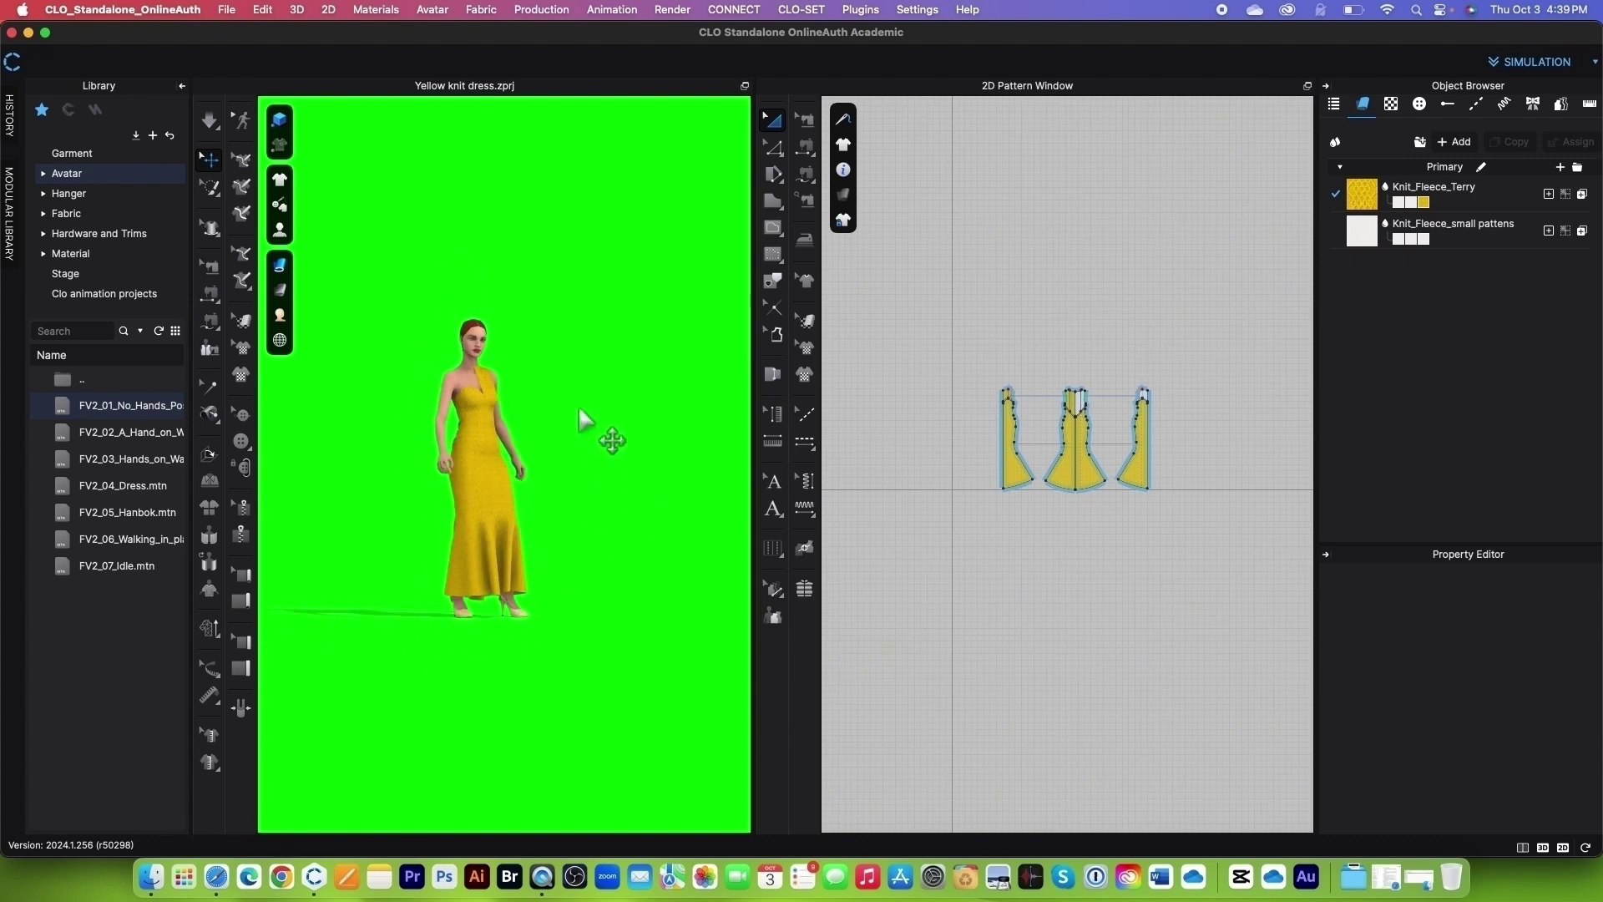
Step: Reset the 3D window background from the solid green fill to the default background
right_click(576, 418)
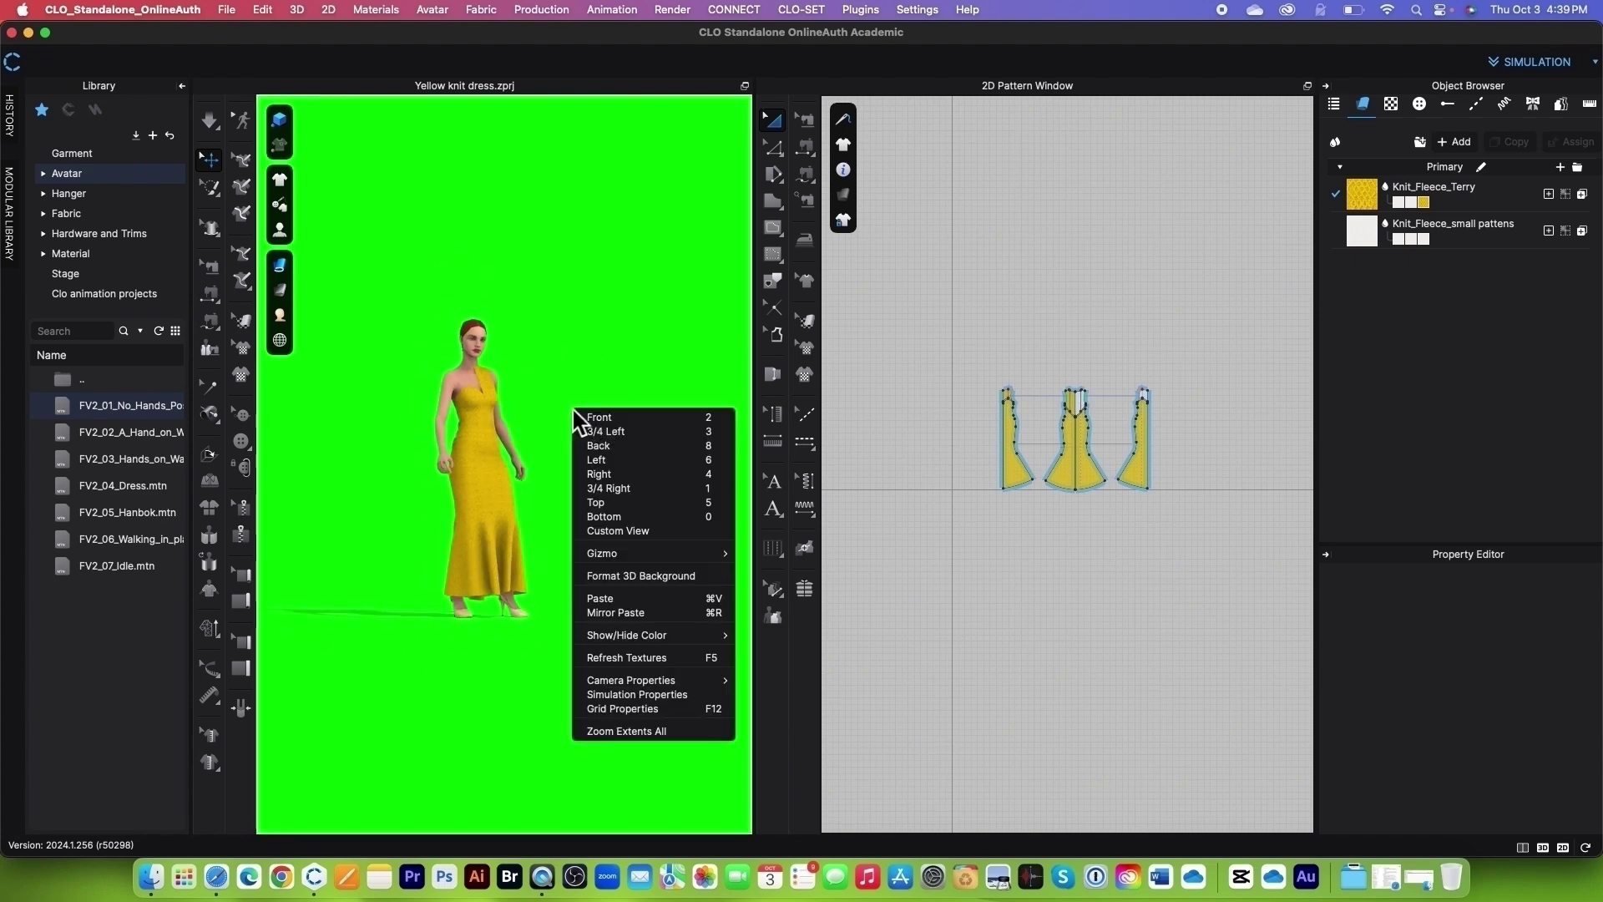
left_click(619, 576)
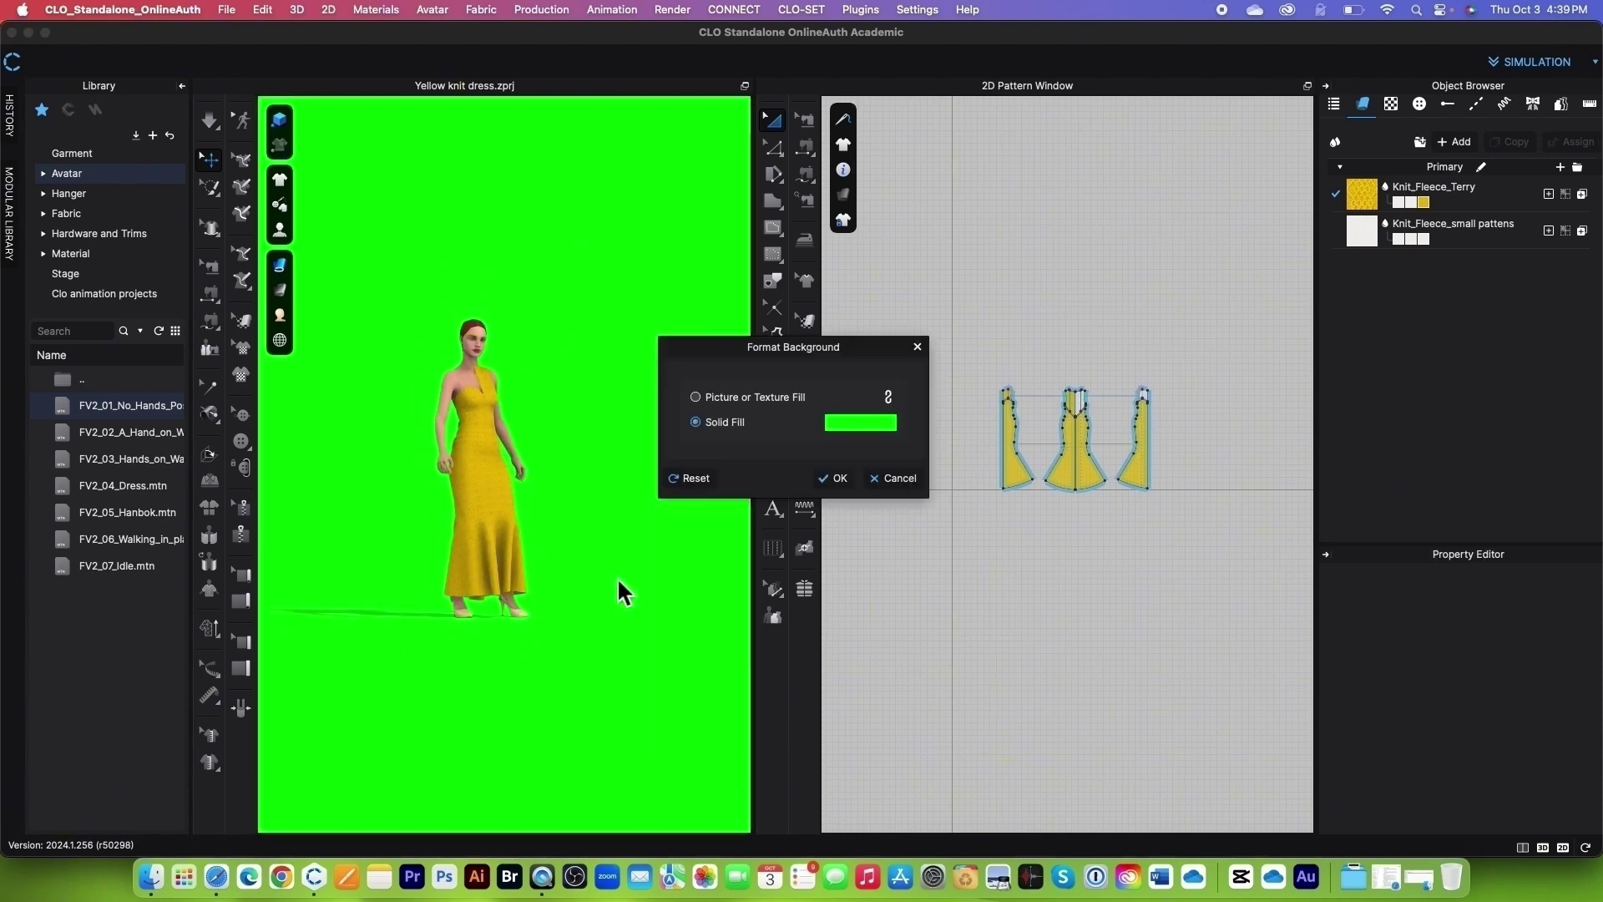
left_click(695, 483)
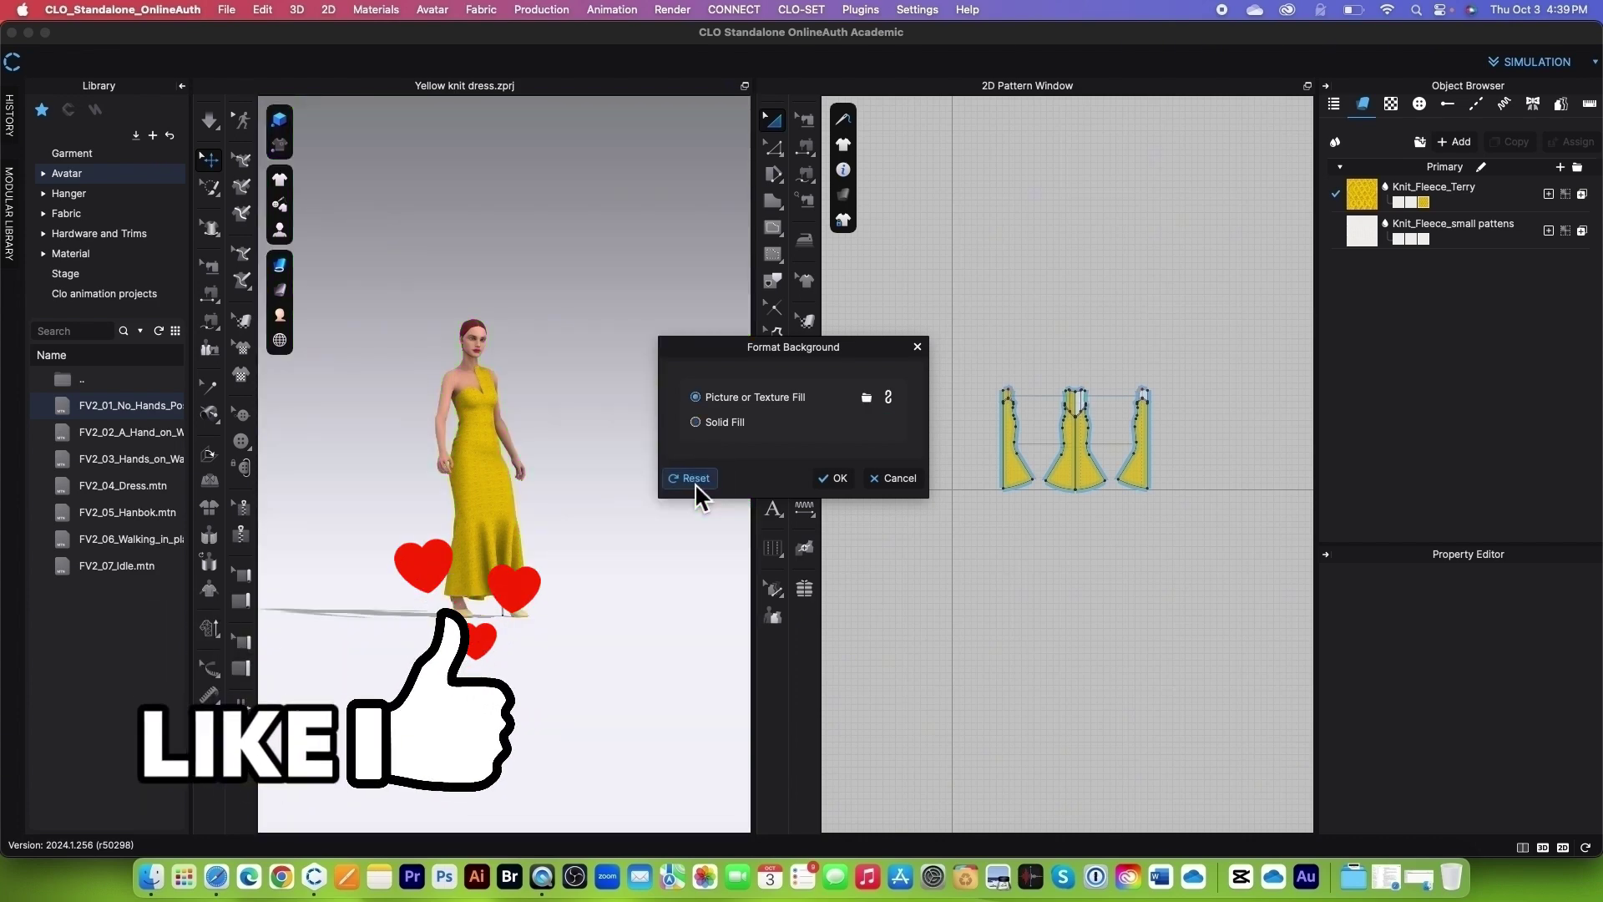
left_click(845, 478)
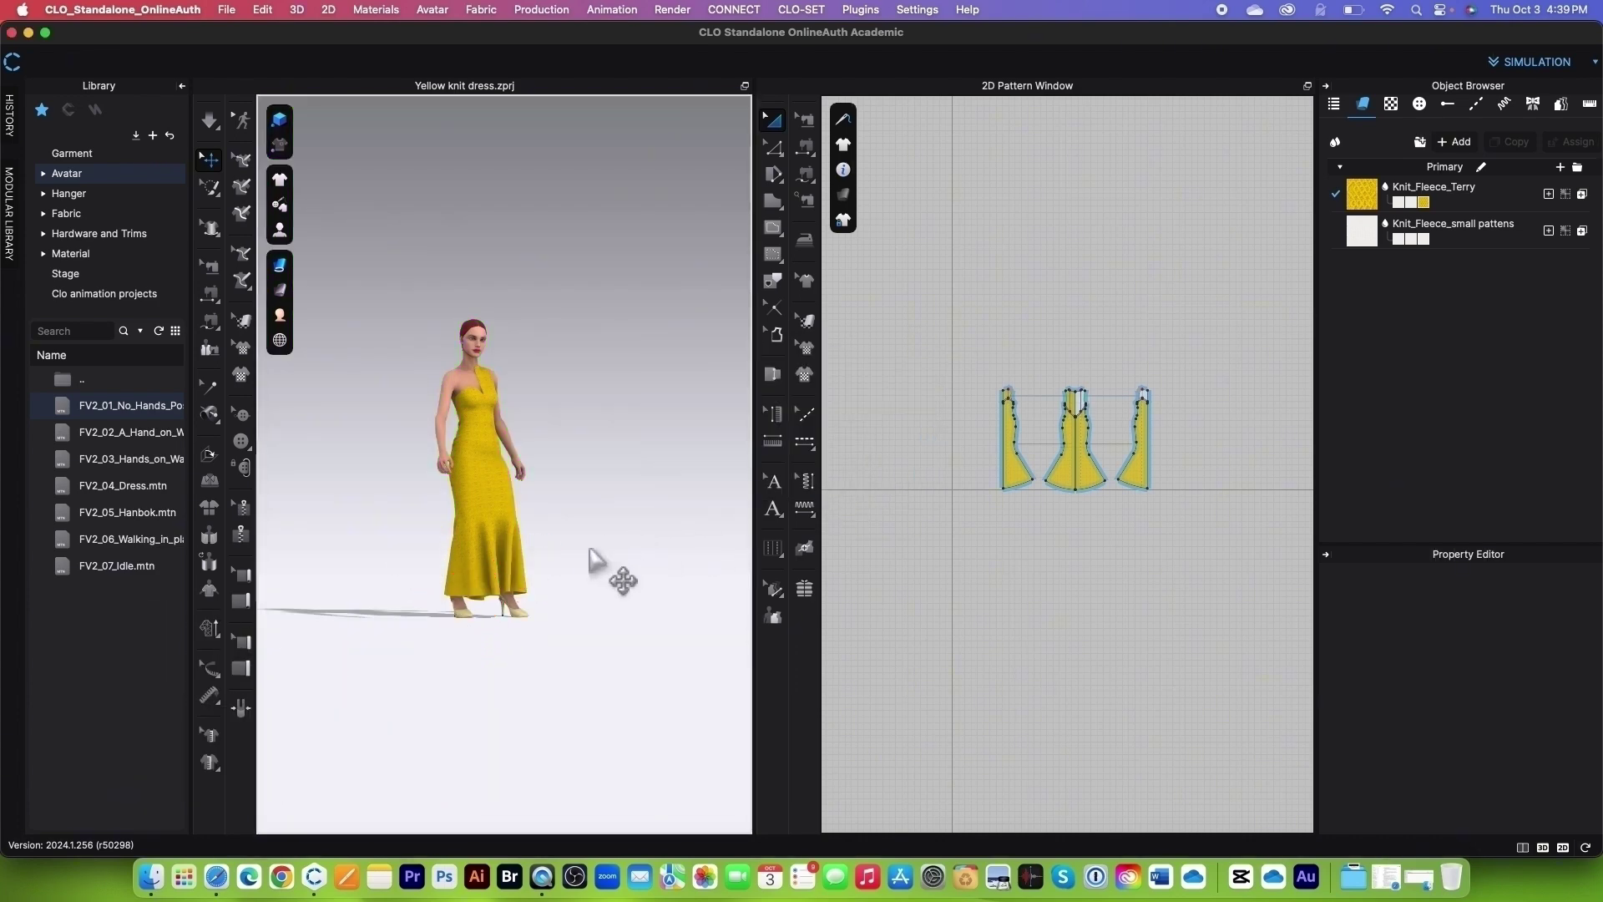
Step: Apply the Female_V2 pose FV2_01_A.pos to the avatar as Pose Only on the full body, maintaining the current shoe pose
scroll(554, 651, "up", 5)
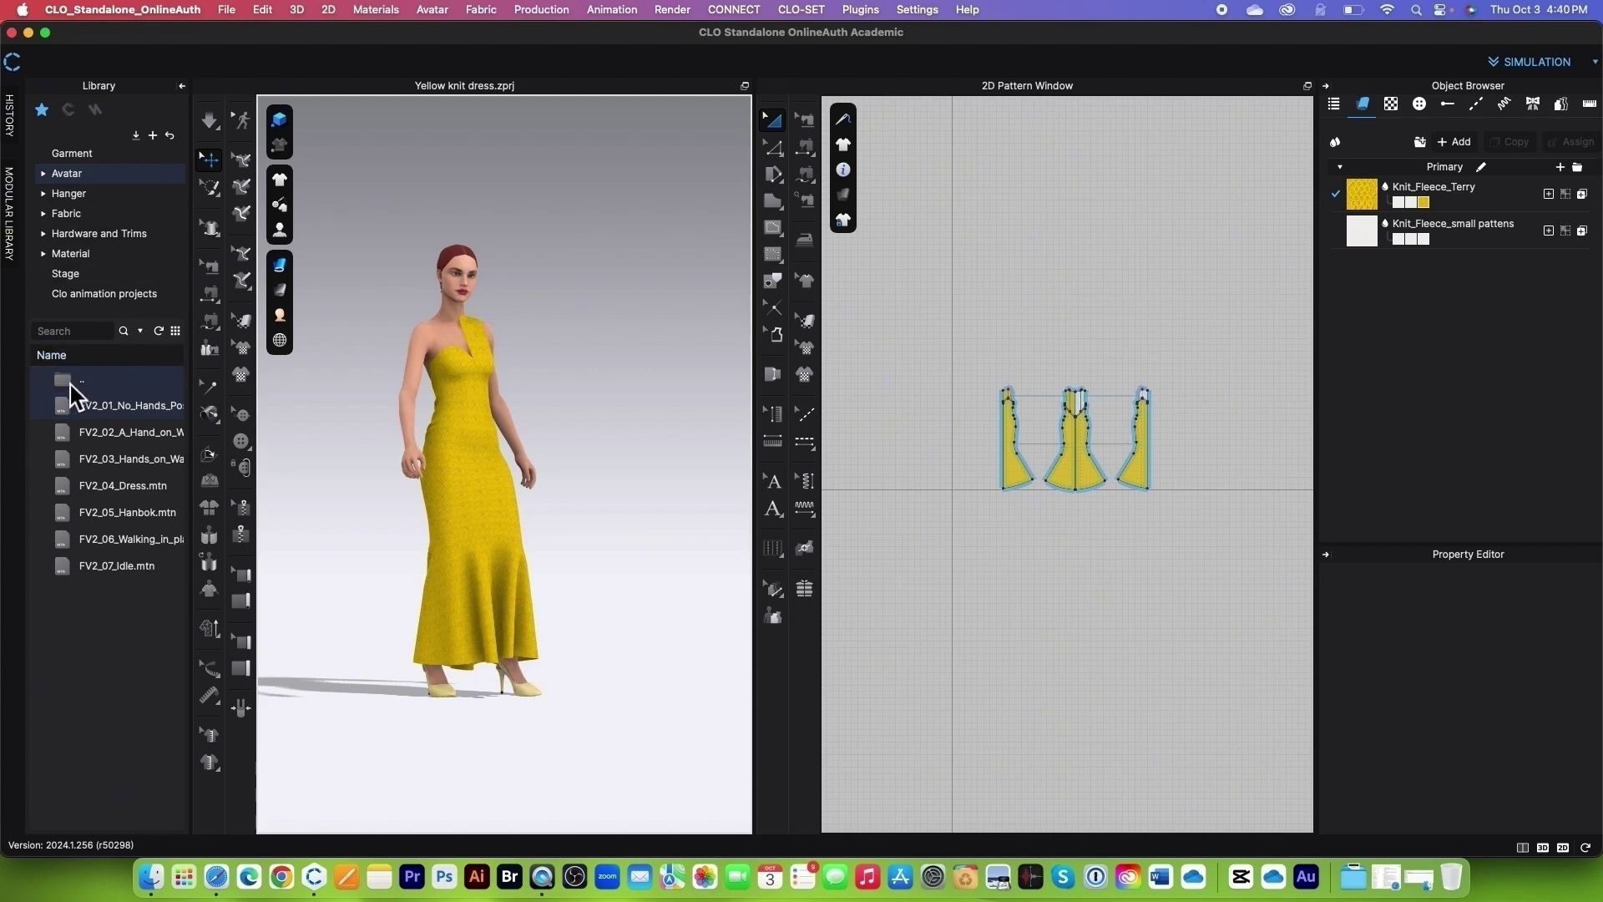
left_click(143, 177)
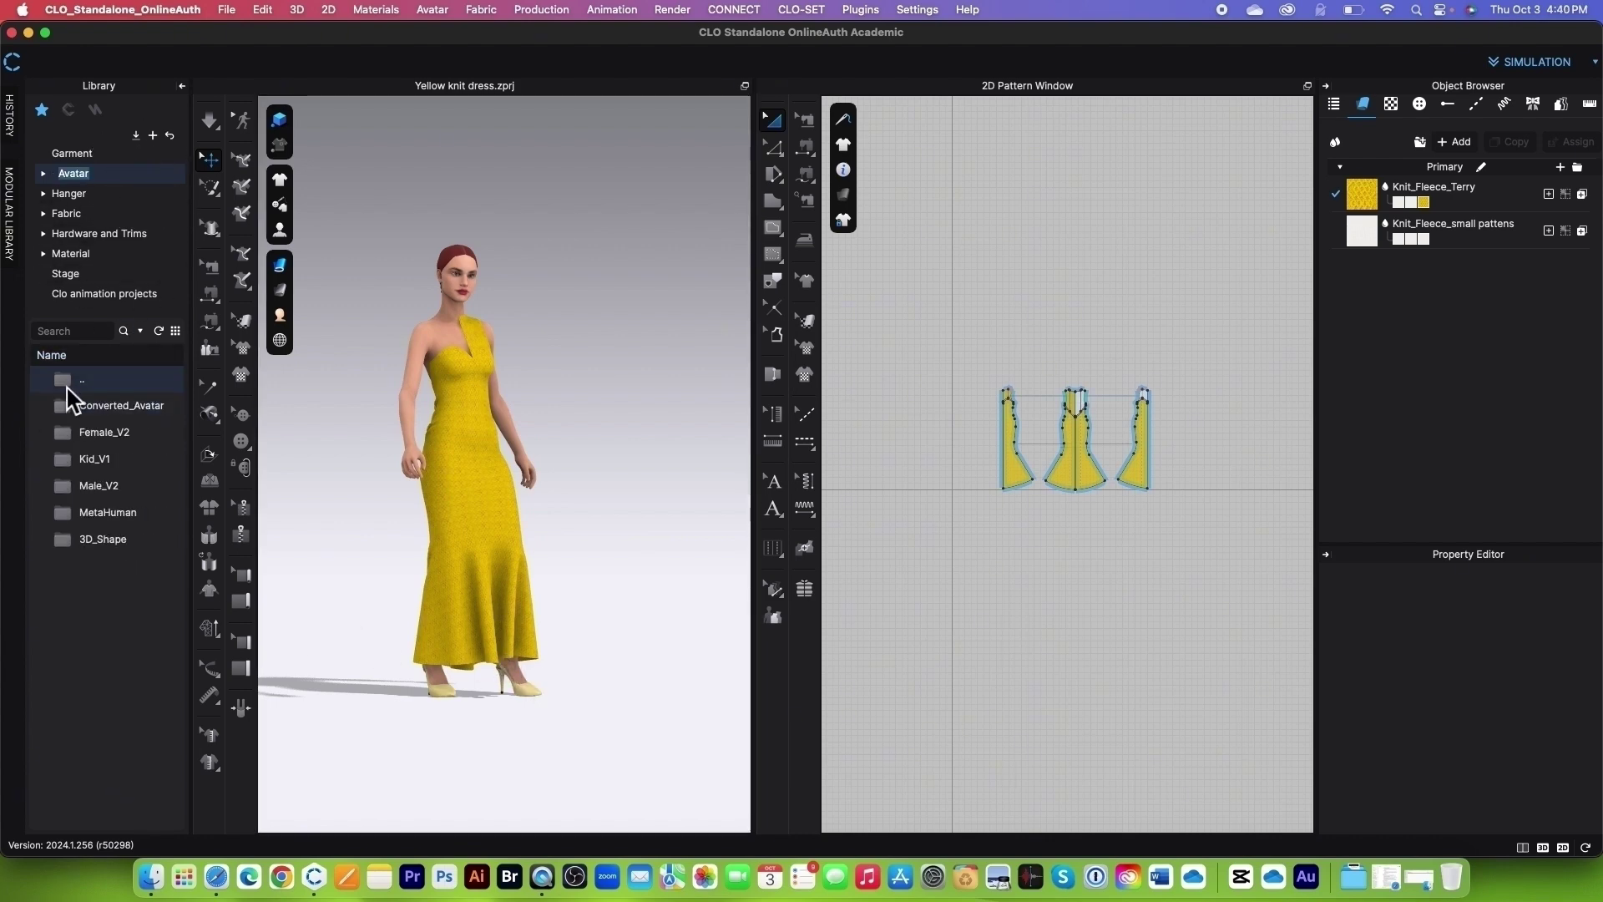
double_click(60, 434)
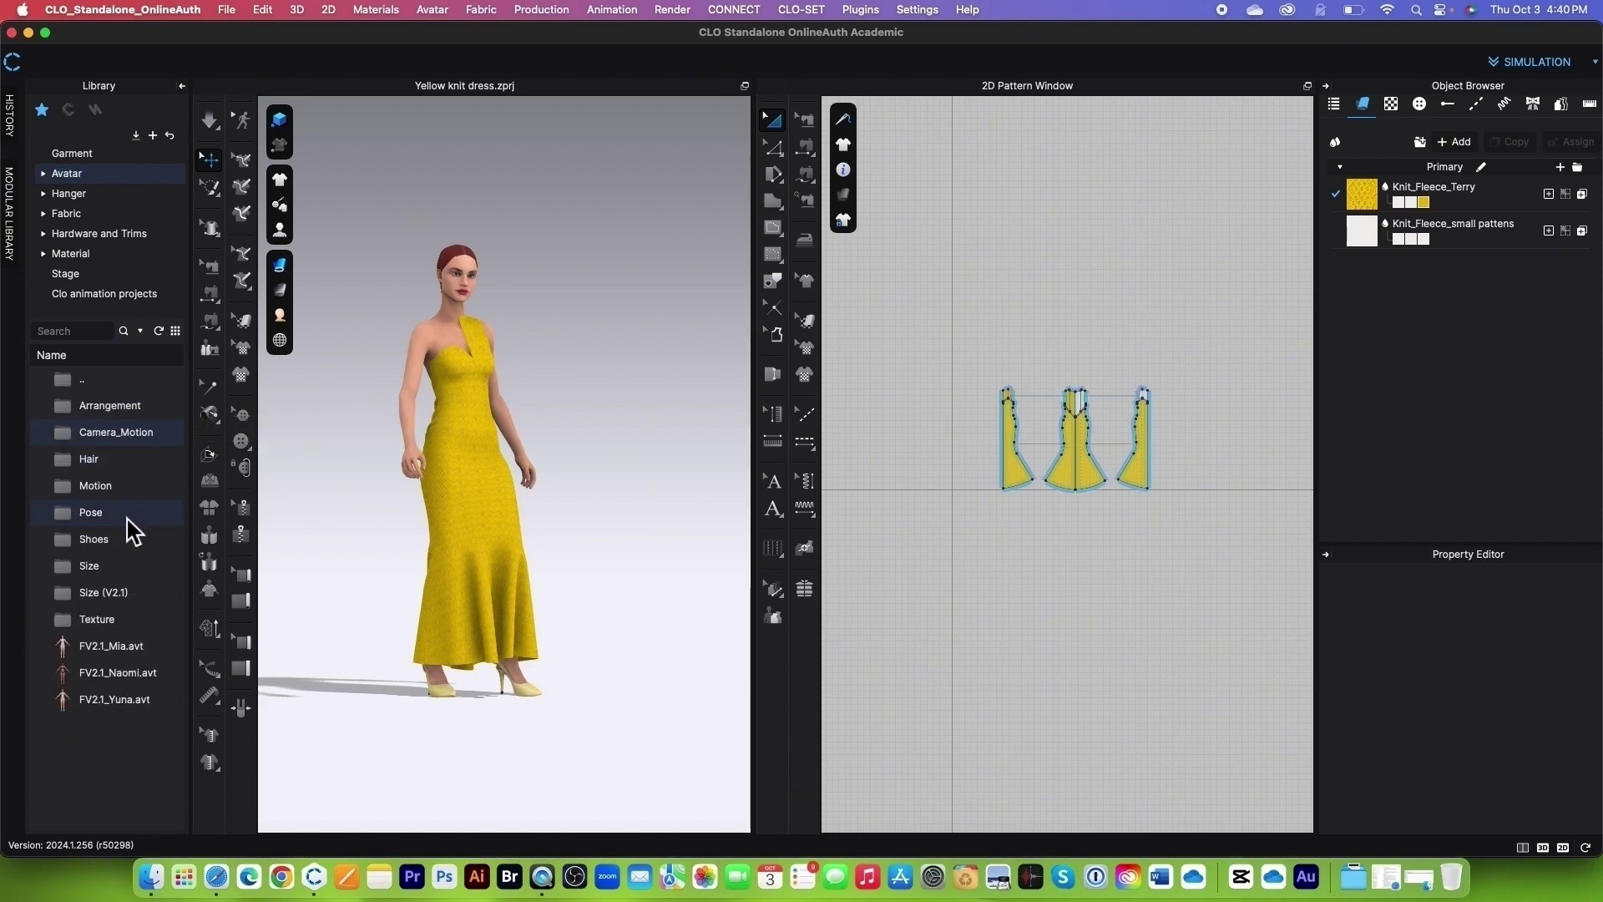
double_click(130, 519)
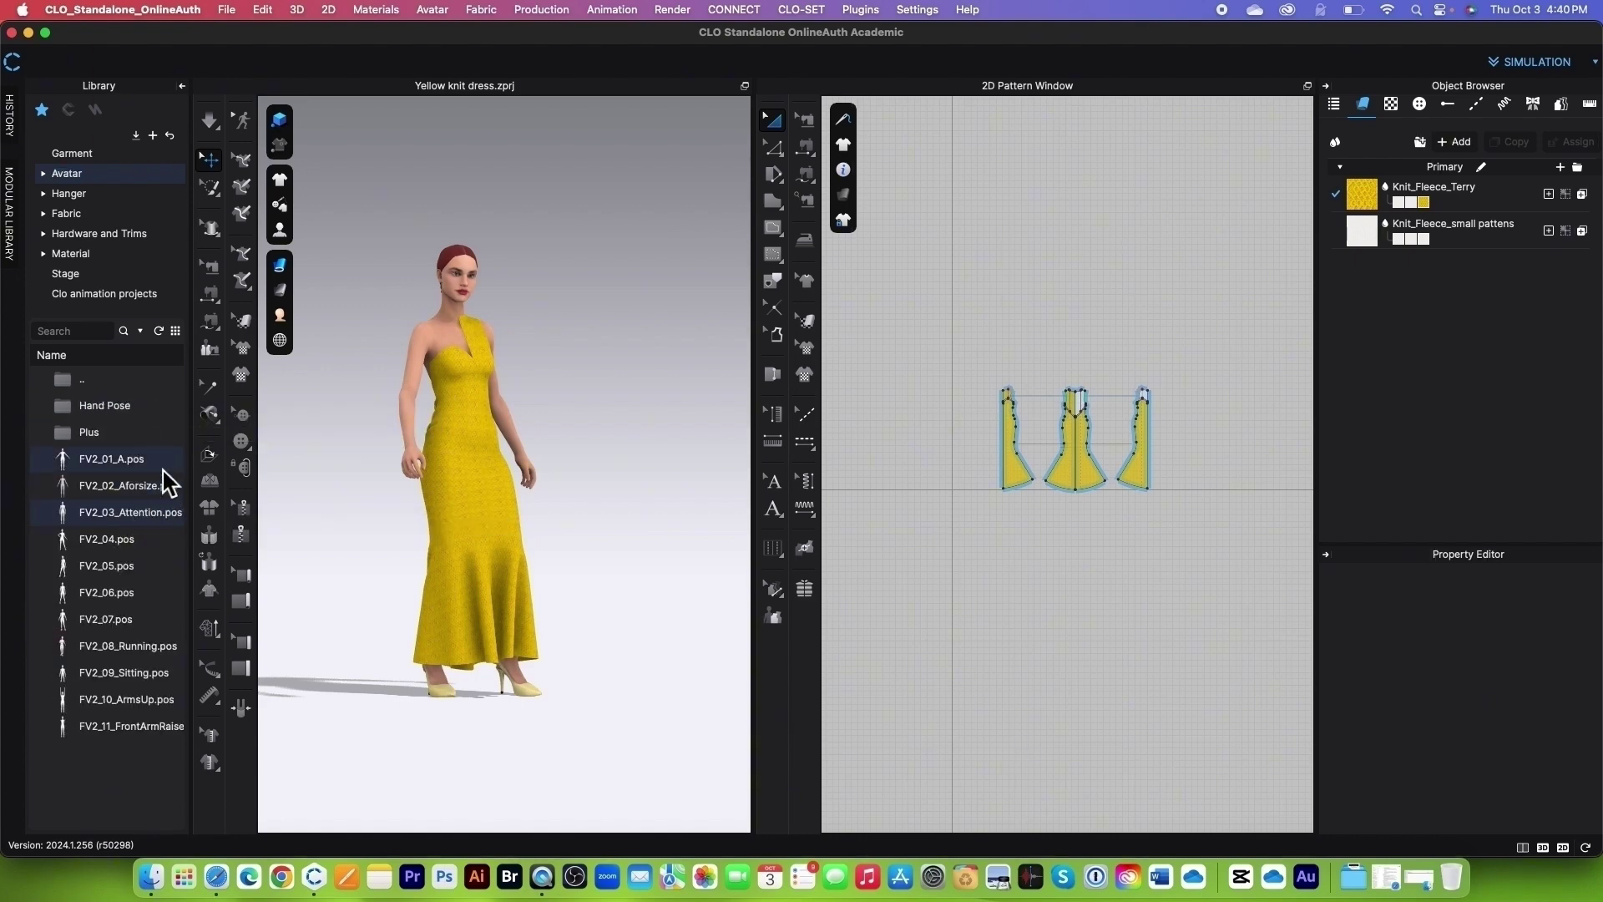
double_click(69, 464)
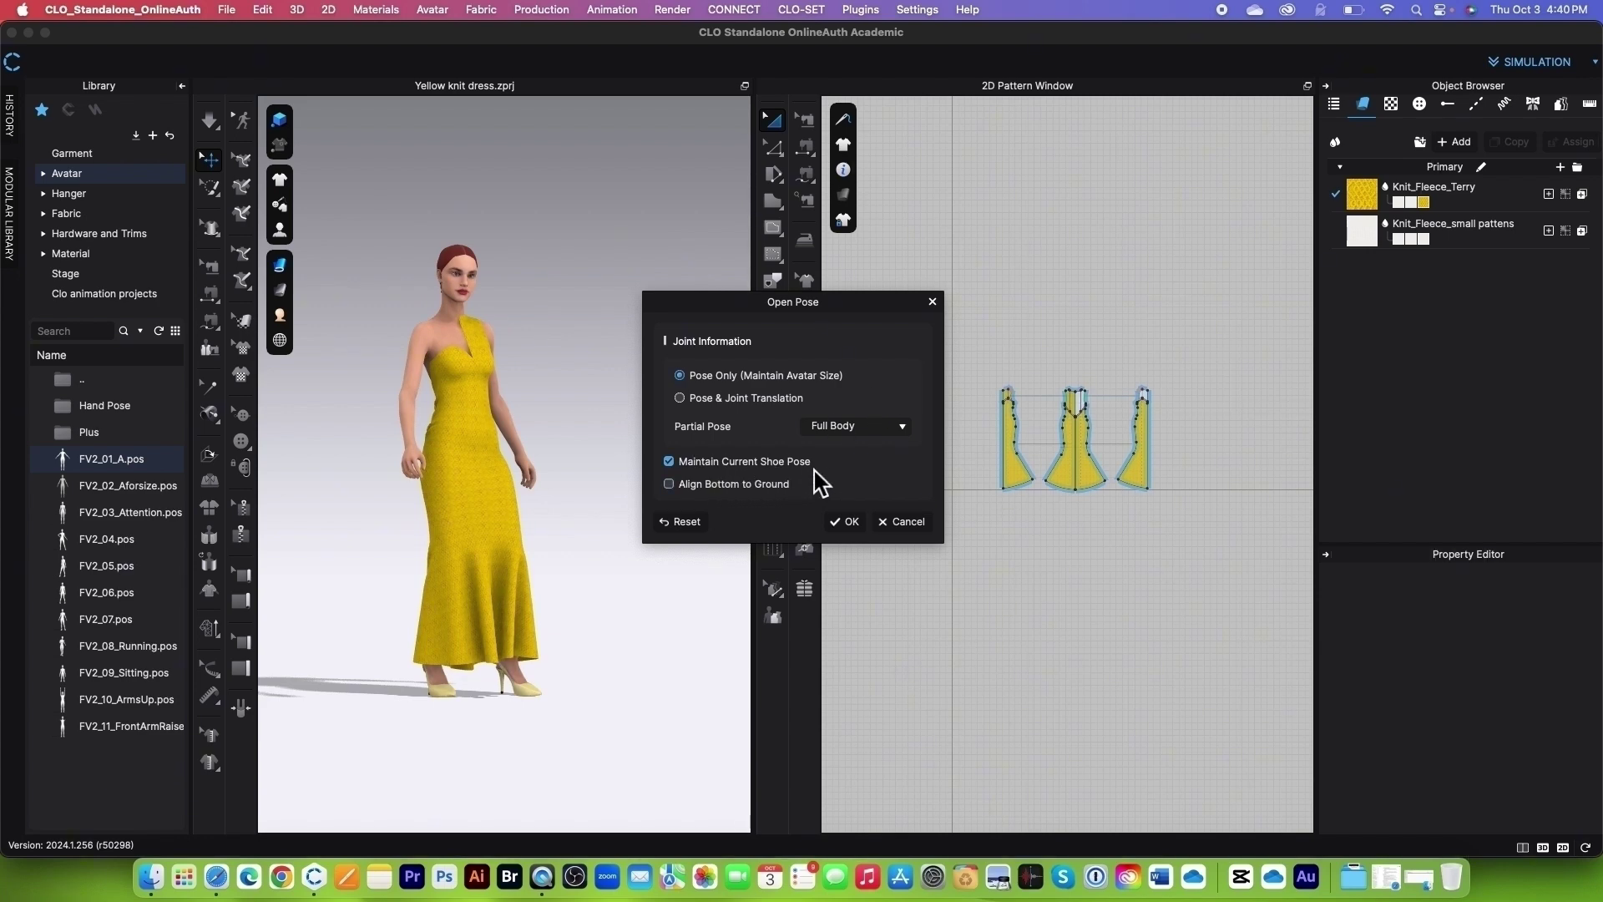
left_click(845, 523)
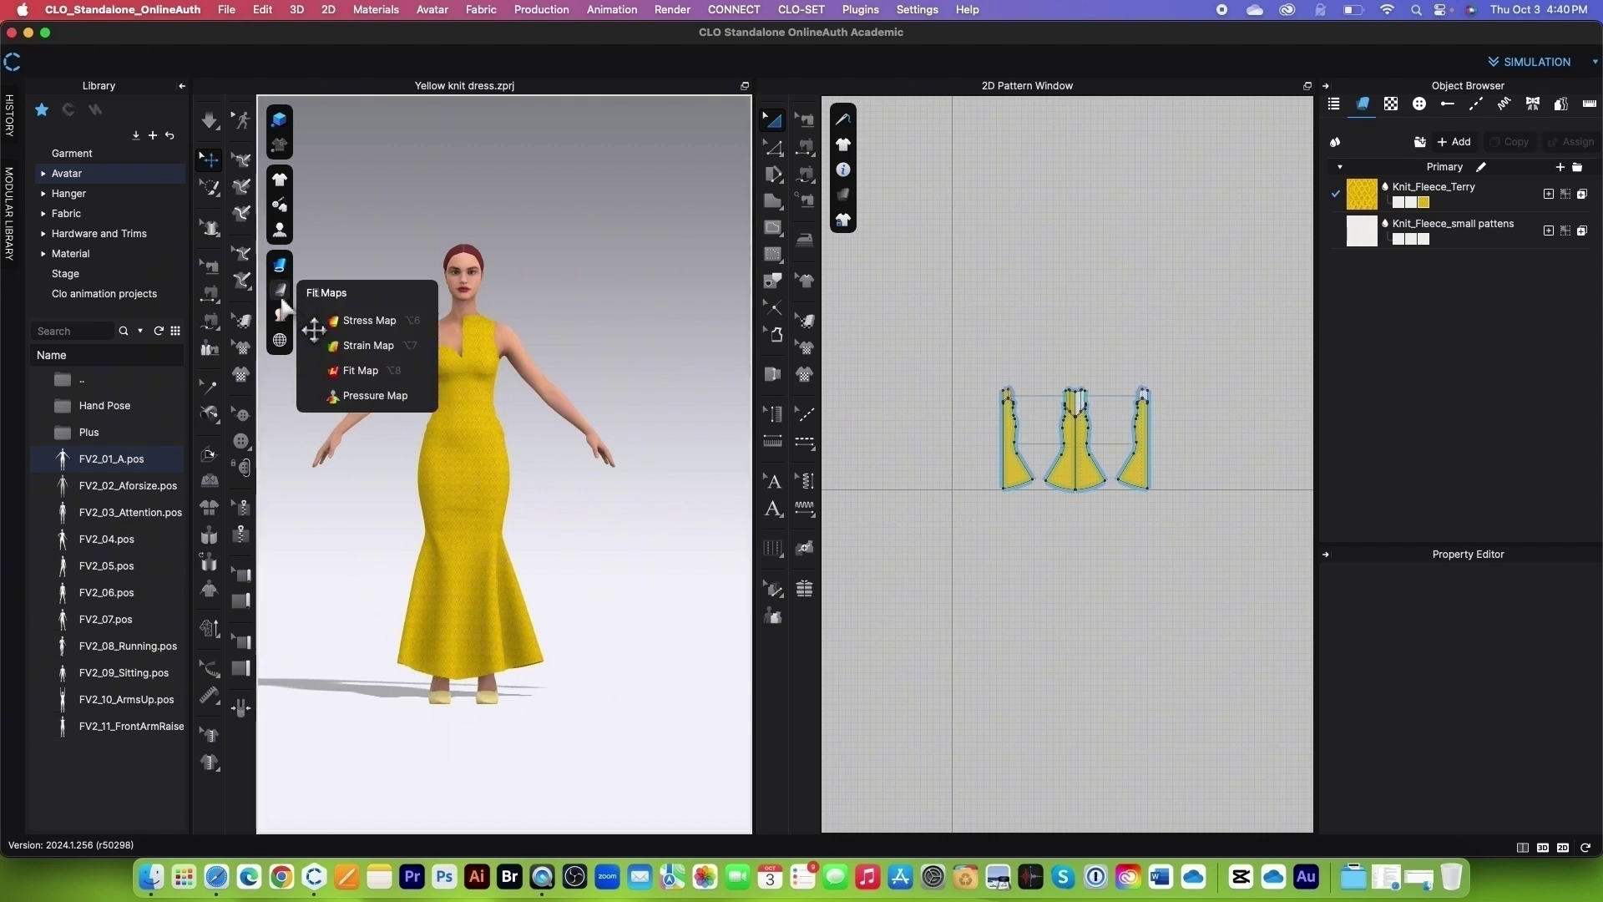
Step: Show the ground grid in the 3D view to check where the avatar's feet stand
mouse_move(284, 338)
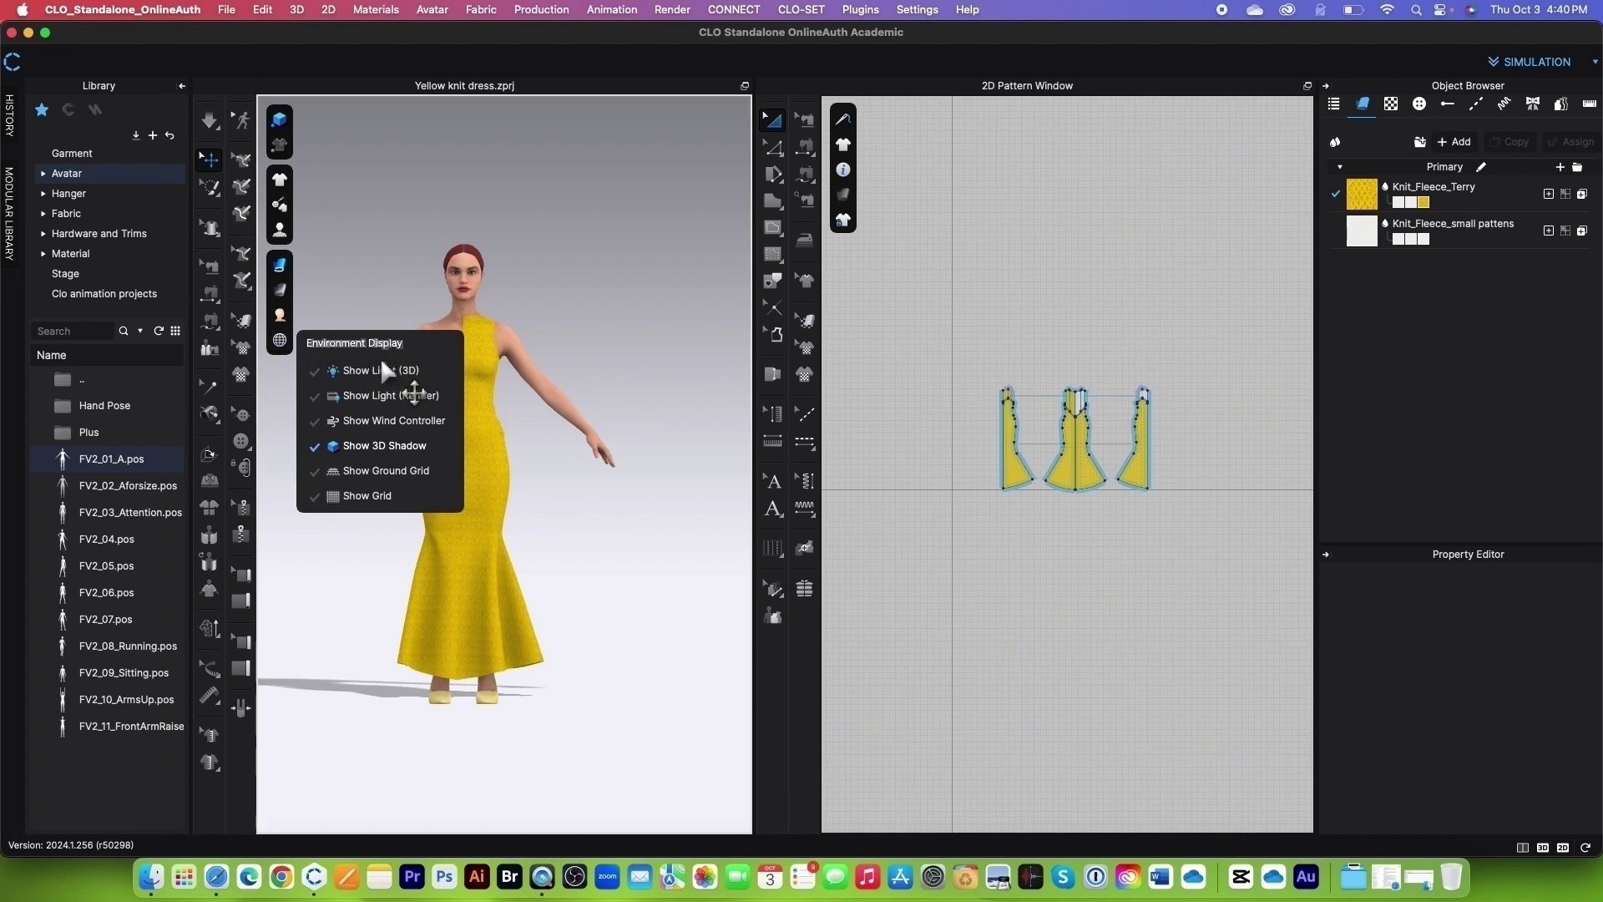
left_click(373, 470)
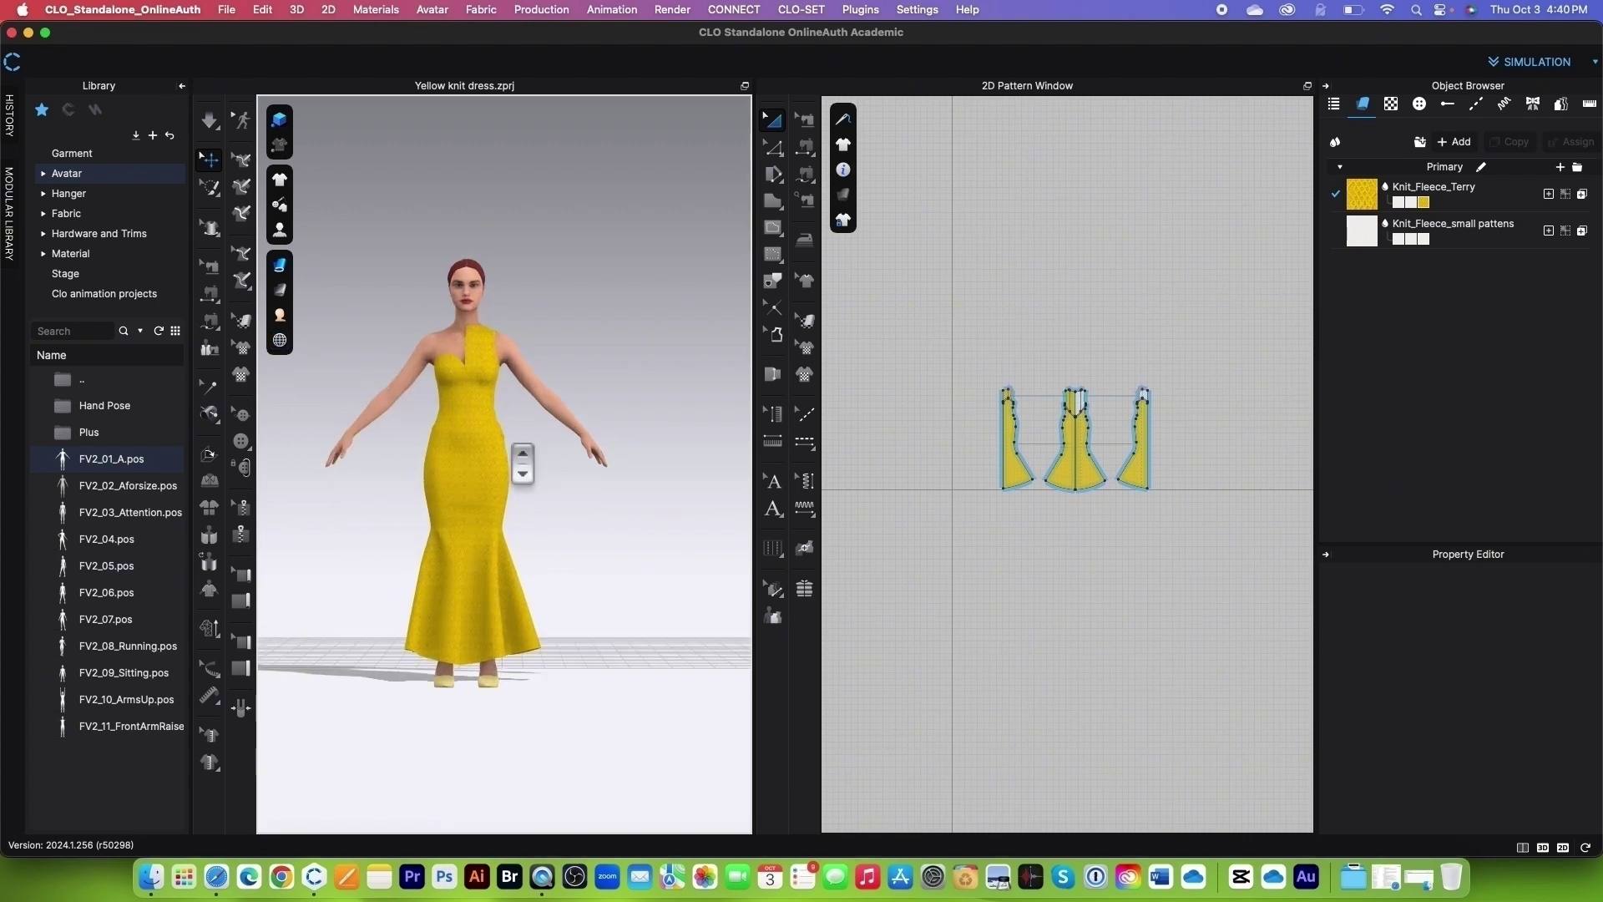
scroll(591, 645, "up", 3)
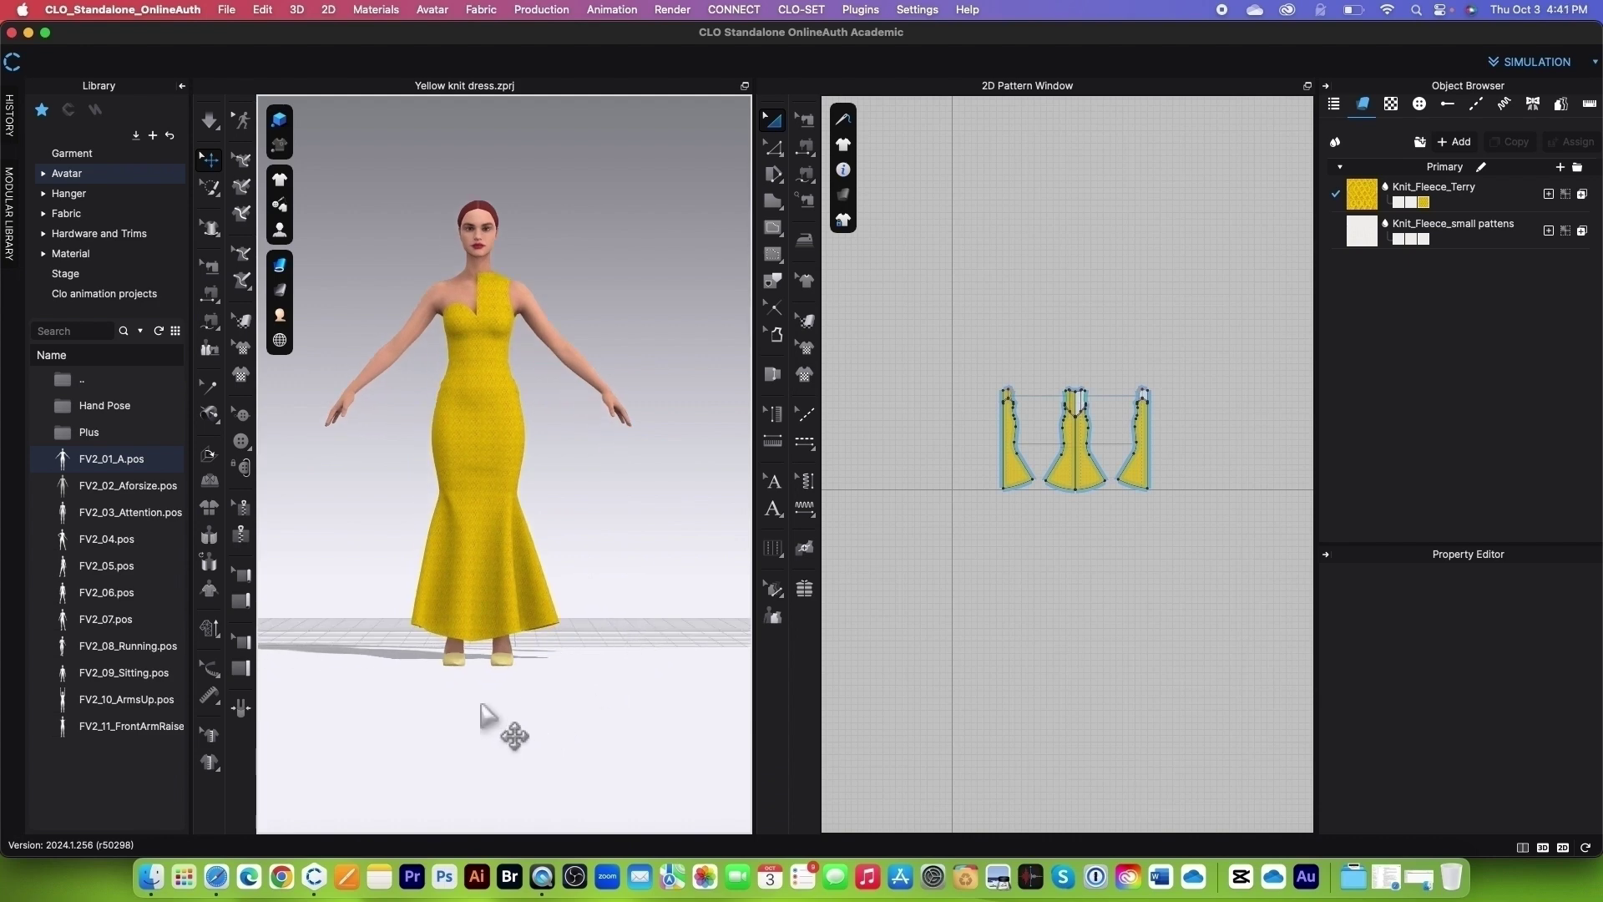
scroll(491, 703, "up", 2)
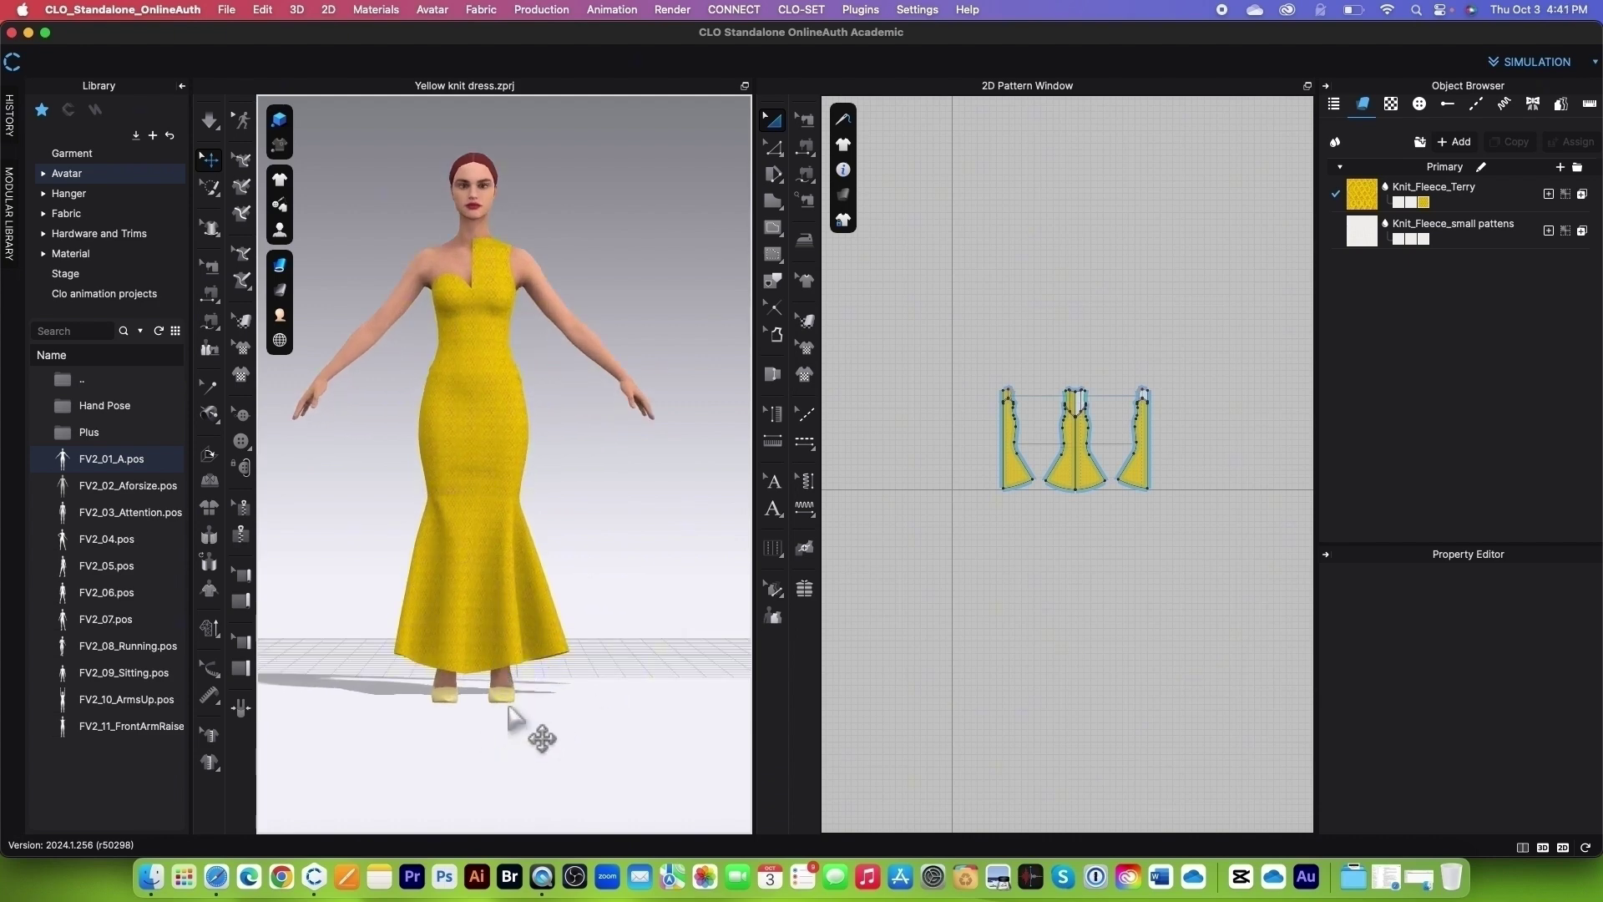
Step: Move all avatars and garments to the center of the 3D scene
left_click(538, 287)
right_click(541, 292)
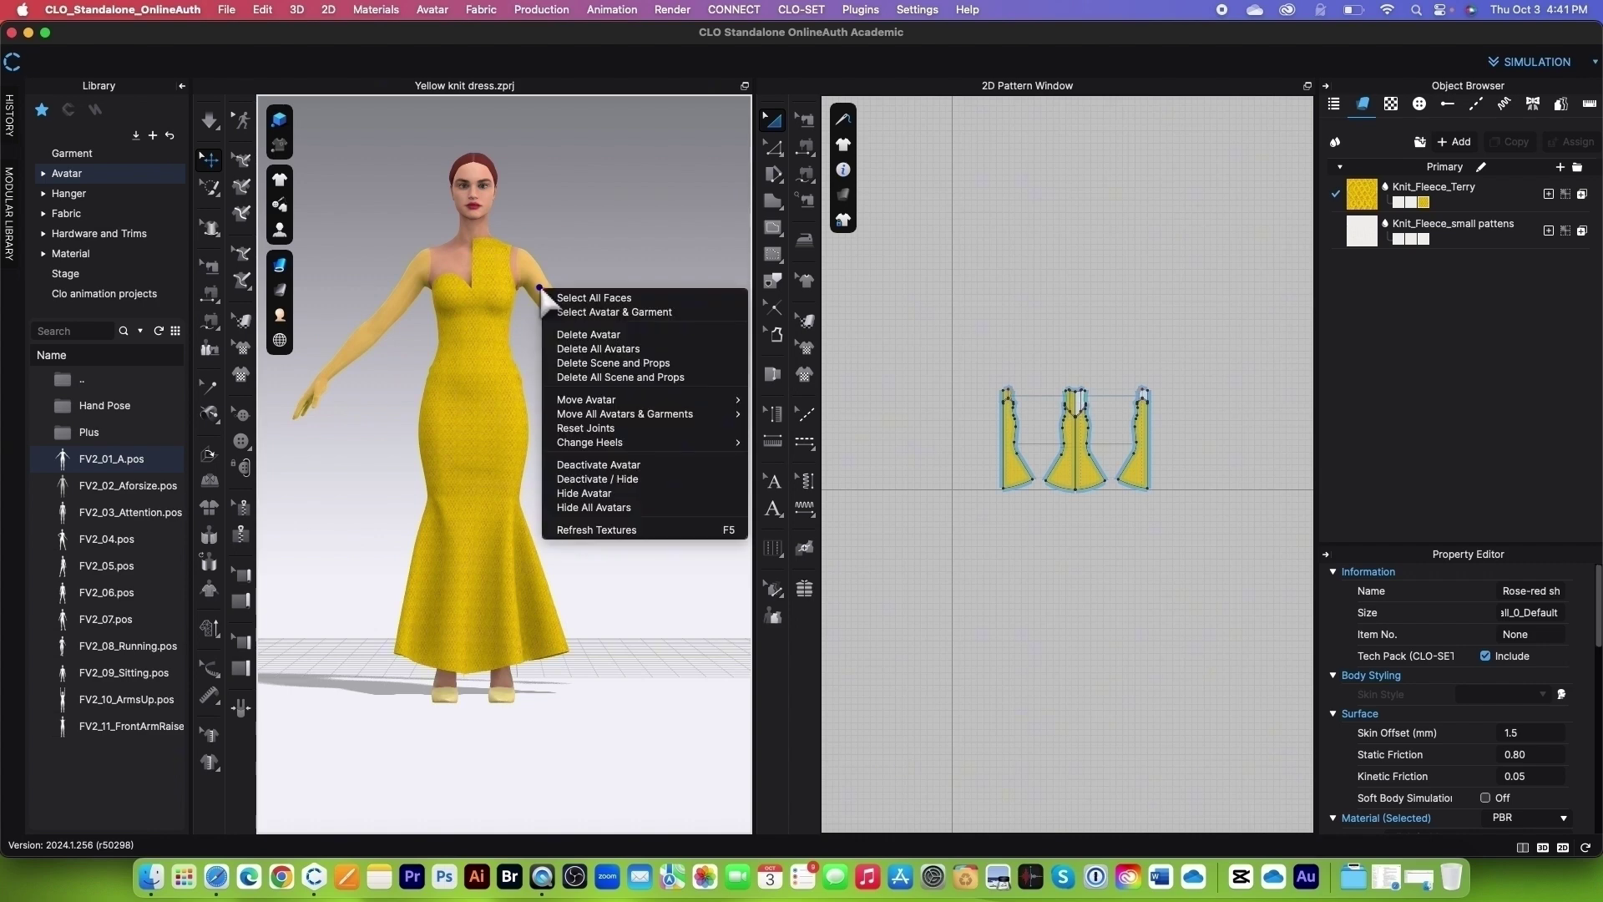
mouse_move(606, 416)
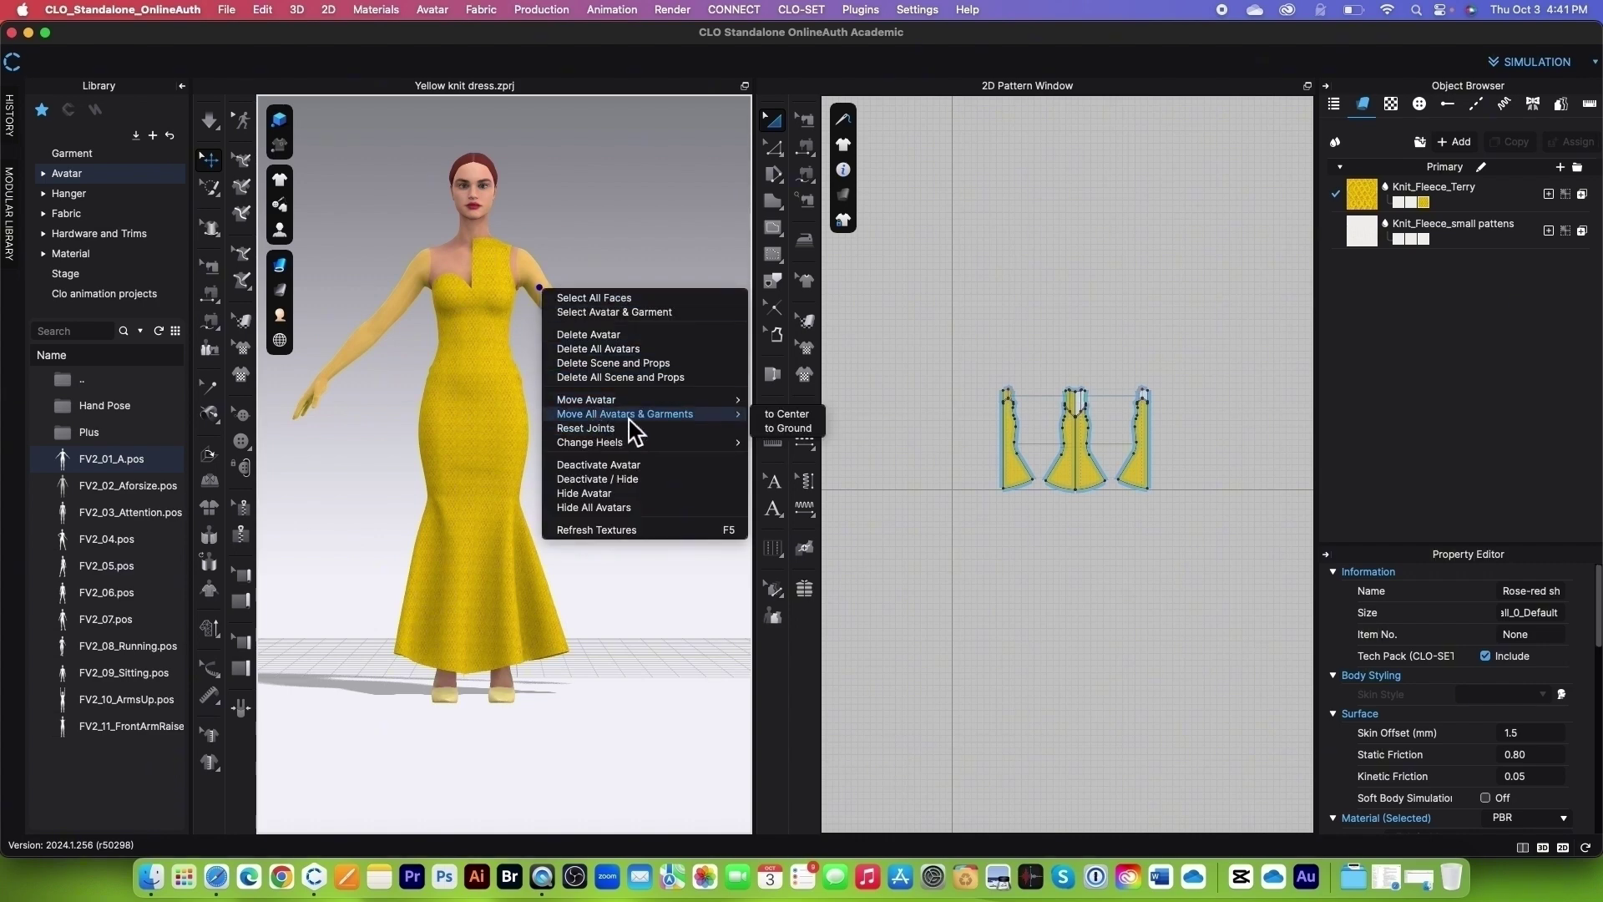
left_click(814, 415)
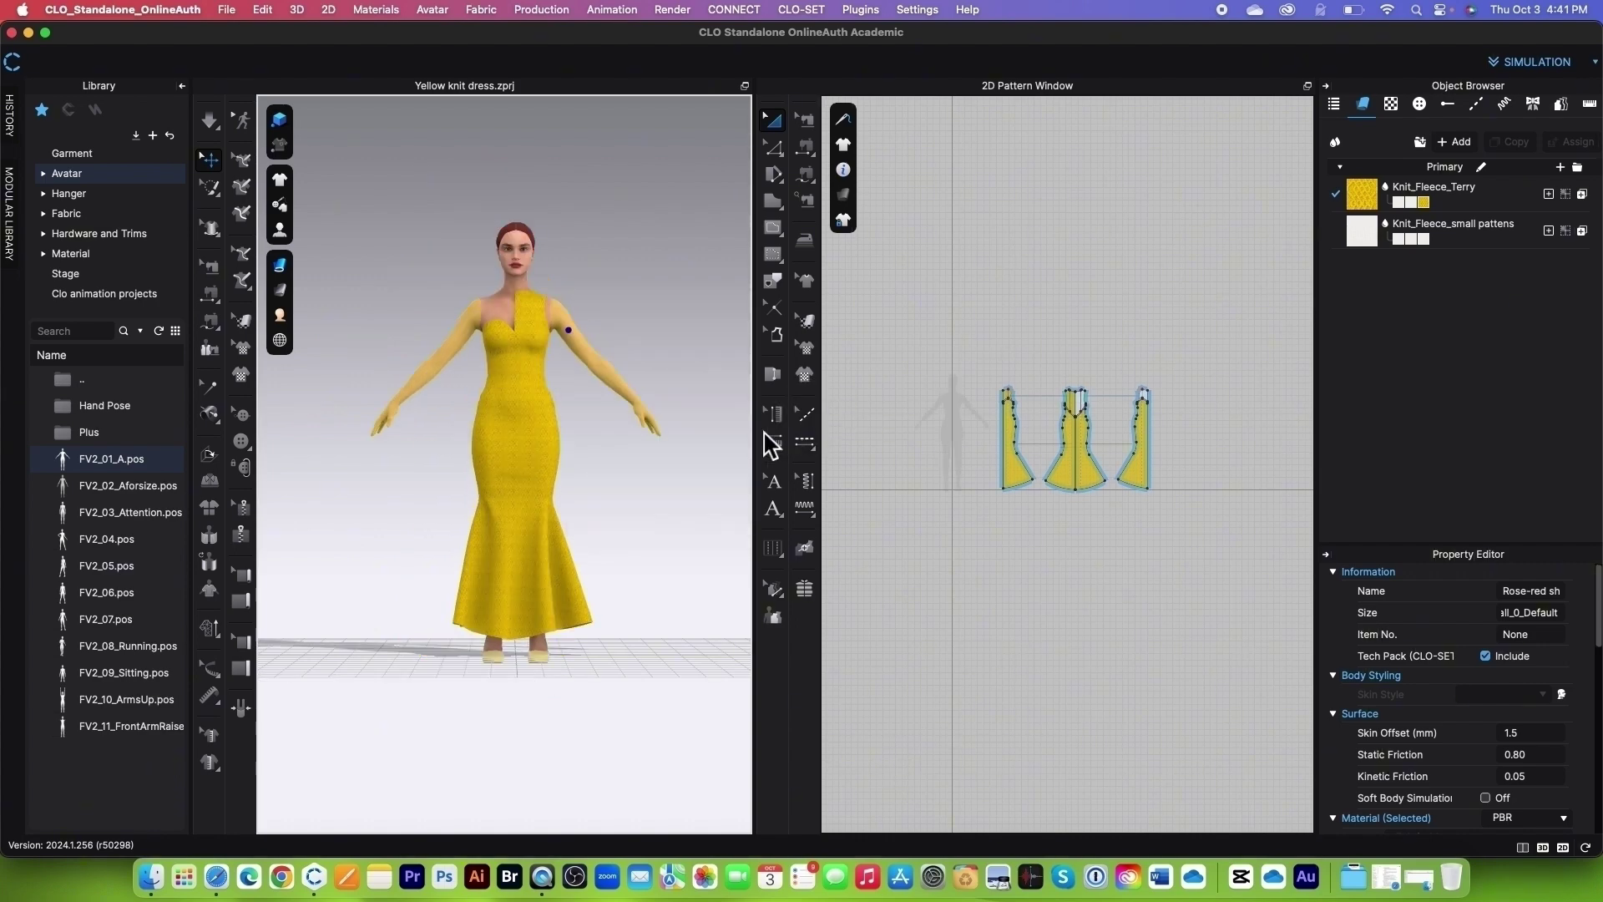
Step: Inspect the avatar's feet against the ground grid, and move all avatars and garments to the ground
scroll(601, 756, "up", 5)
left_click(605, 735)
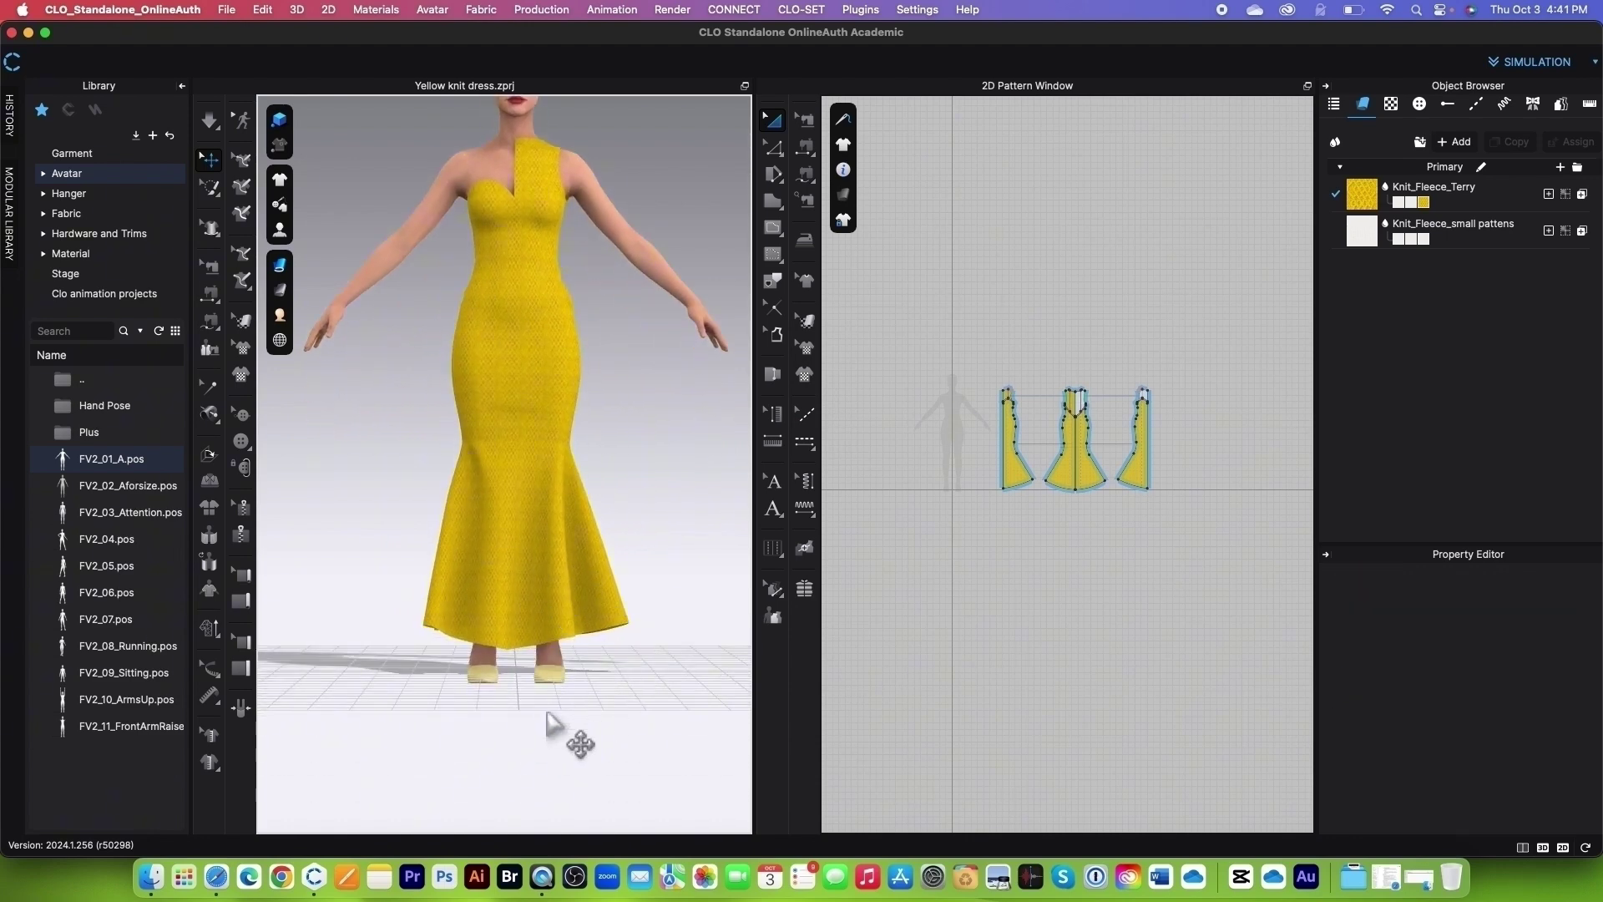
scroll(547, 716, "up", 2)
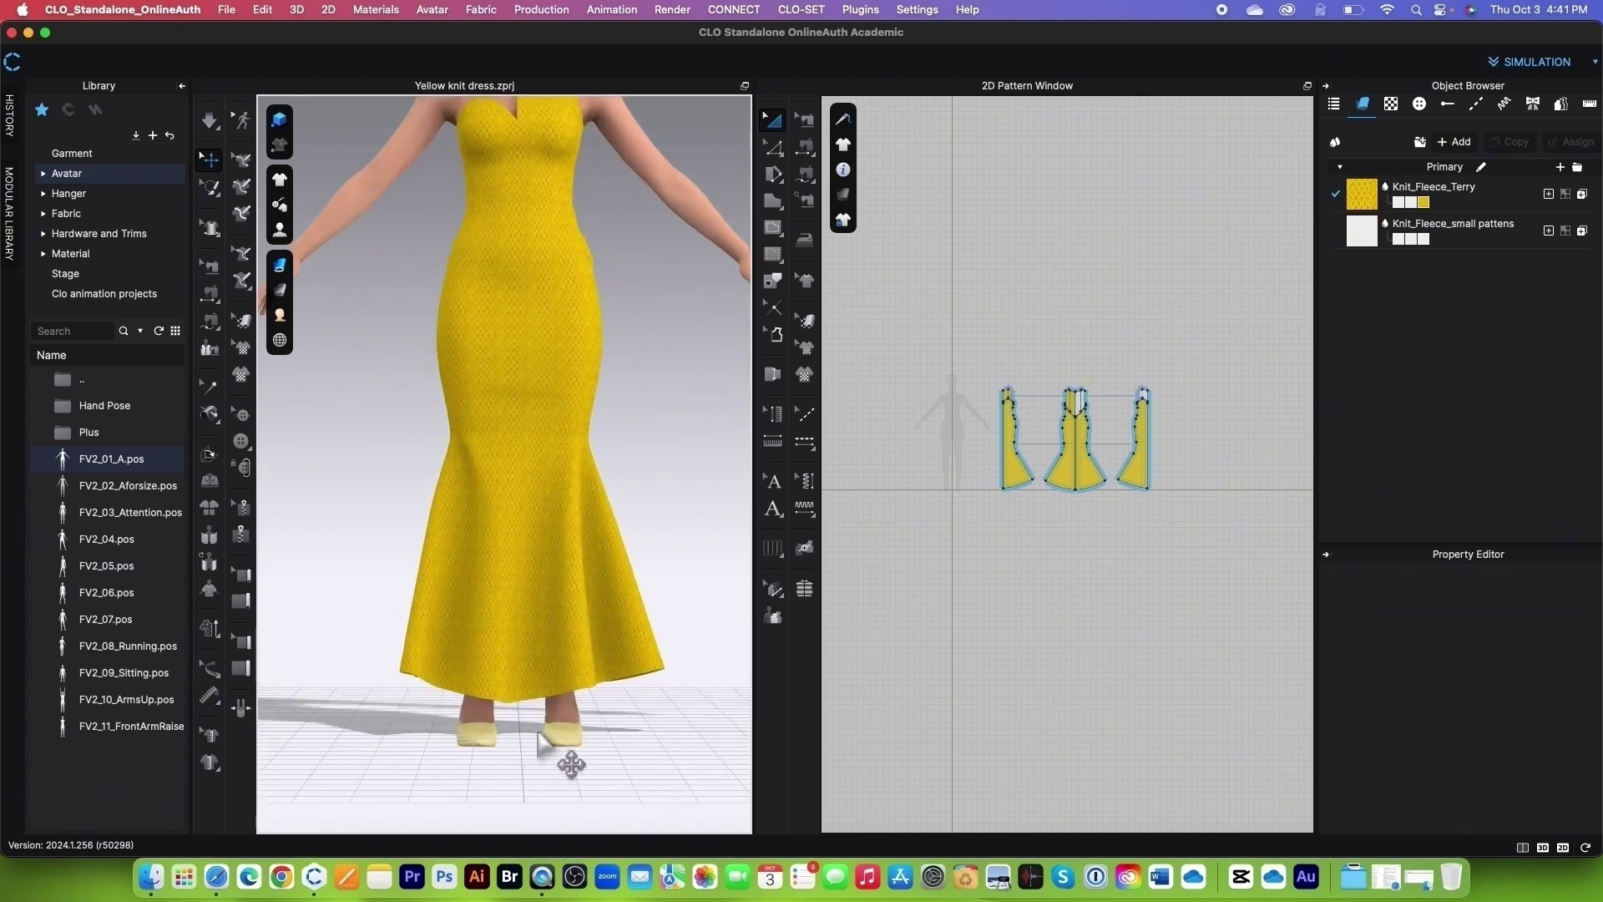
scroll(538, 733, "down", 5)
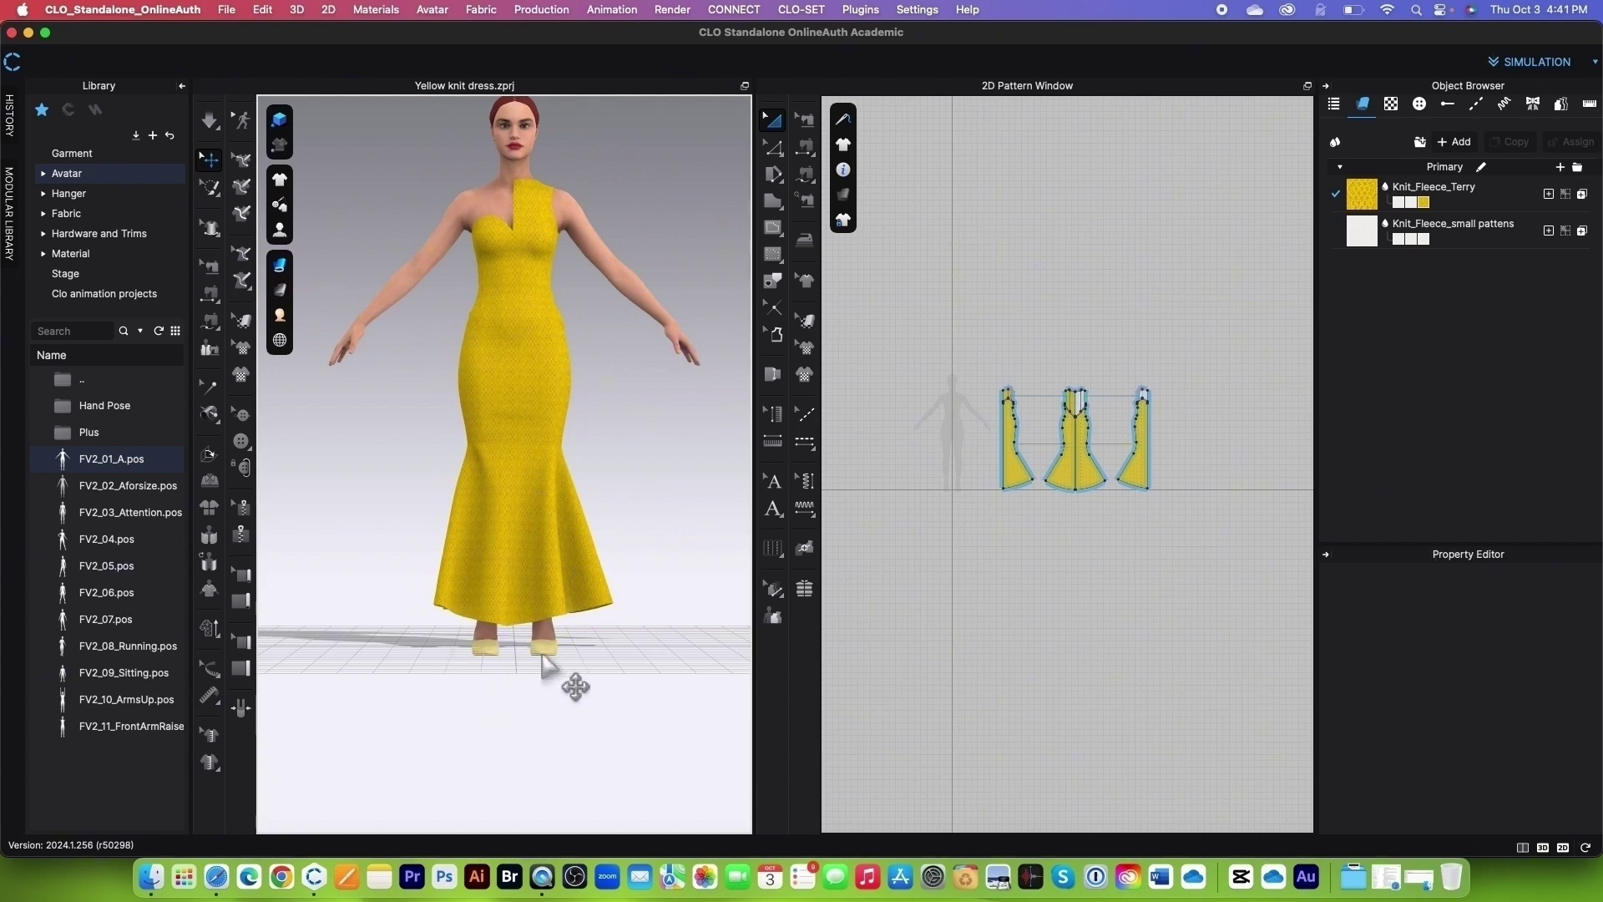
left_click(606, 259)
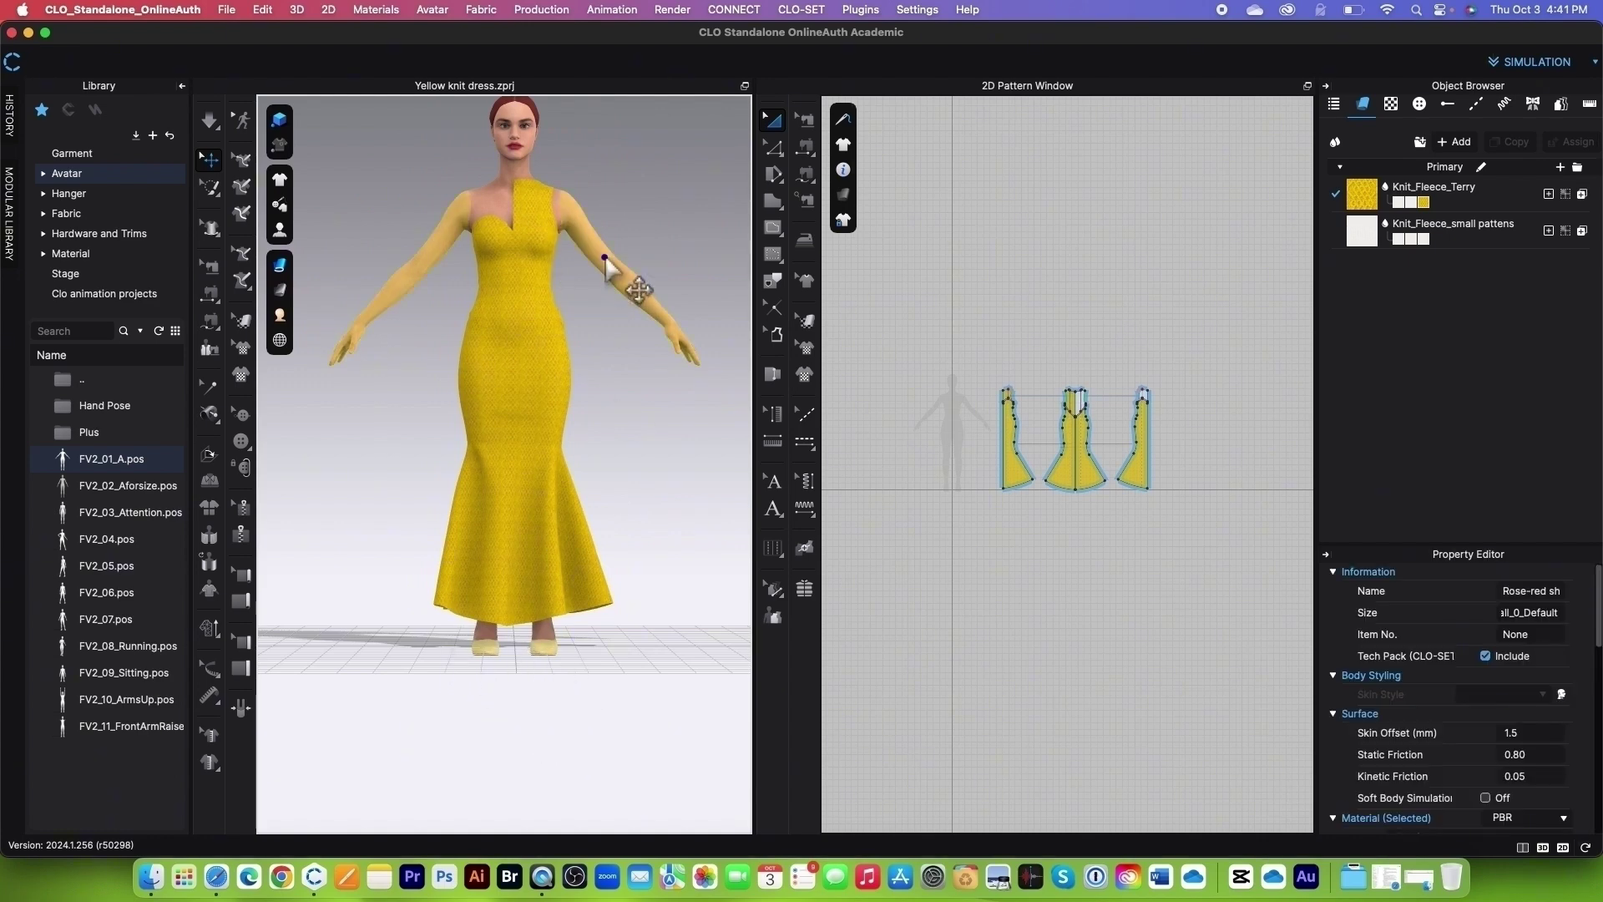
right_click(605, 258)
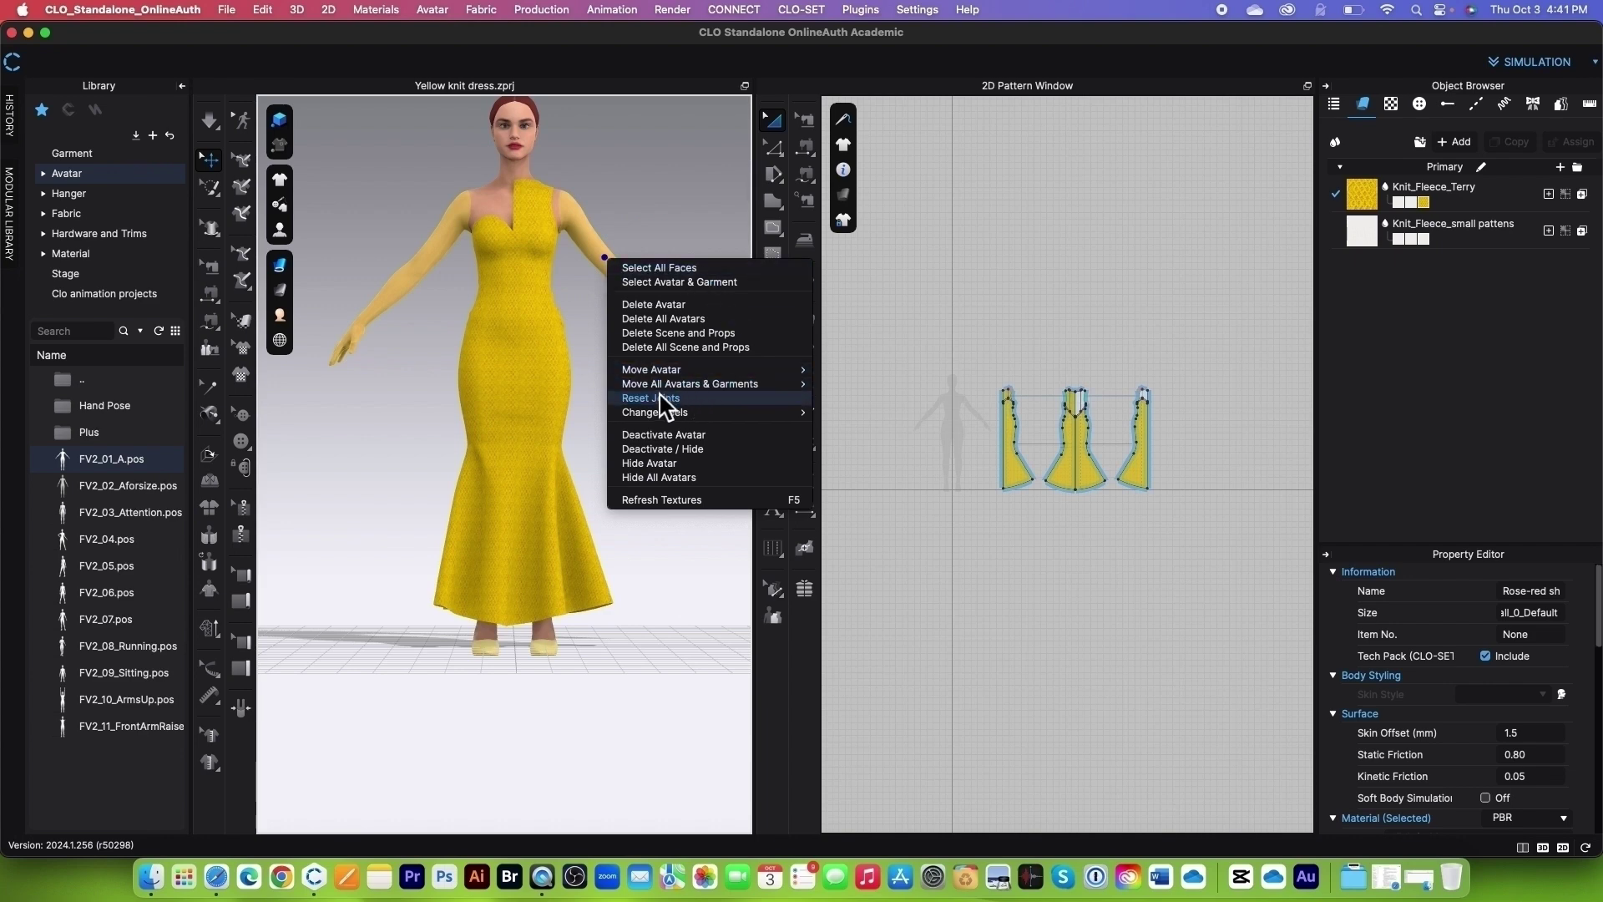
mouse_move(661, 386)
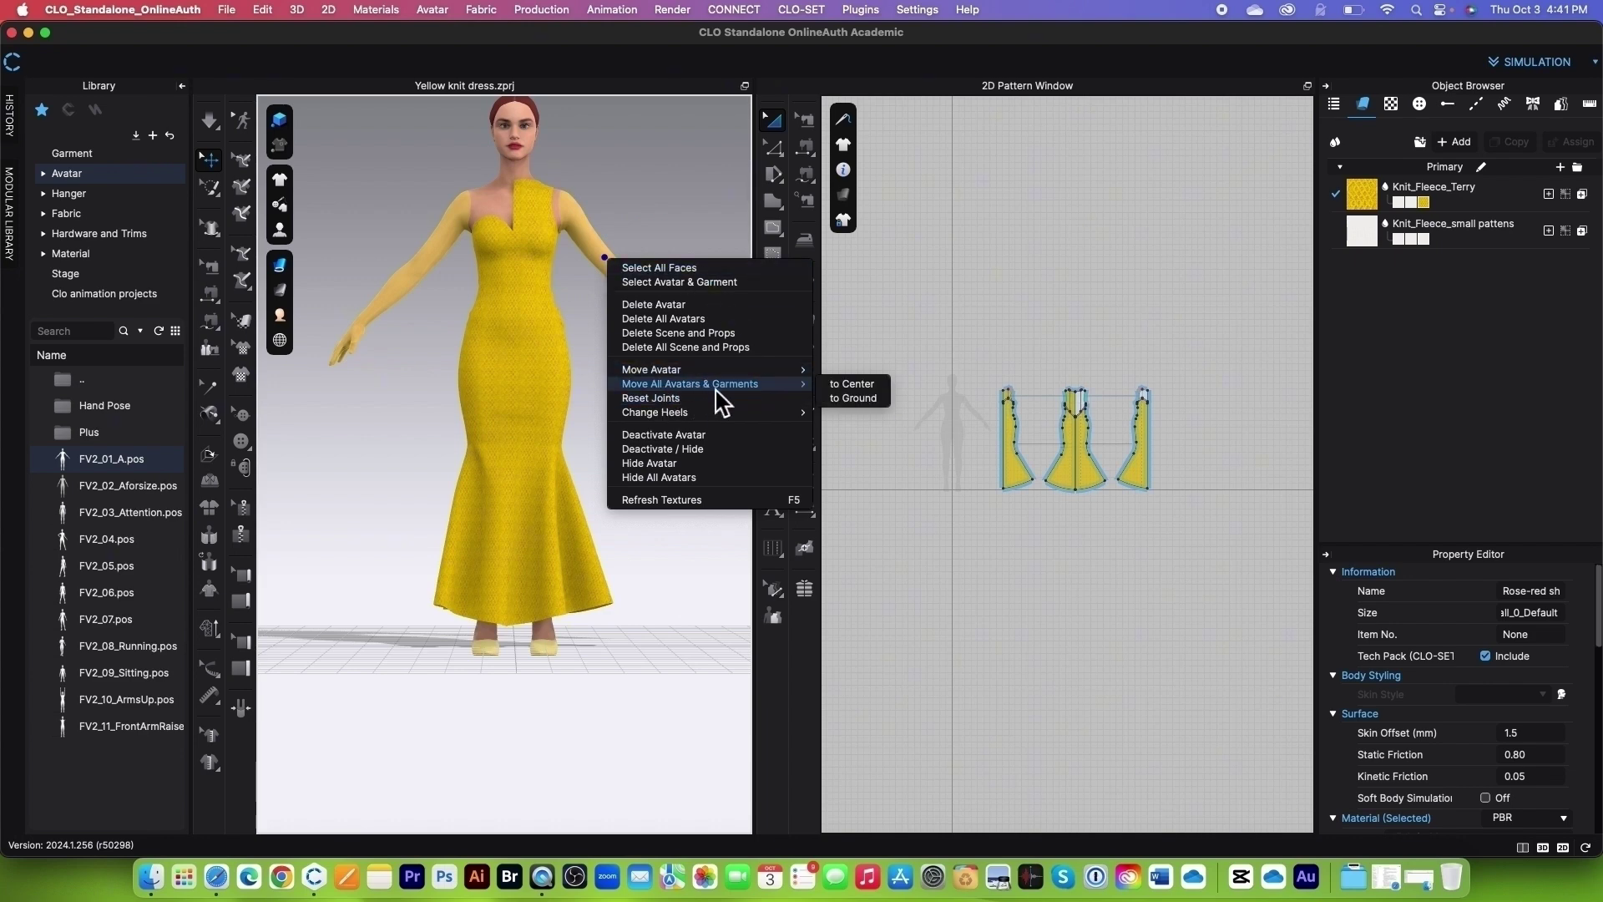
left_click(853, 398)
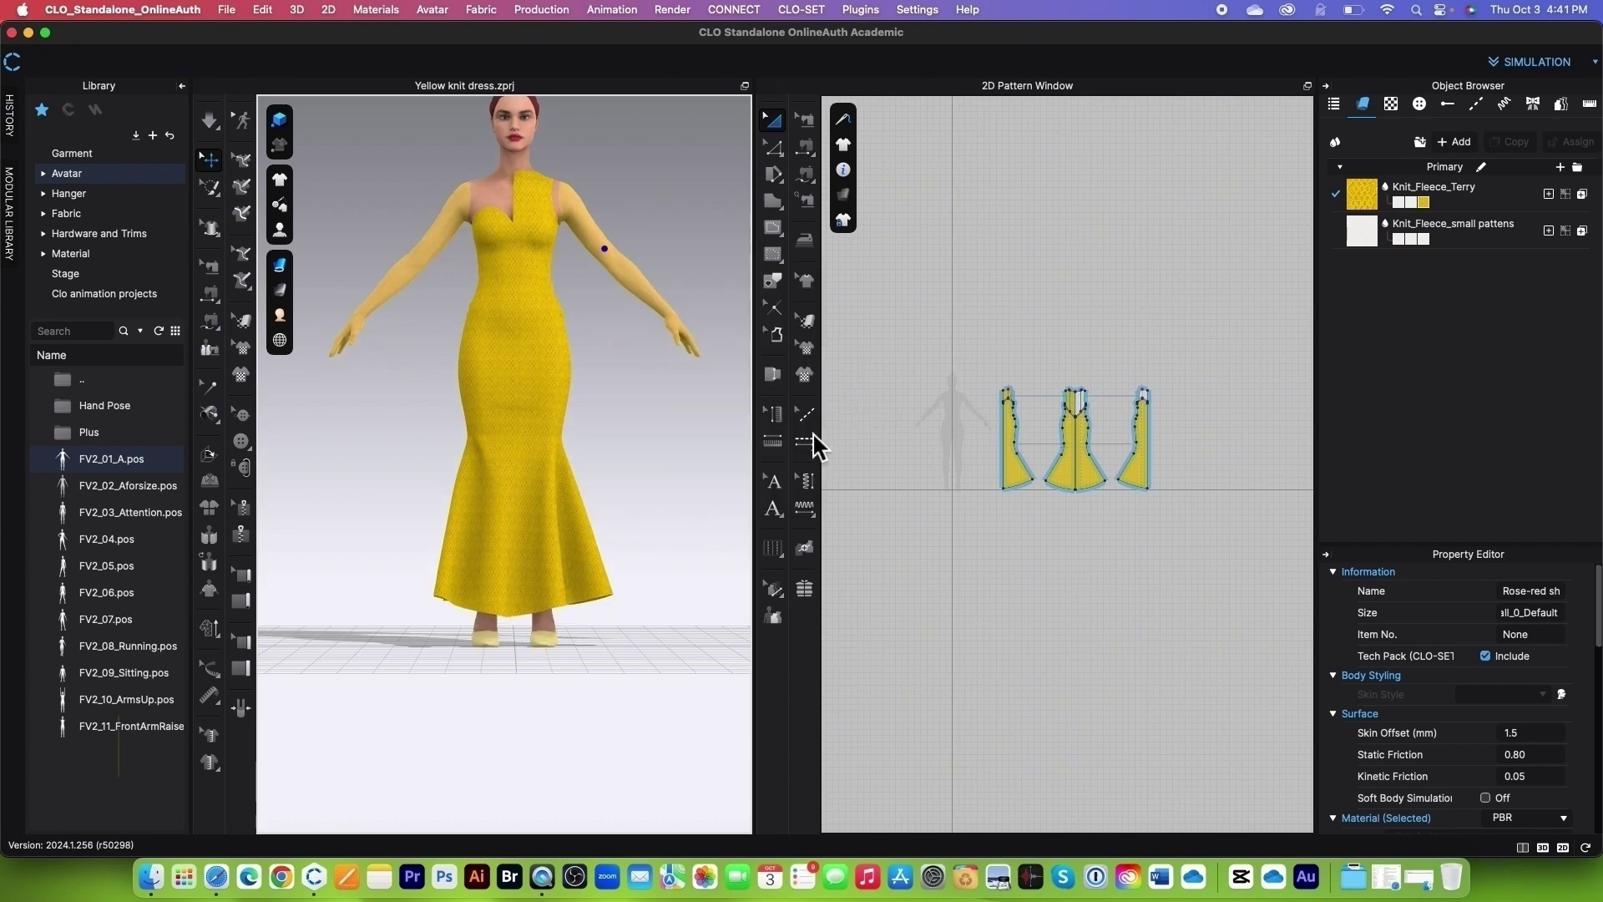
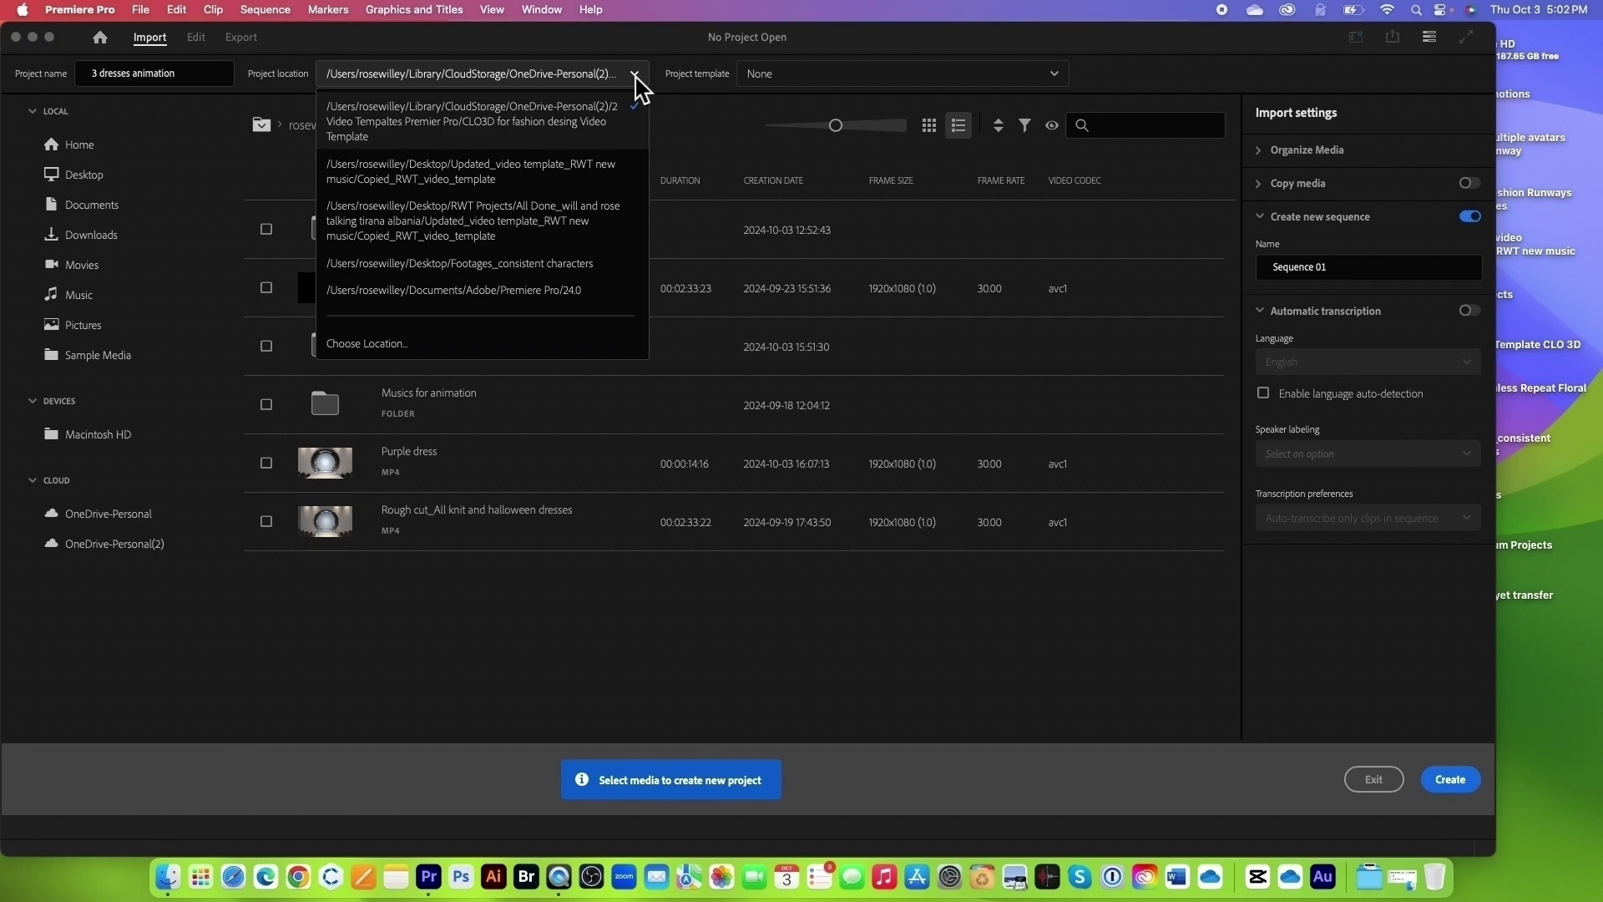
Step: In Premiere Pro, set the location of the 3 dresses animation project to the Desktop folder 2nd clo multiple avatars fashion runway
left_click(377, 345)
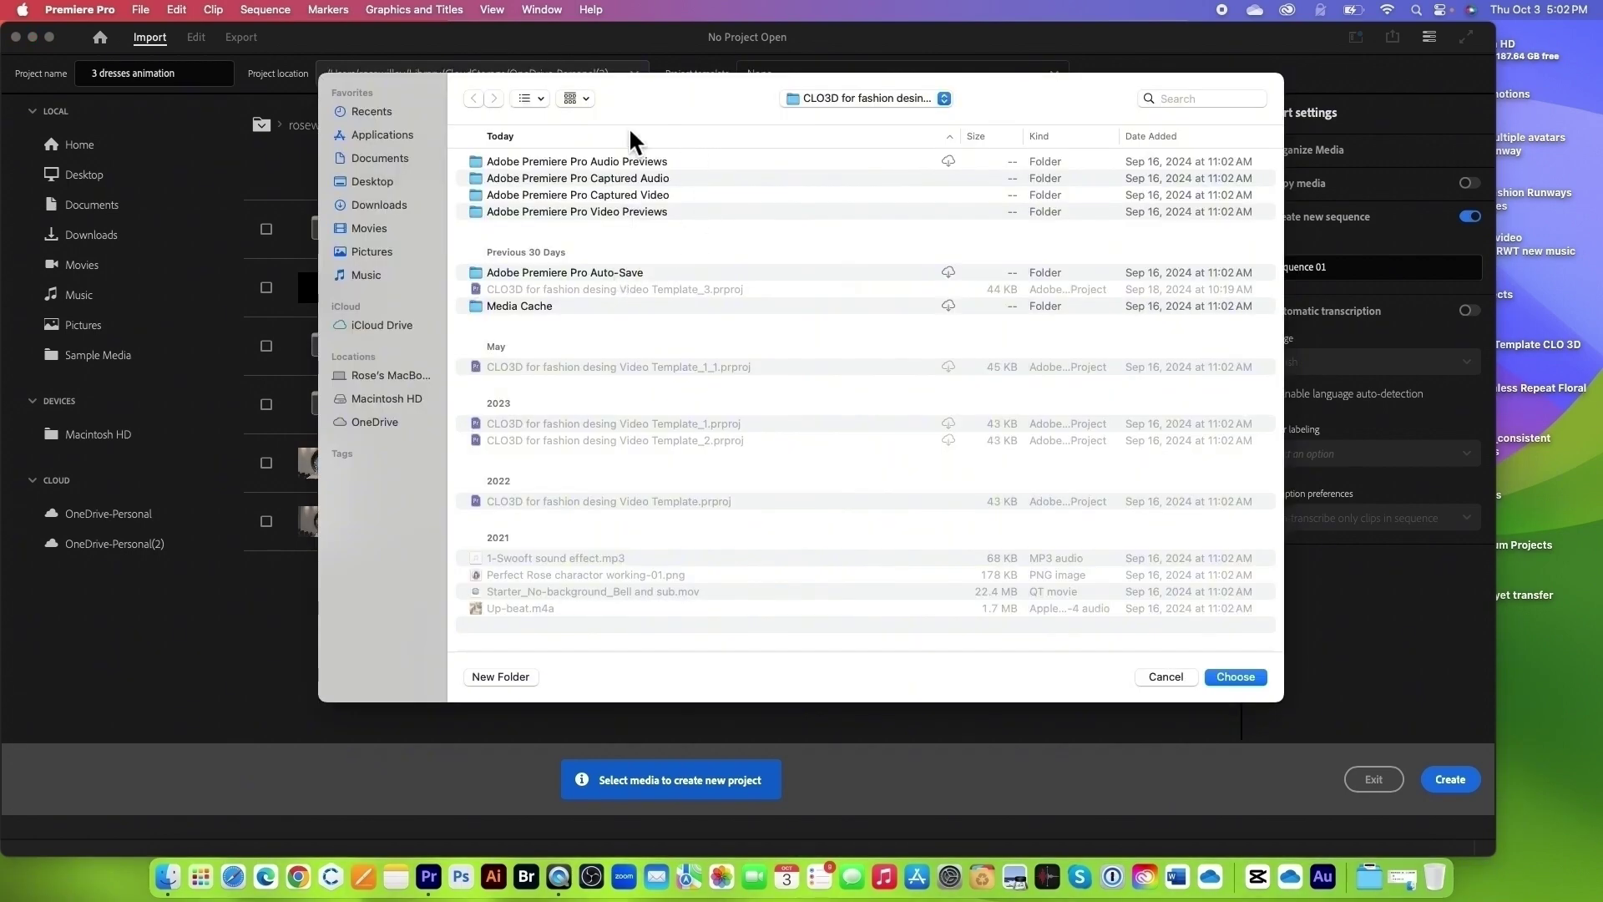
left_click(394, 182)
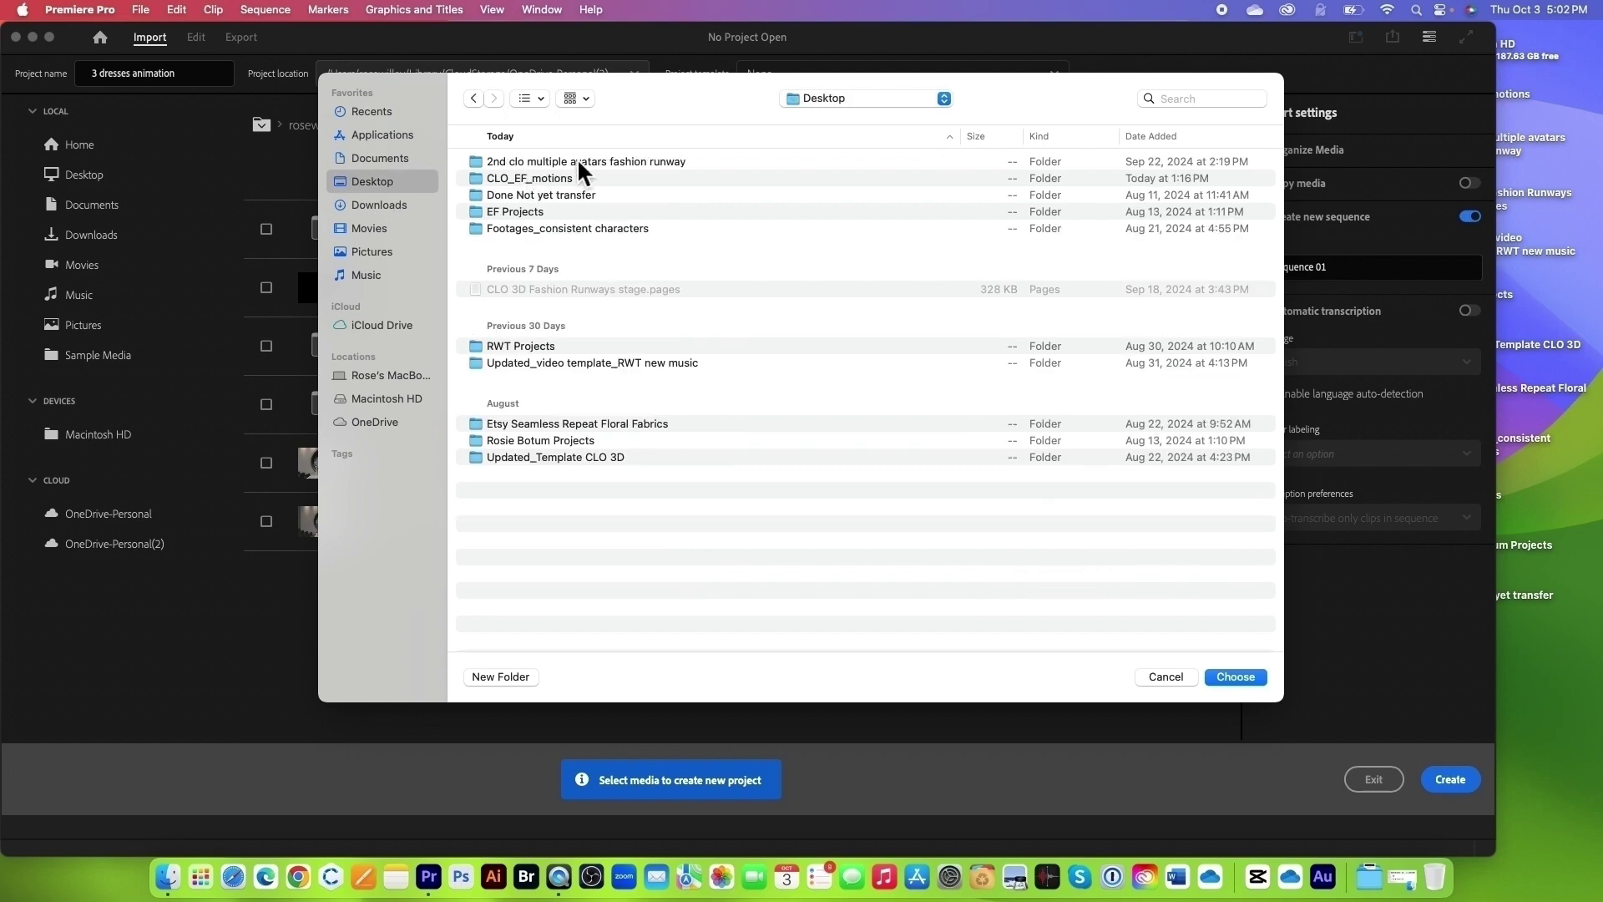
left_click(578, 164)
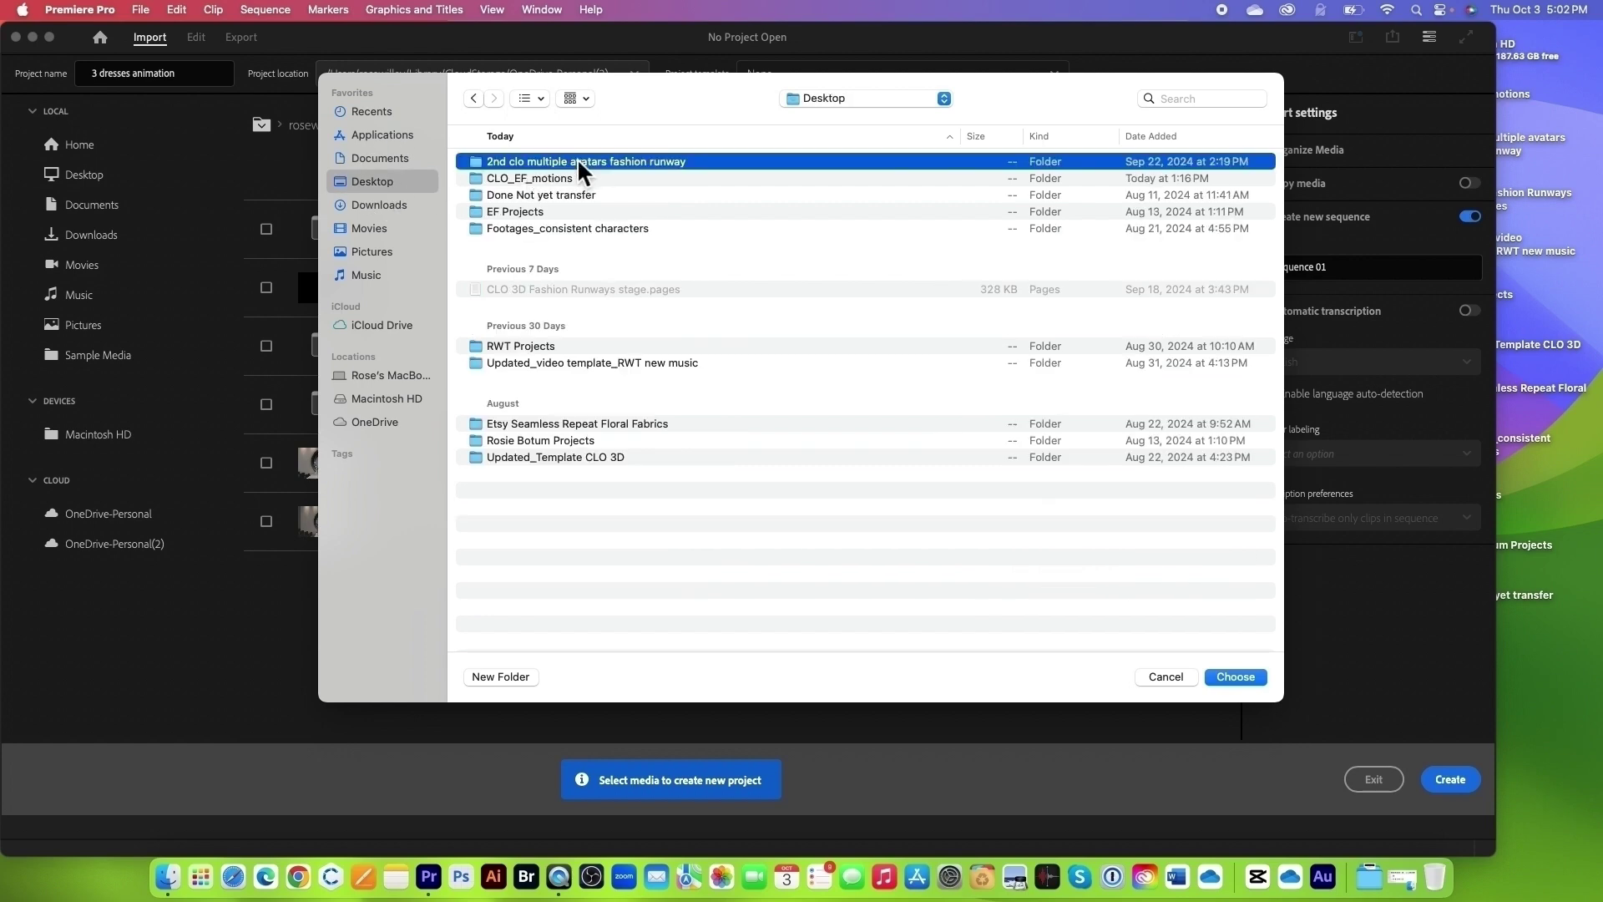
left_click(1236, 678)
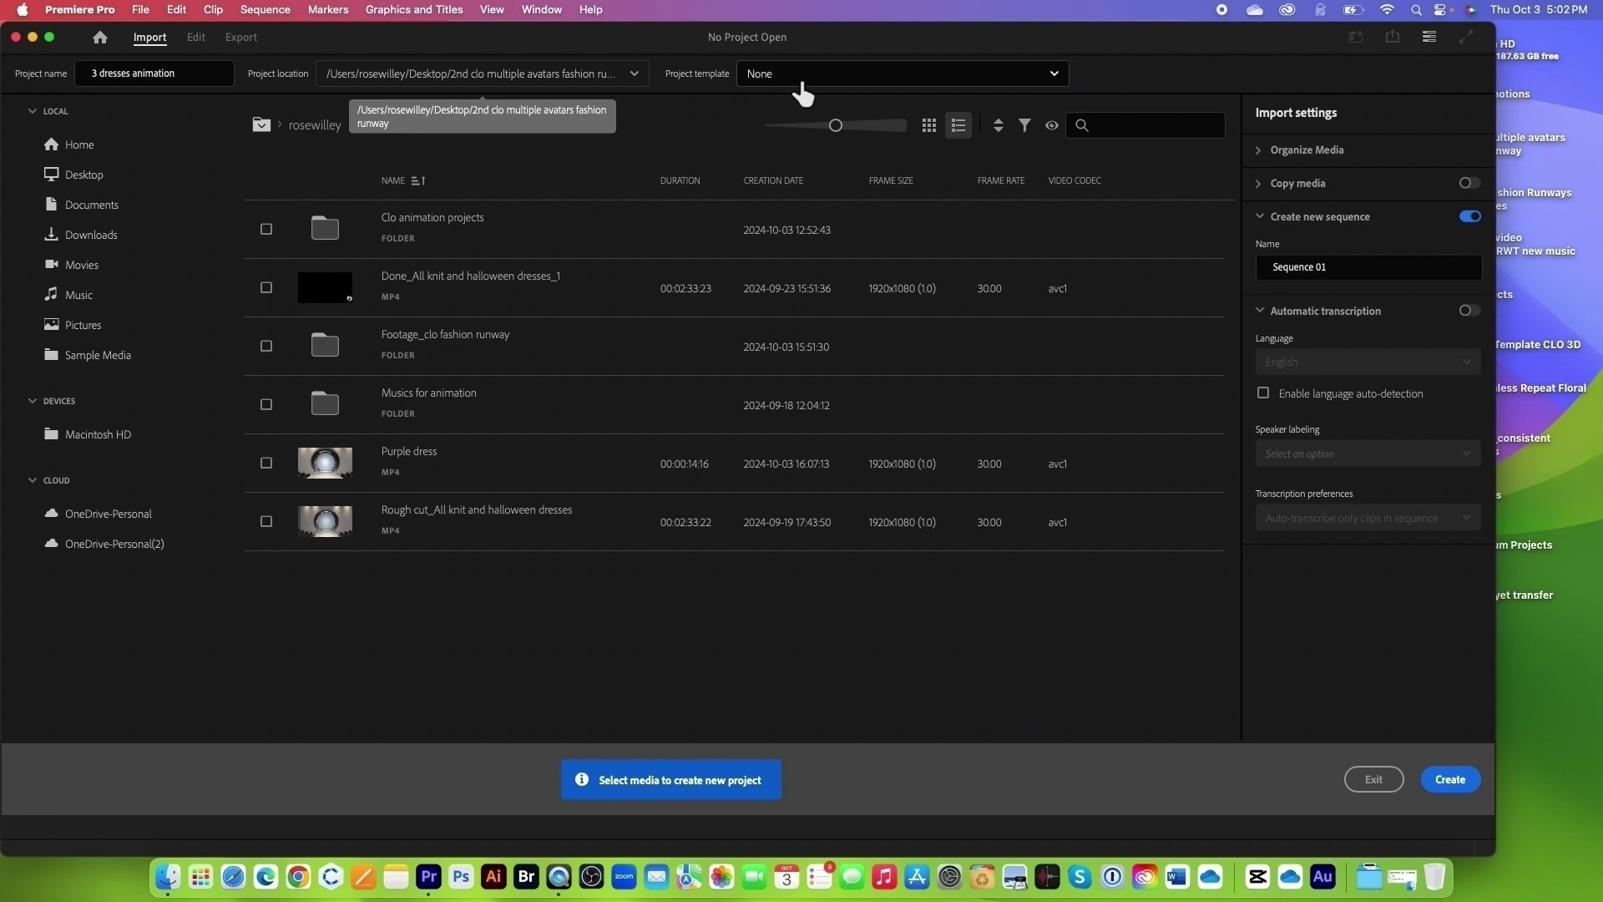
Step: Create the project from the runway folder's media, excluding Clo animation projects, Done_All knit and halloween dresses_1, and Rough cut_All knit and halloween dresses
left_click(107, 178)
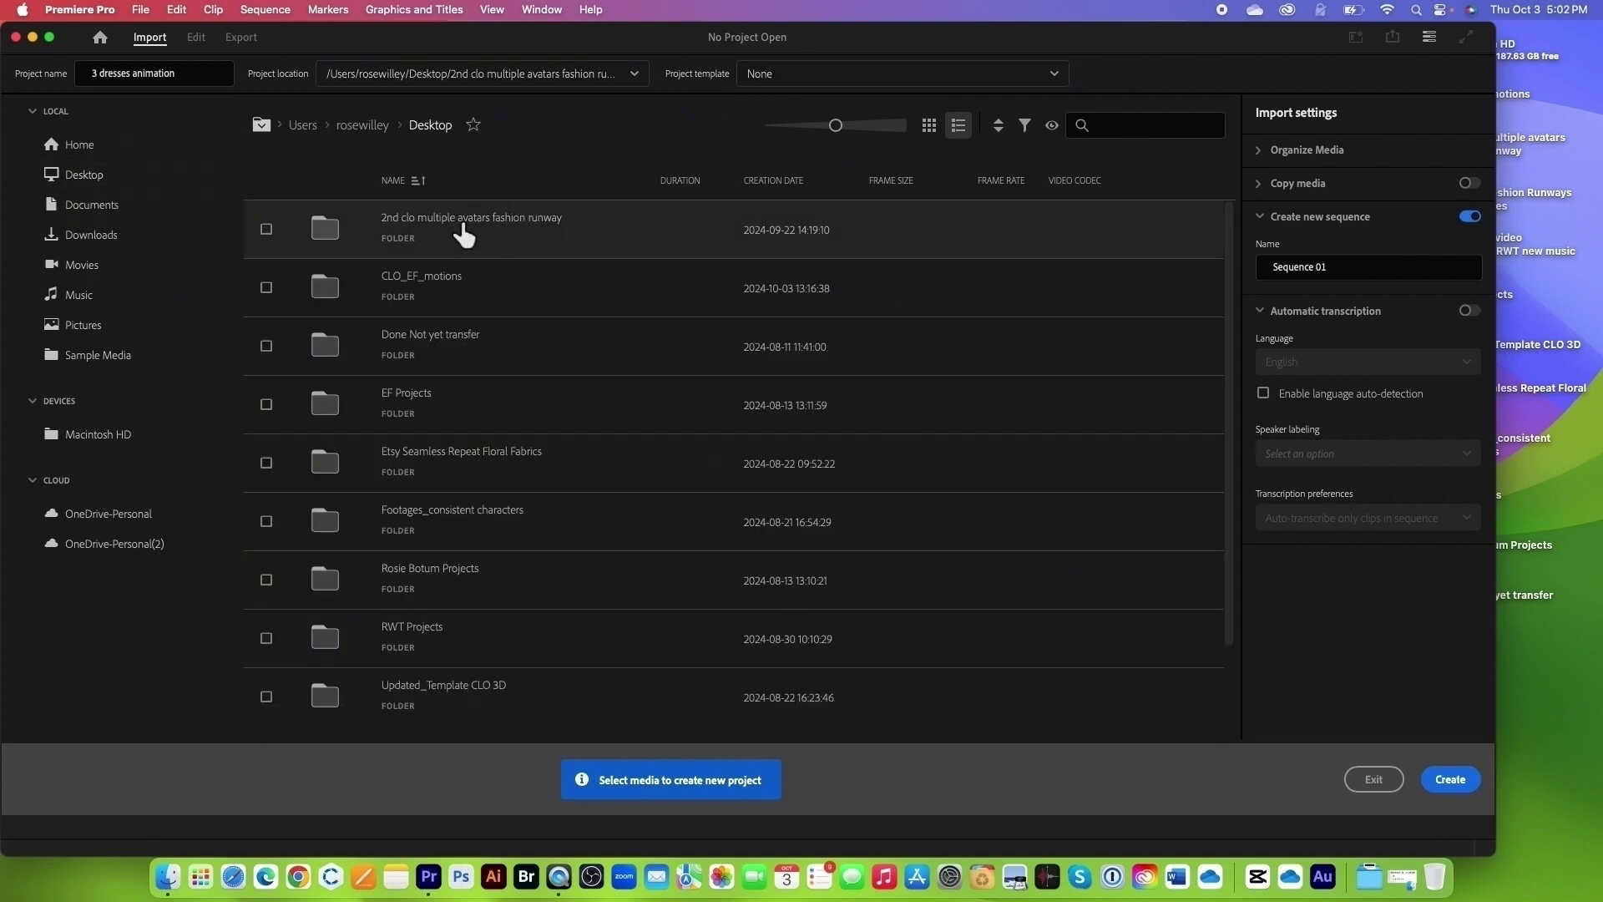
double_click(506, 234)
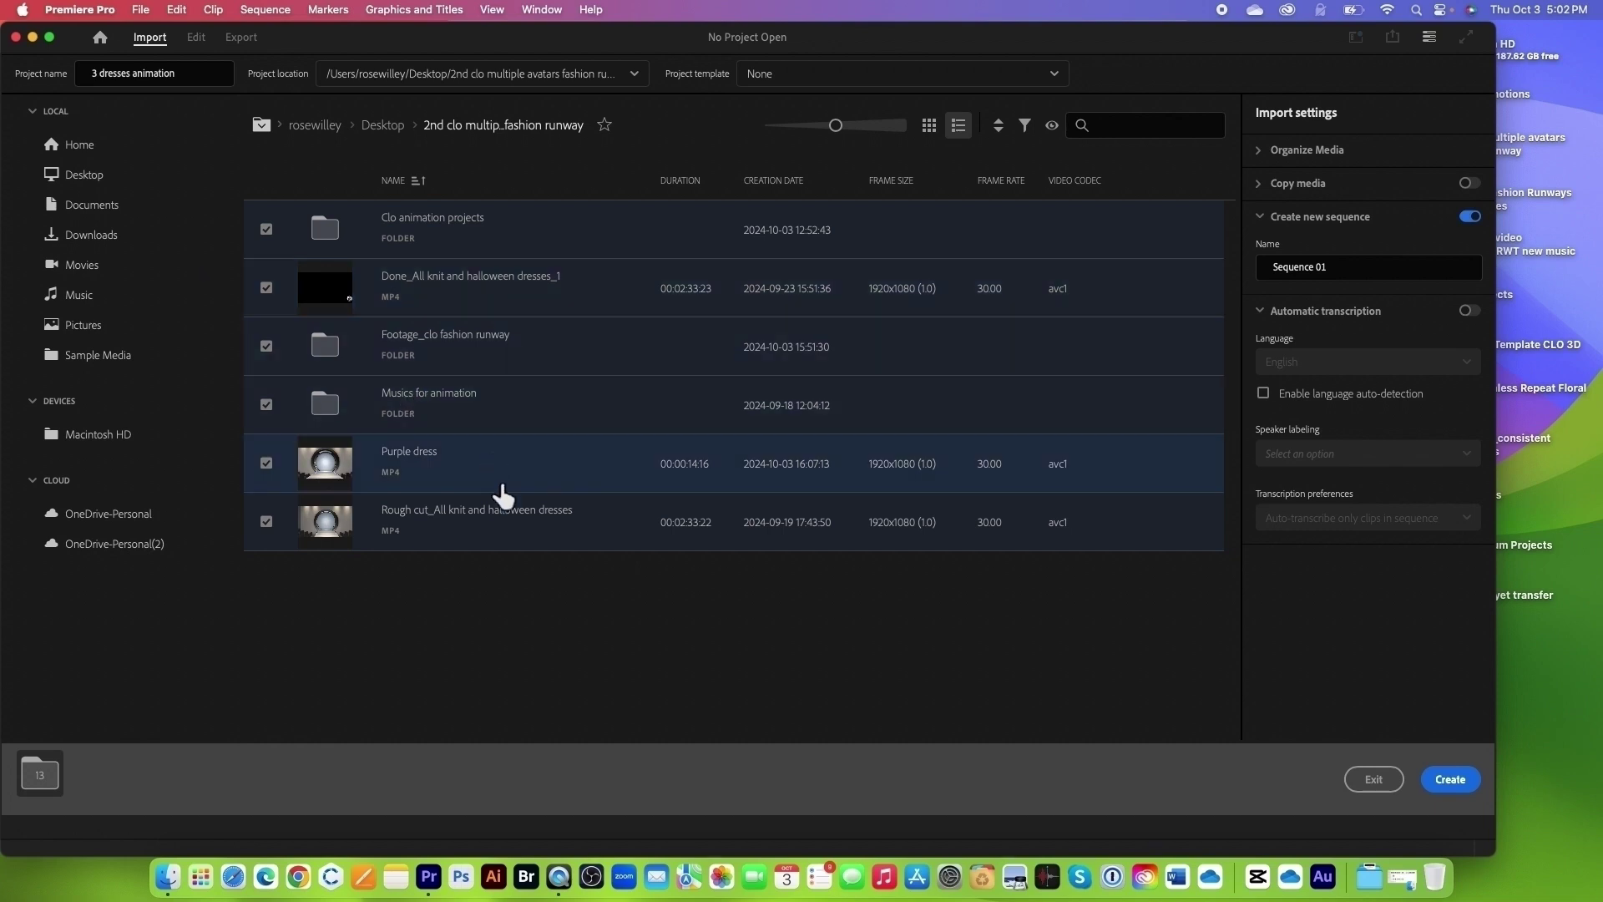
left_click(266, 521)
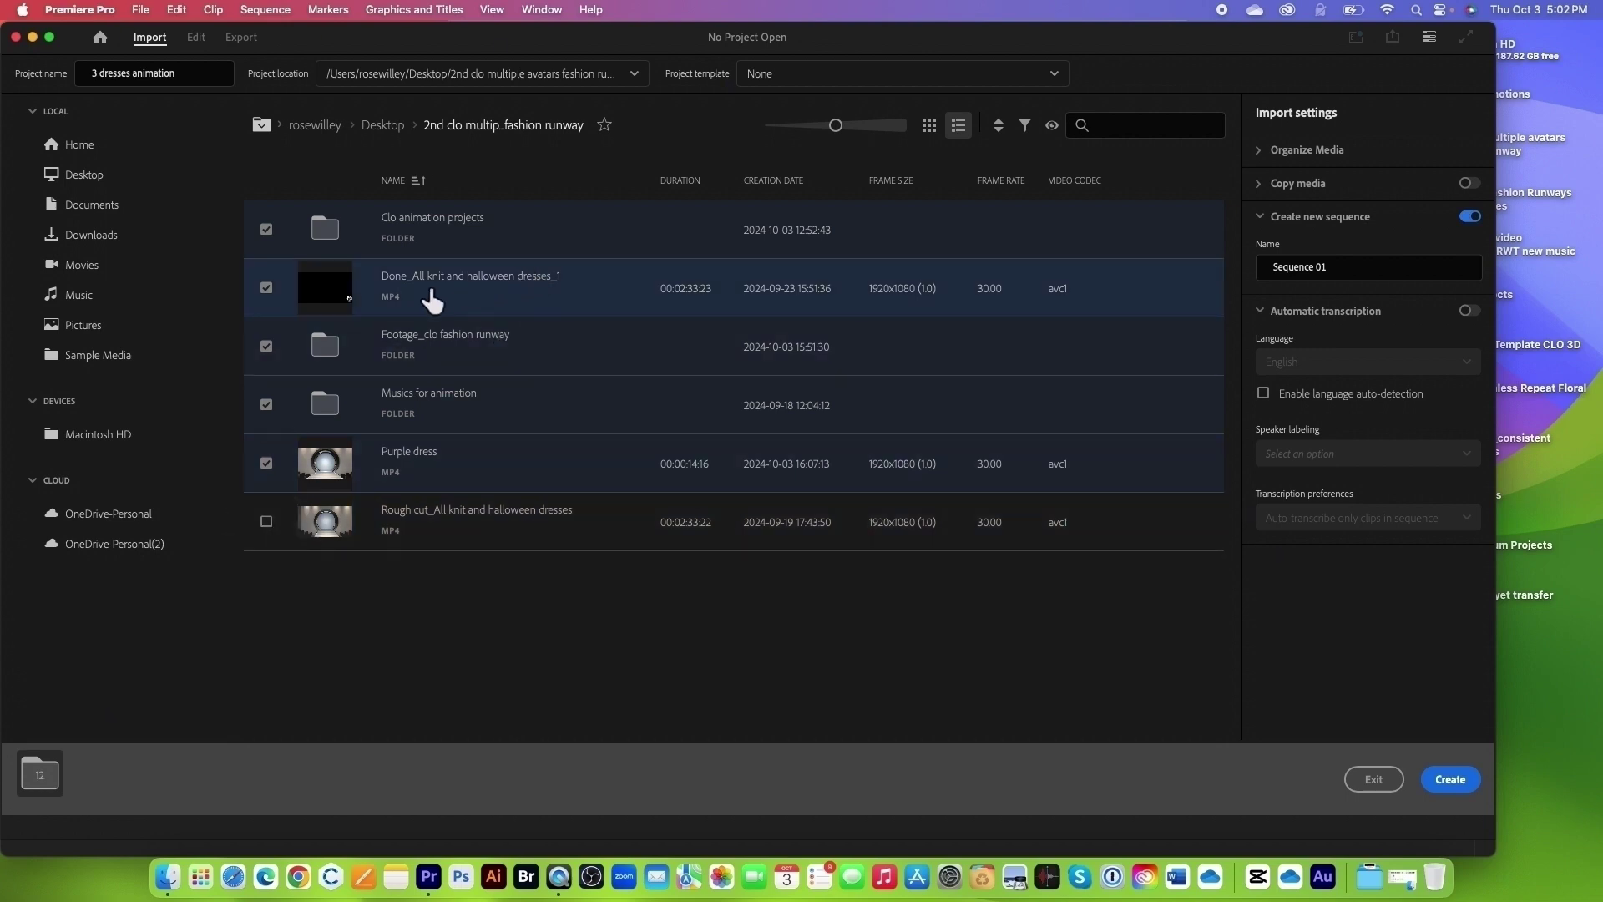
left_click(266, 288)
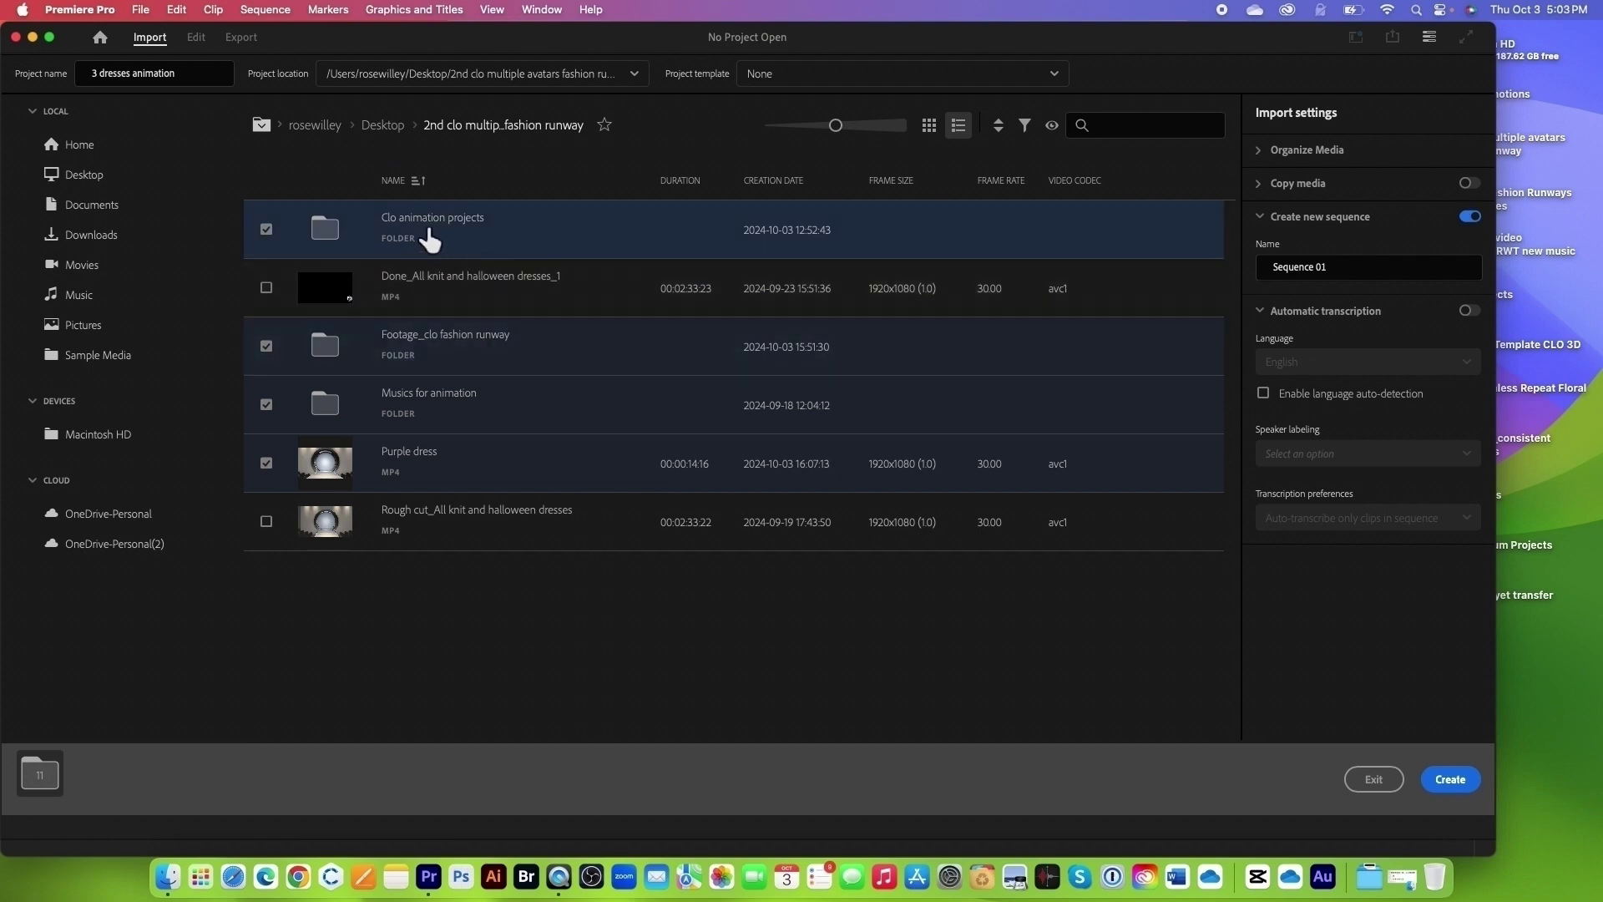
left_click(266, 229)
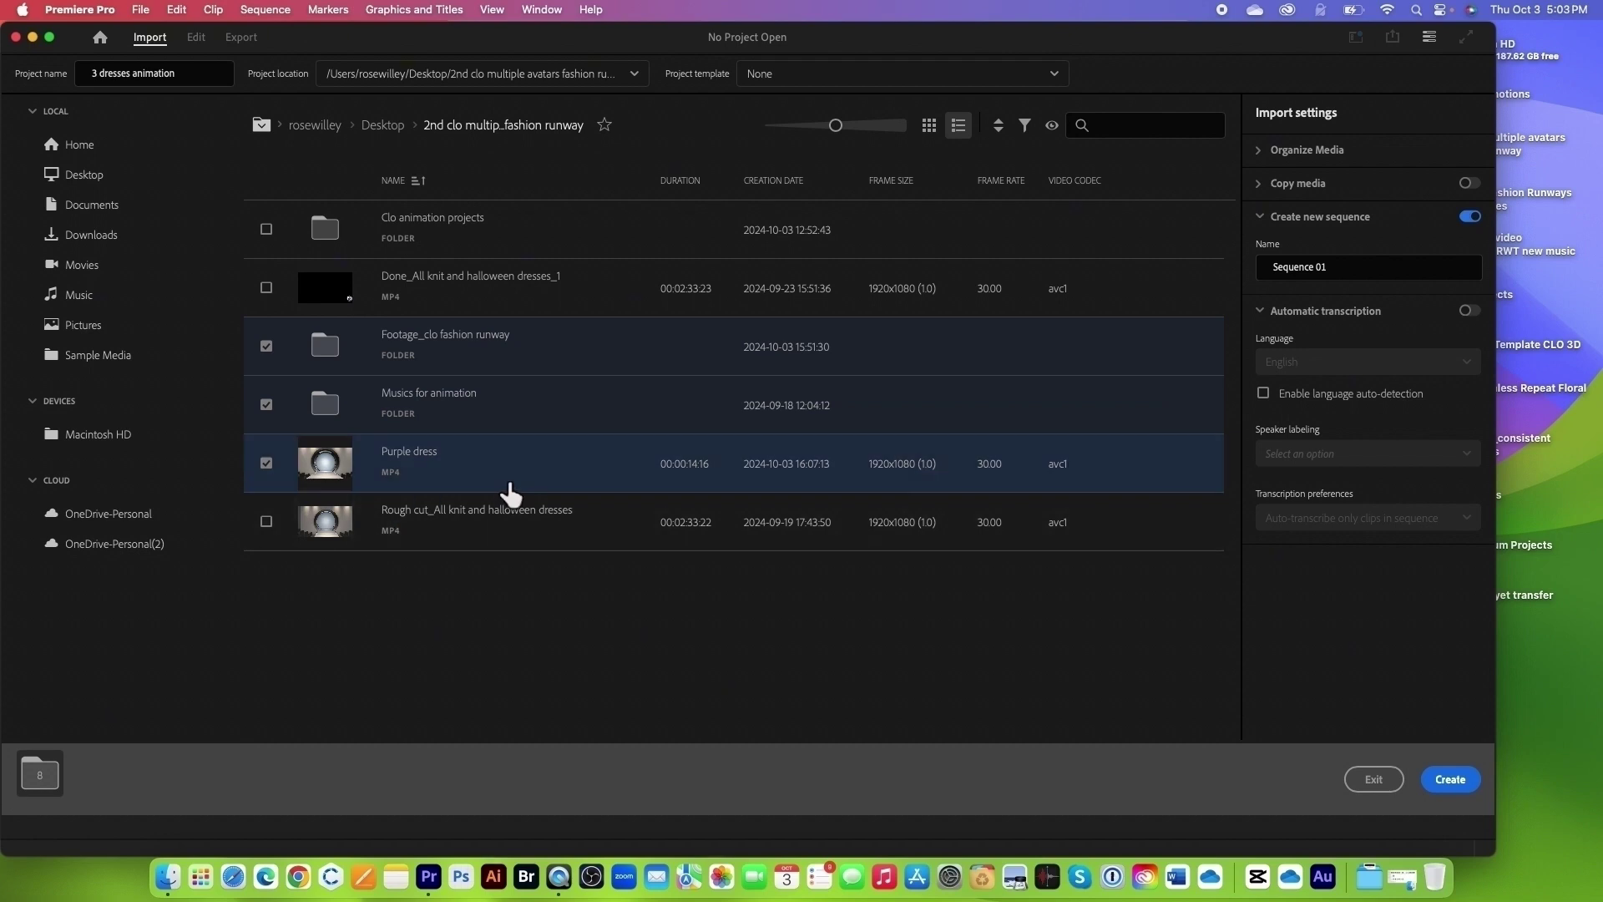
left_click(1458, 792)
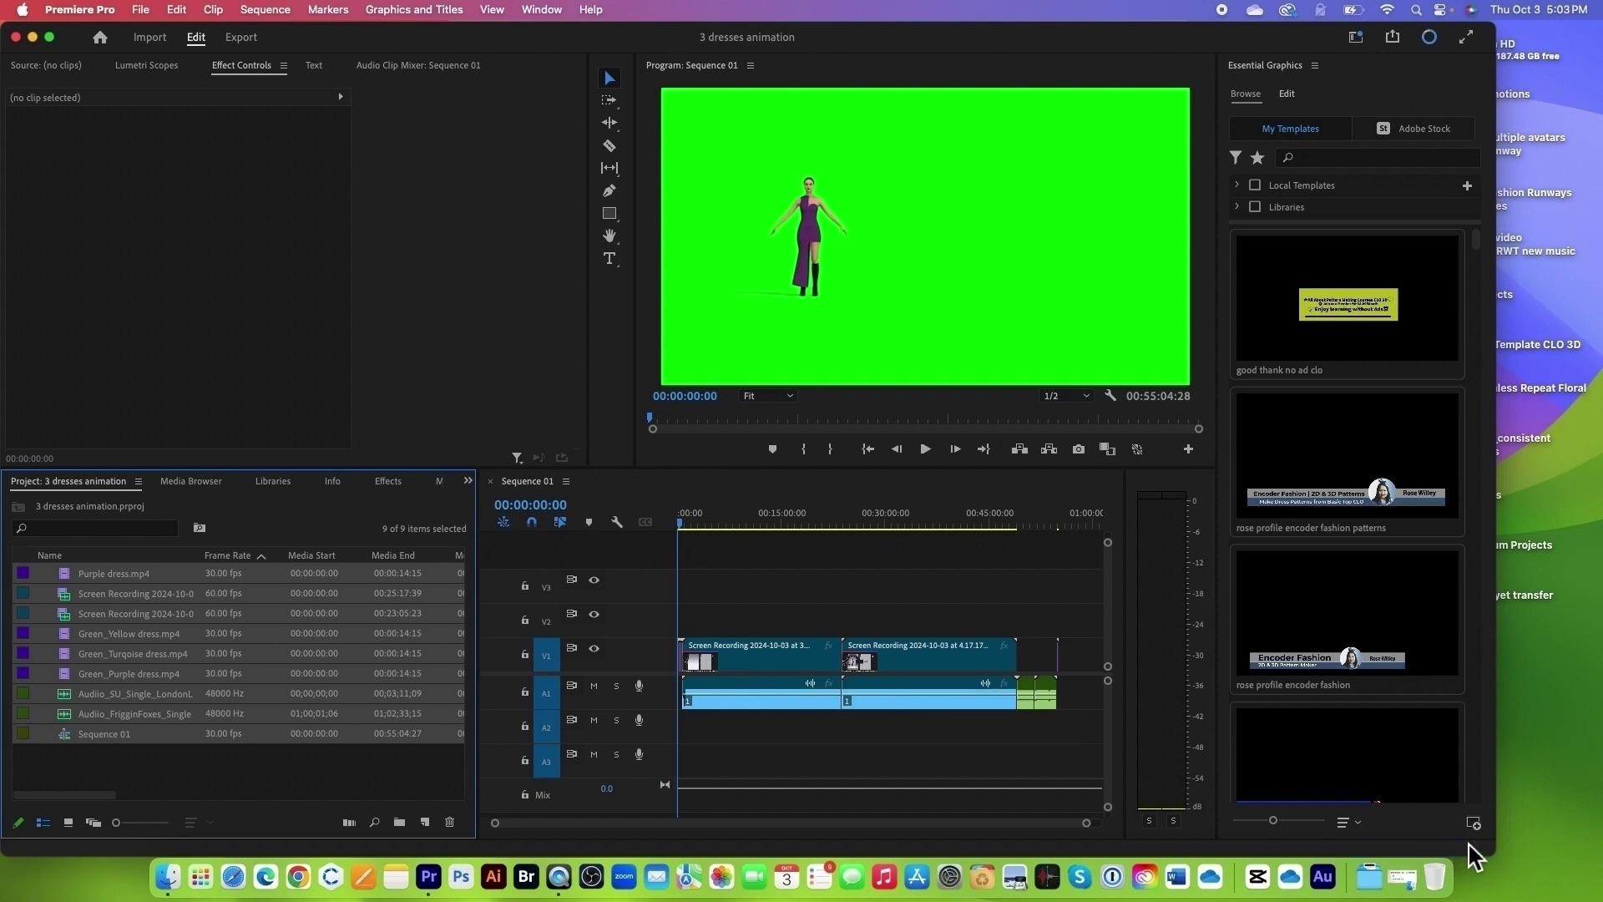
Step: Reposition the editing window on the desktop and clear the selection of all imported media in the project
left_click_drag(907, 41, 952, 30)
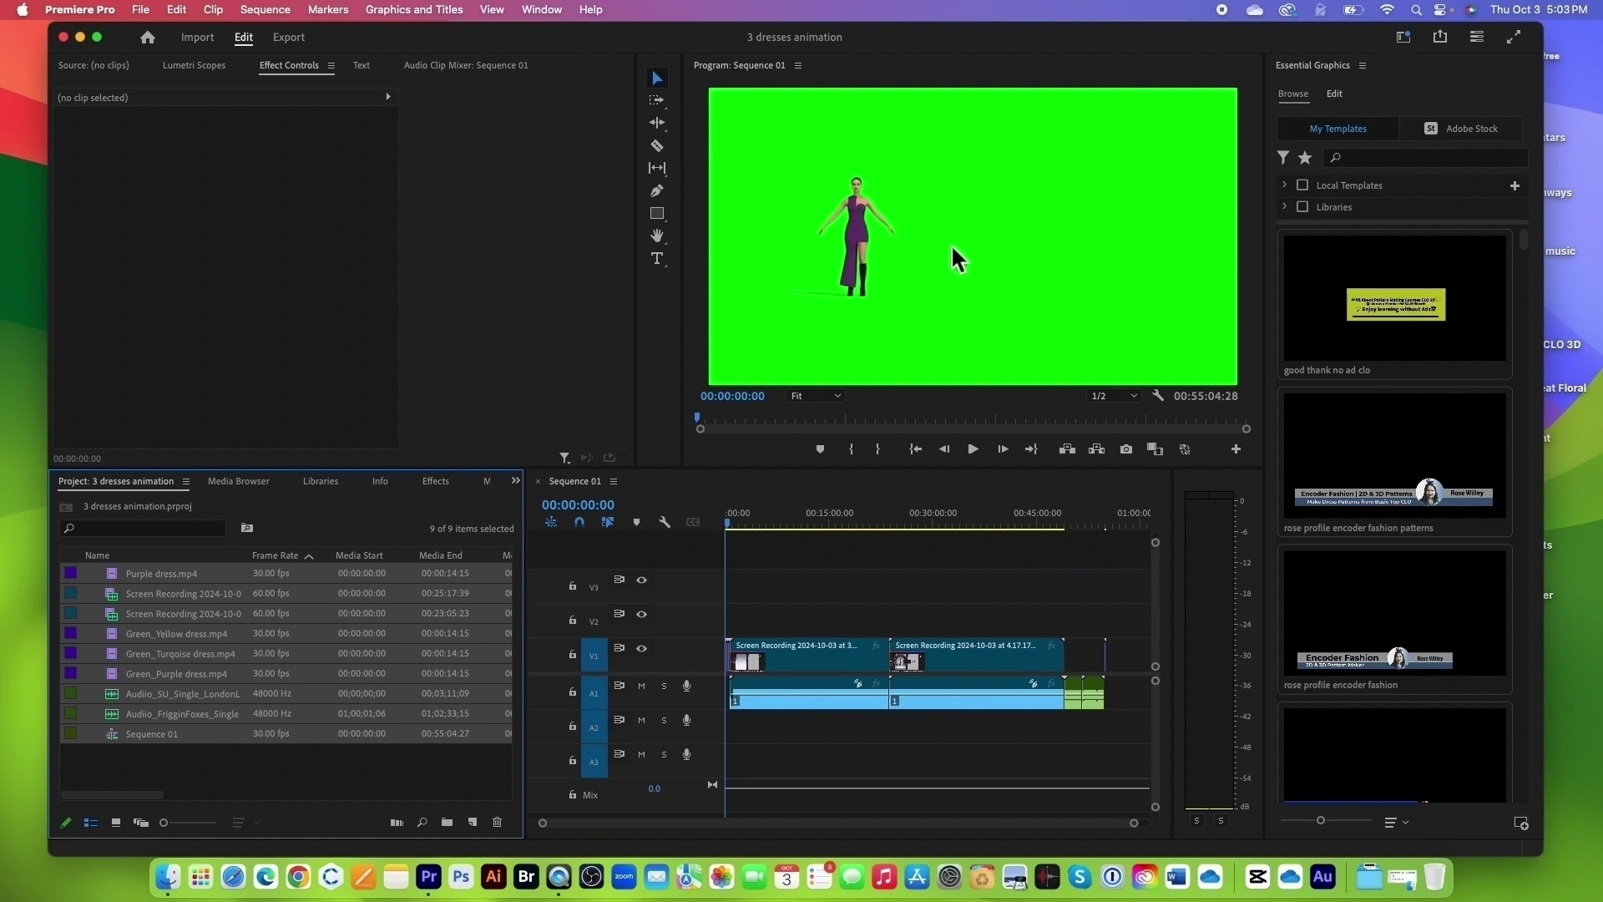
left_click(487, 274)
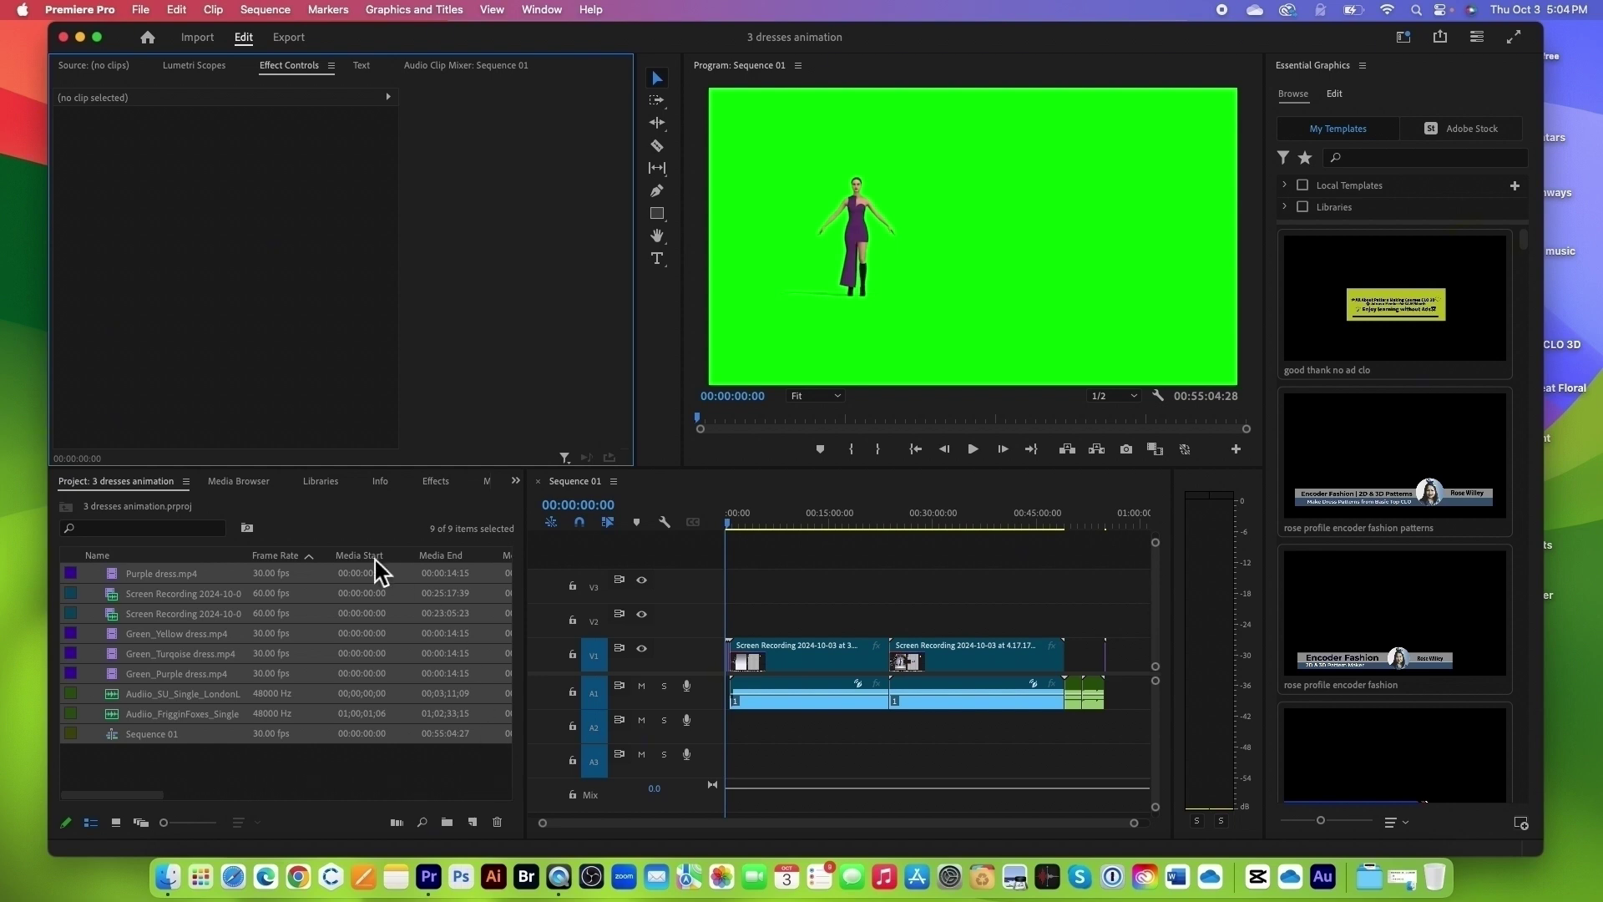
left_click(384, 783)
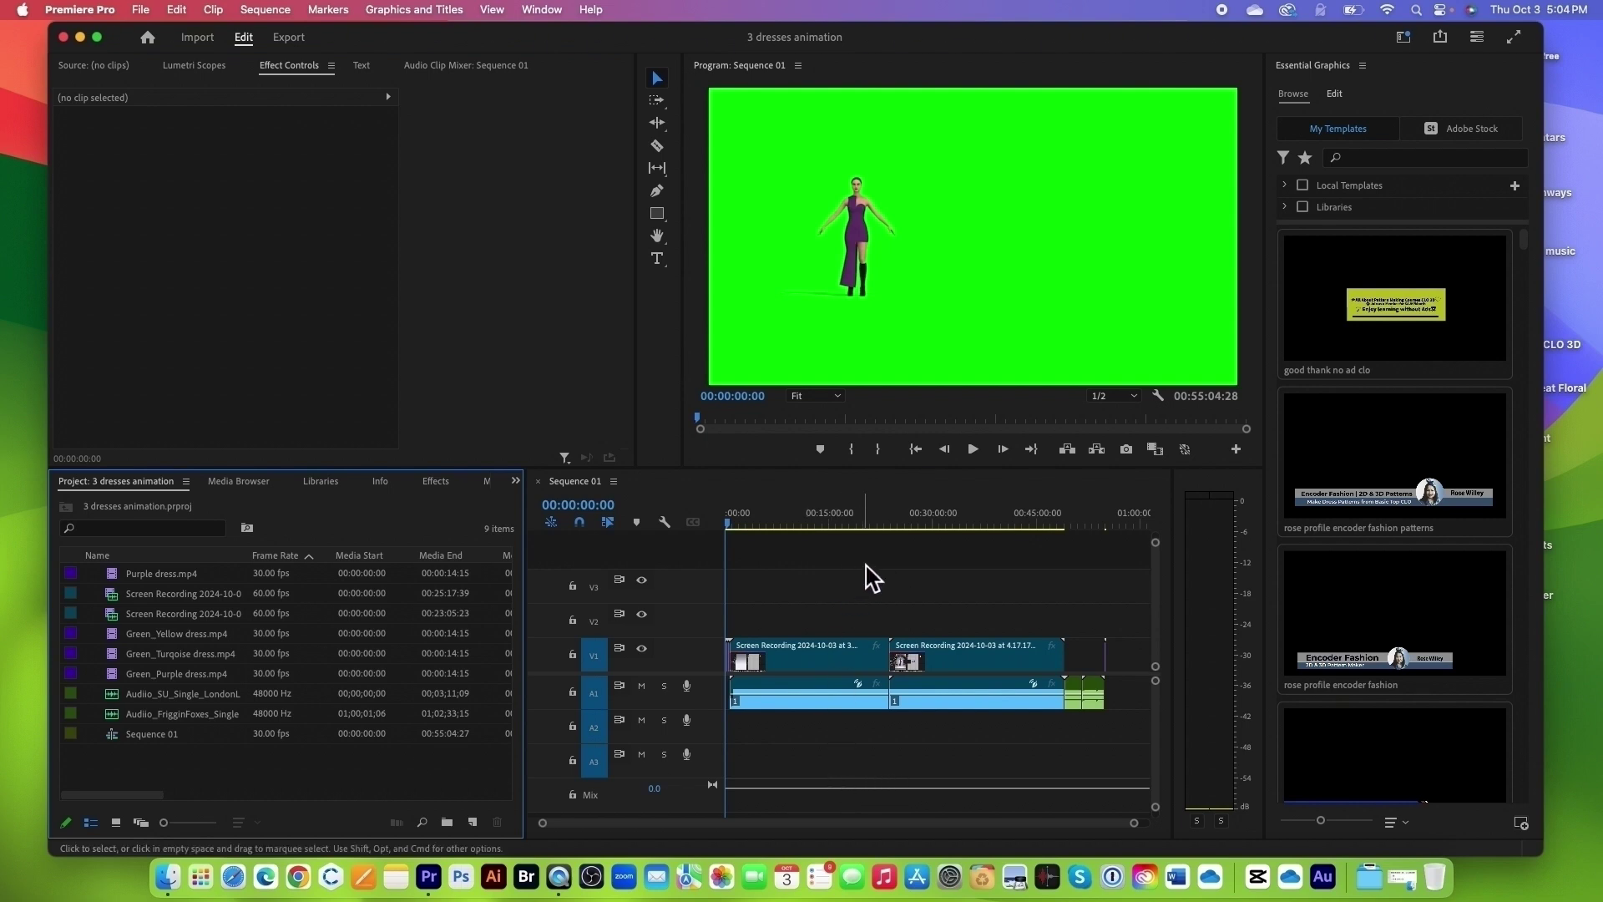
left_click(823, 572)
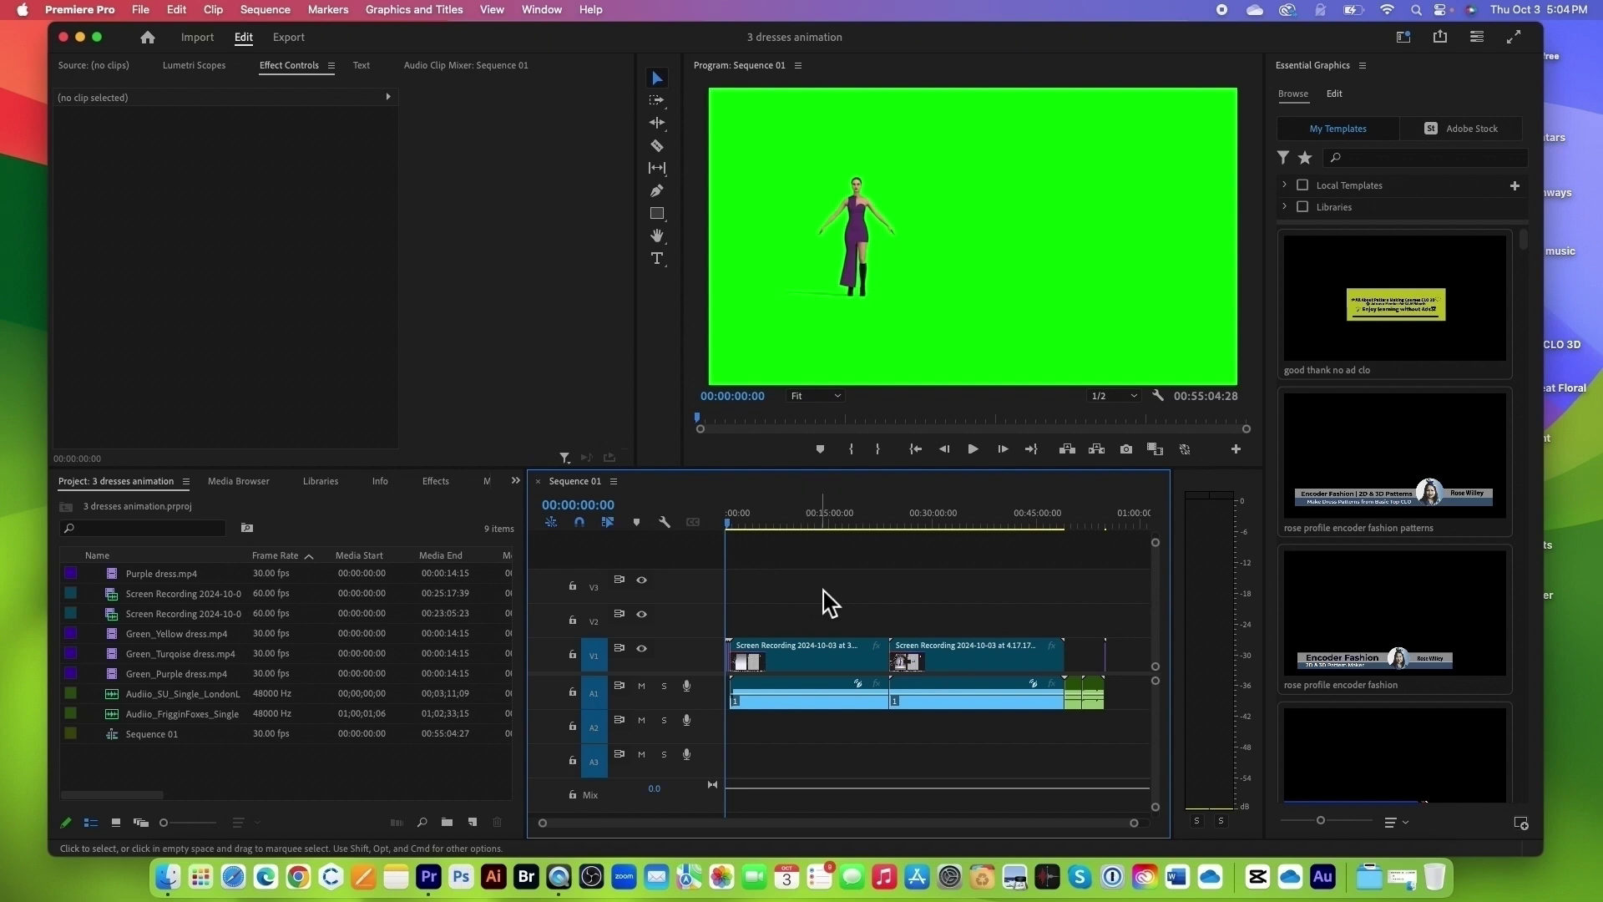
Step: Delete the two Screen Recording clips with their audio from Sequence 01
key("super+z")
key("super+z")
key("super+z")
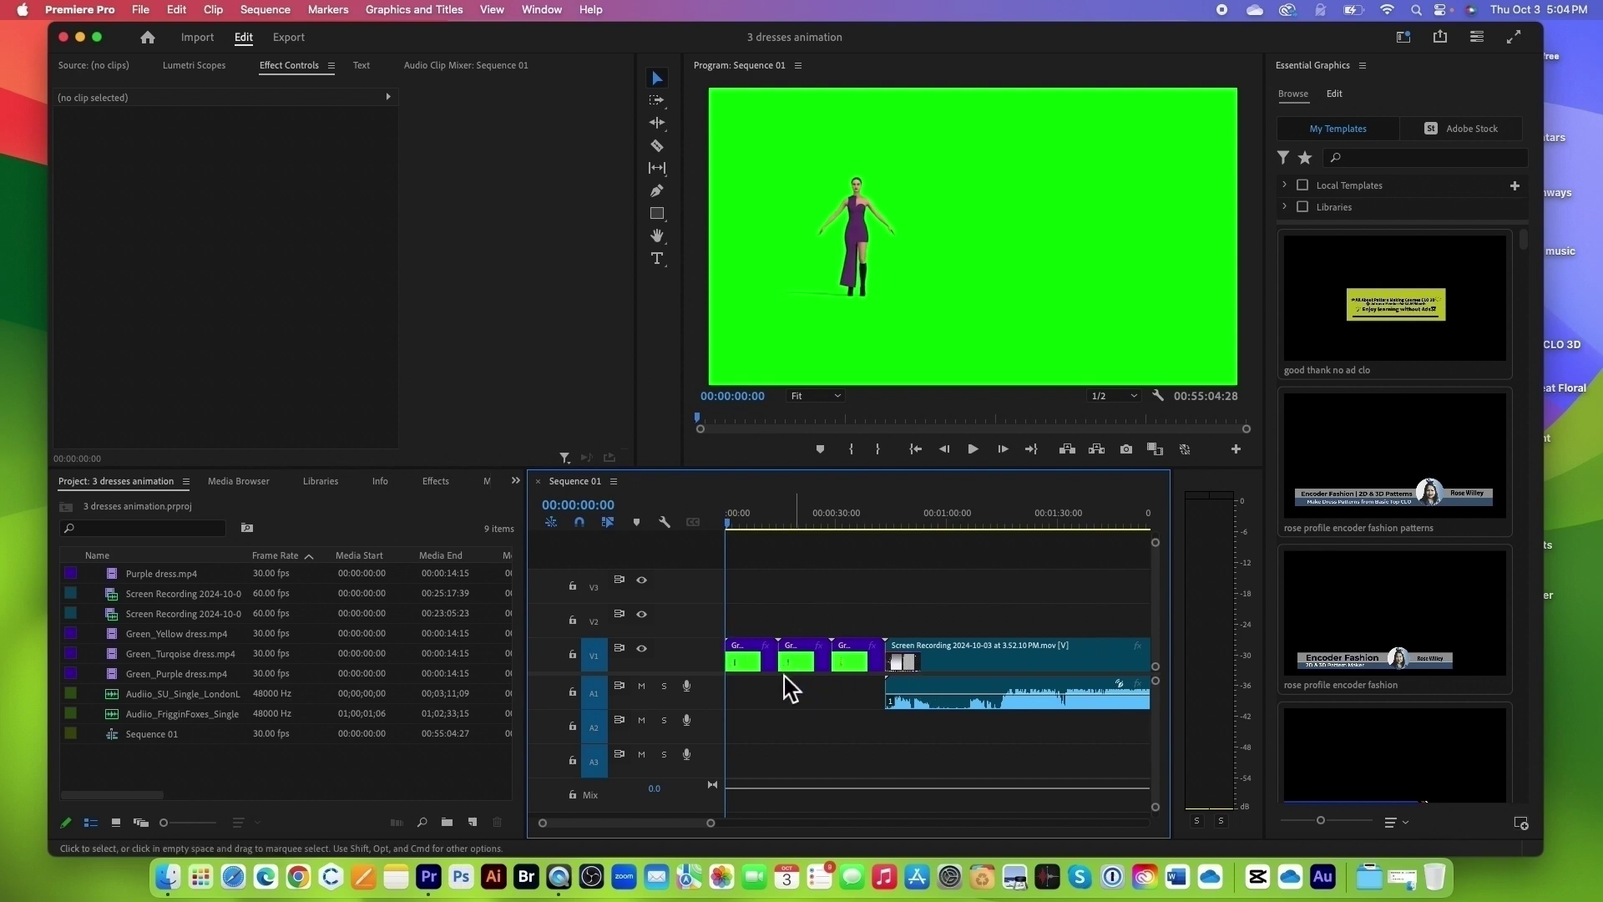
left_click(742, 522)
left_click_drag(745, 526, 950, 530)
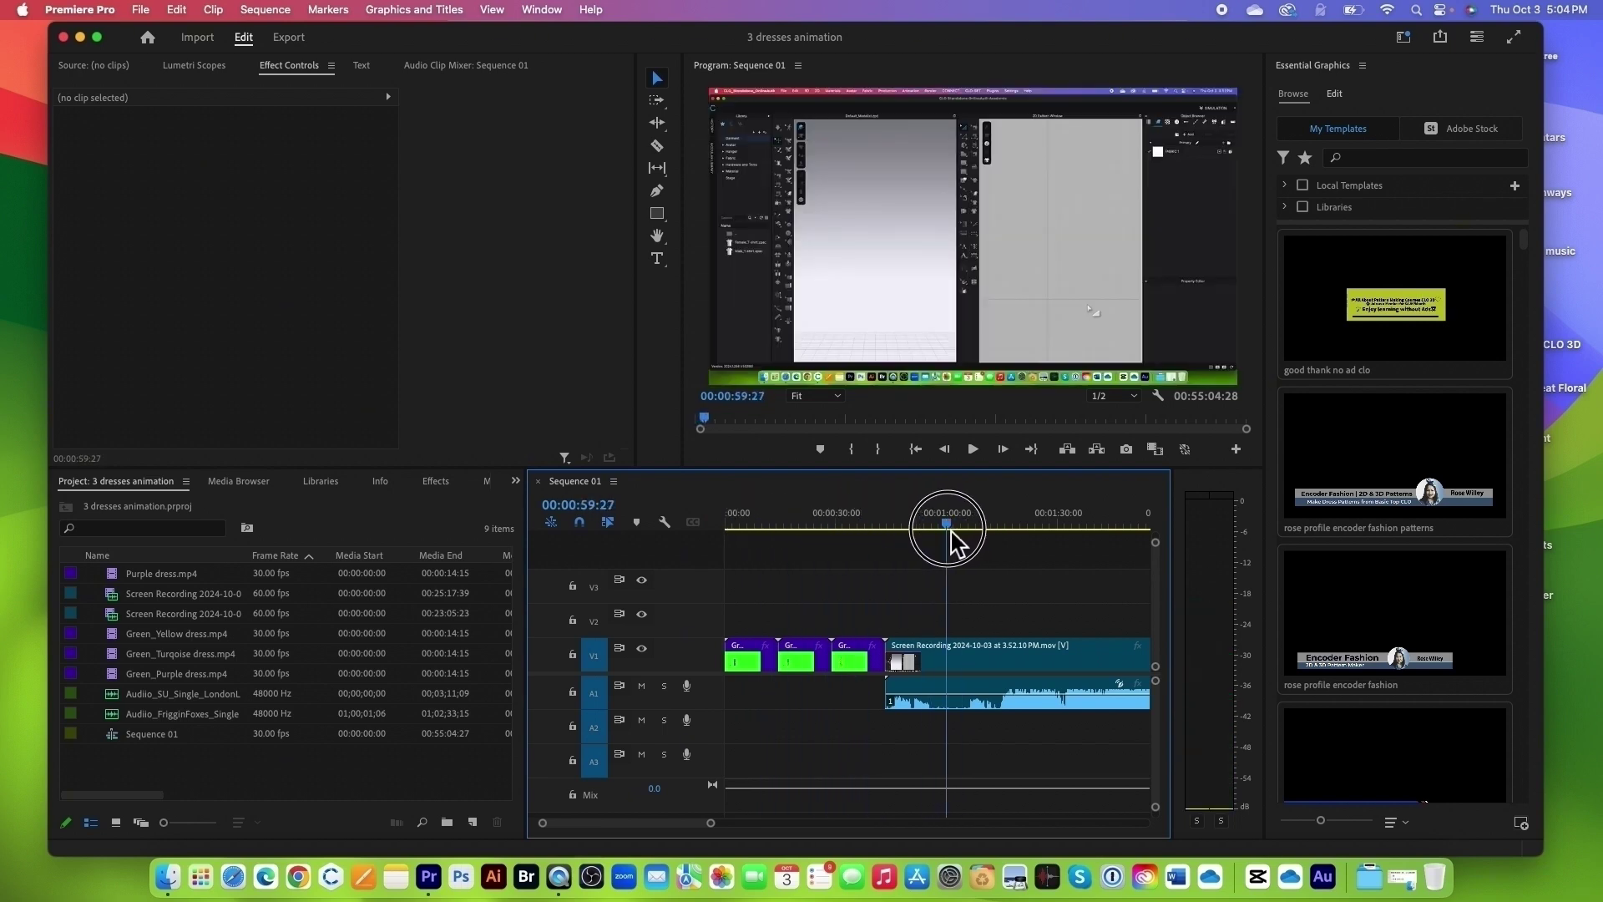
left_click_drag(713, 824, 1169, 825)
left_click(840, 660)
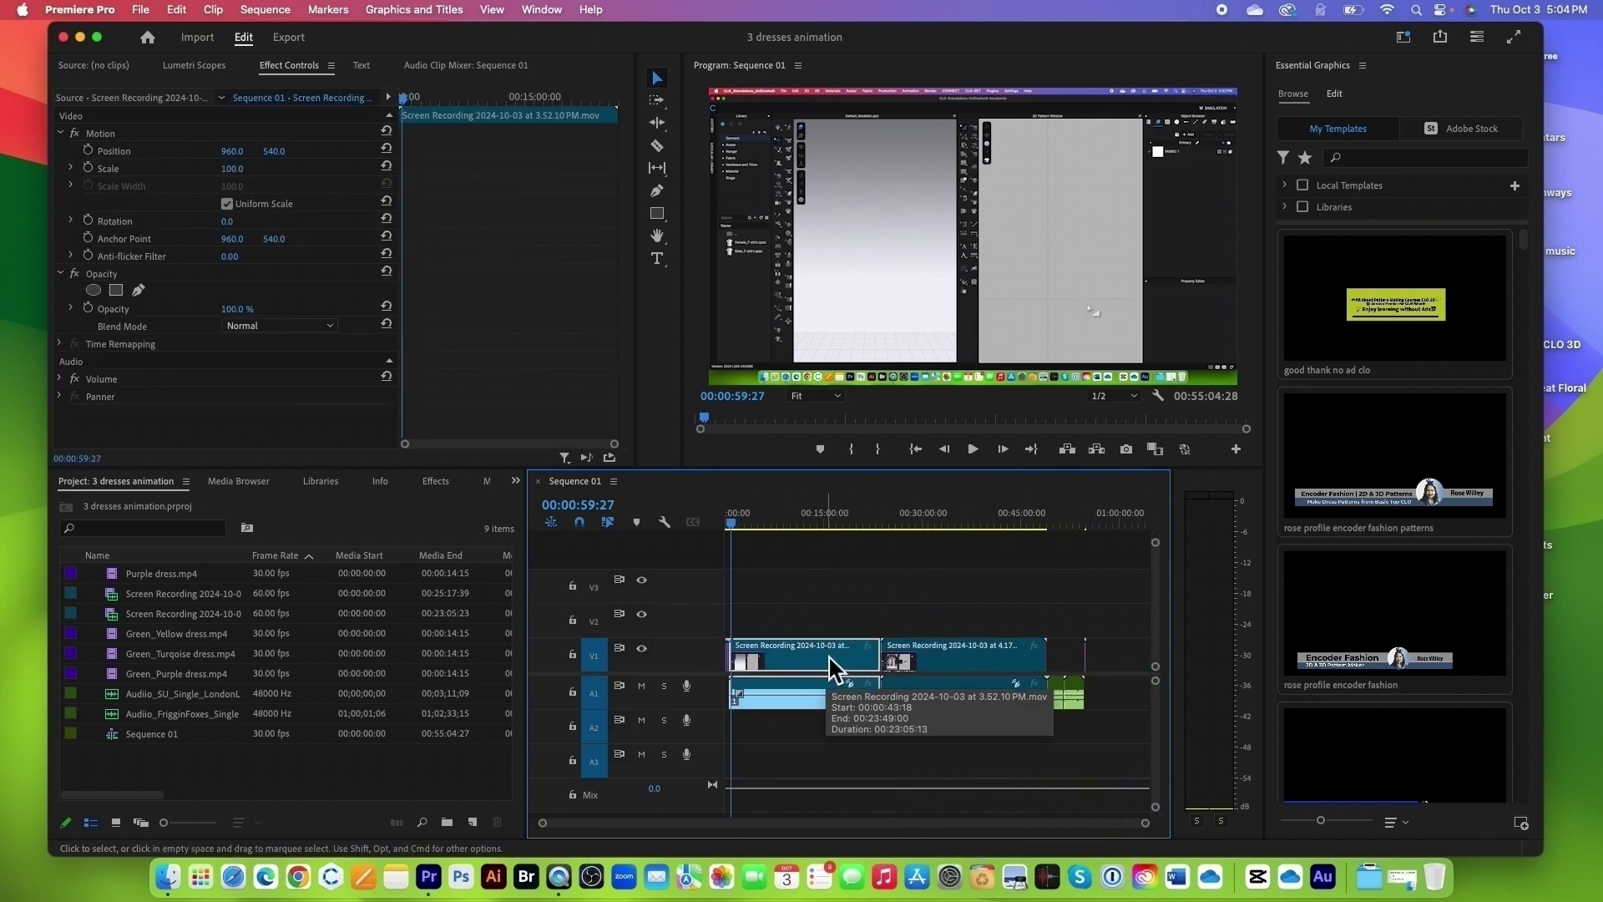
key("Delete")
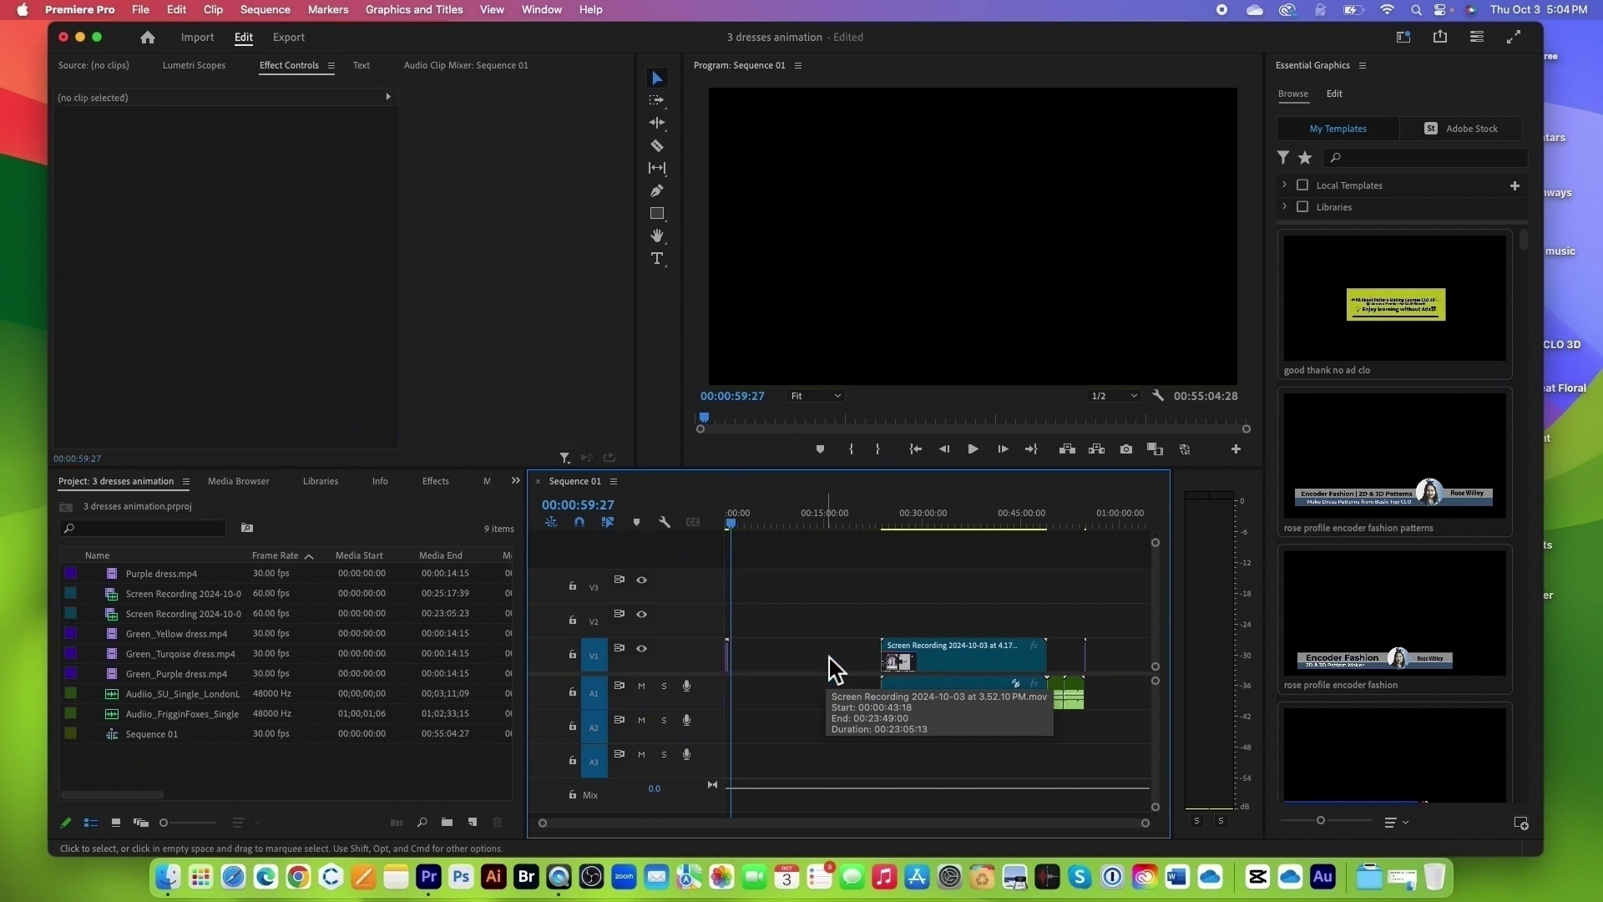
key("Delete")
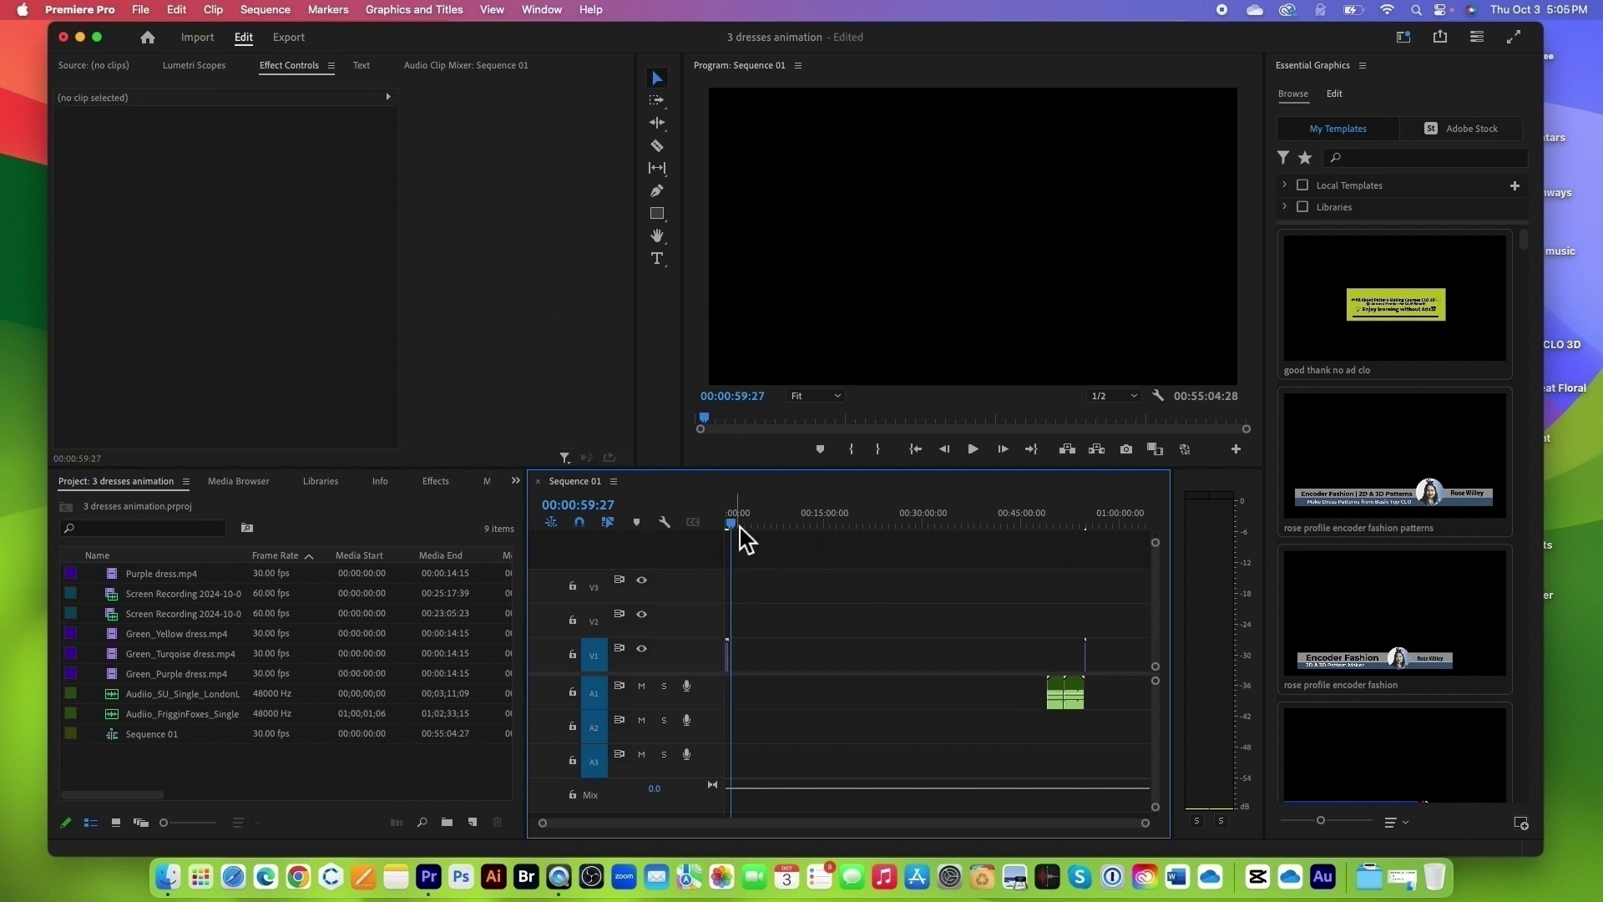
Step: Move both music clips together to the start of the sequence, beneath the dress clips
left_click_drag(738, 527, 1056, 537)
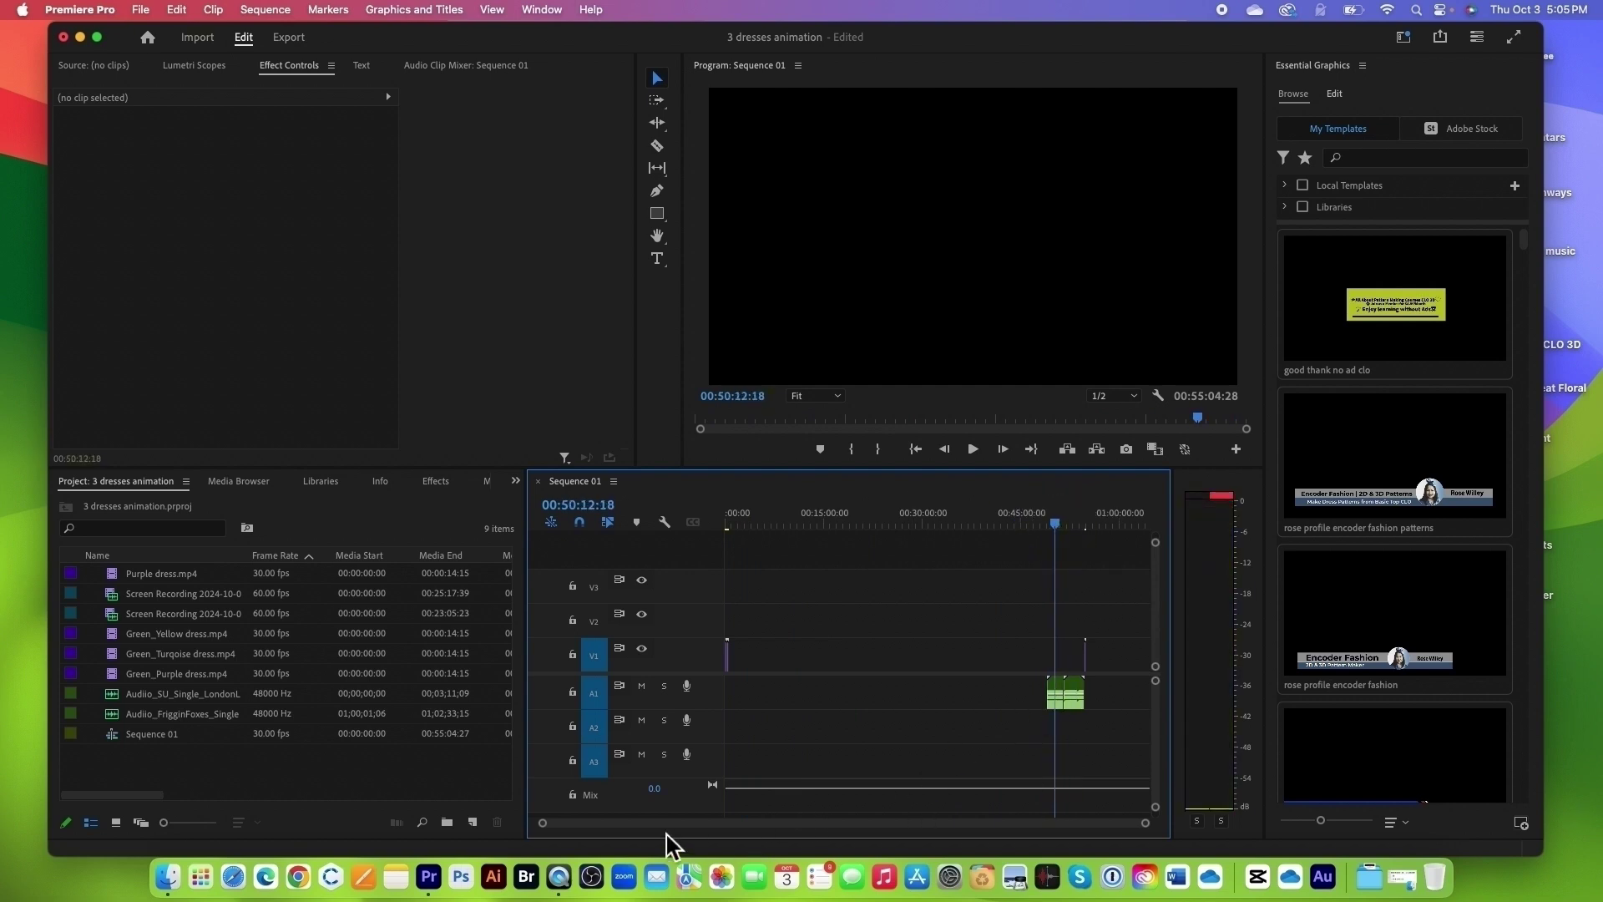
left_click_drag(1078, 614, 825, 683)
left_click_drag(1059, 526, 788, 521)
key("=")
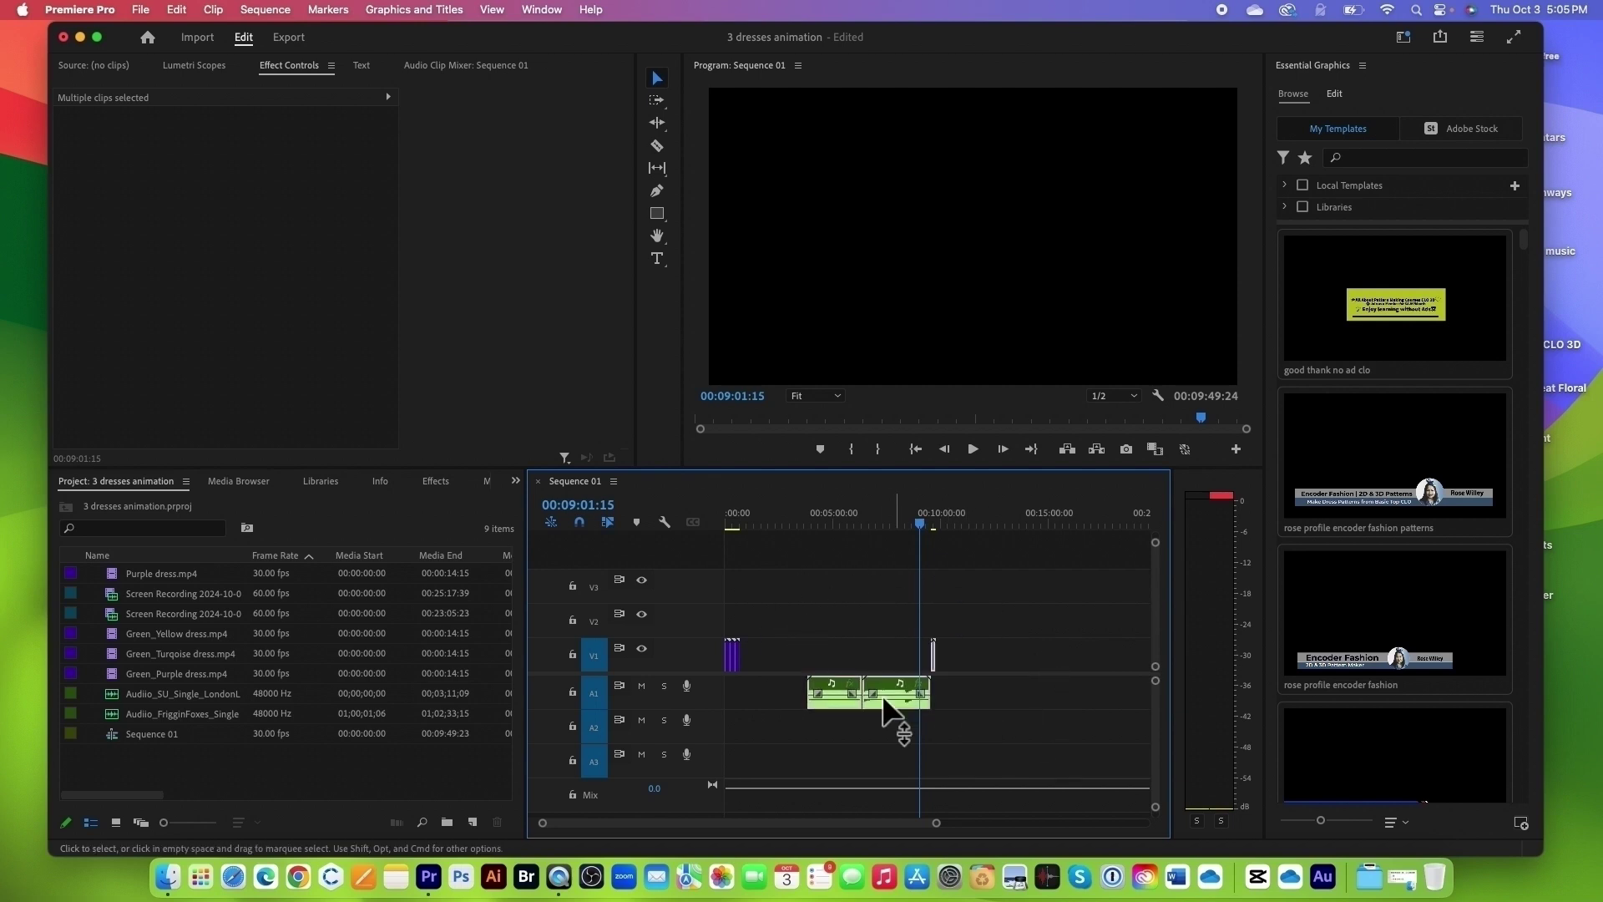
left_click_drag(839, 709, 748, 712)
Step: Move the Purple dress clip on V1 so it directly follows the Green_Yellow dress clip
left_click_drag(921, 524, 759, 527)
left_click_drag(850, 656, 767, 653)
left_click_drag(768, 526, 741, 526)
key("=")
key("=")
key("=")
key("=")
key("=")
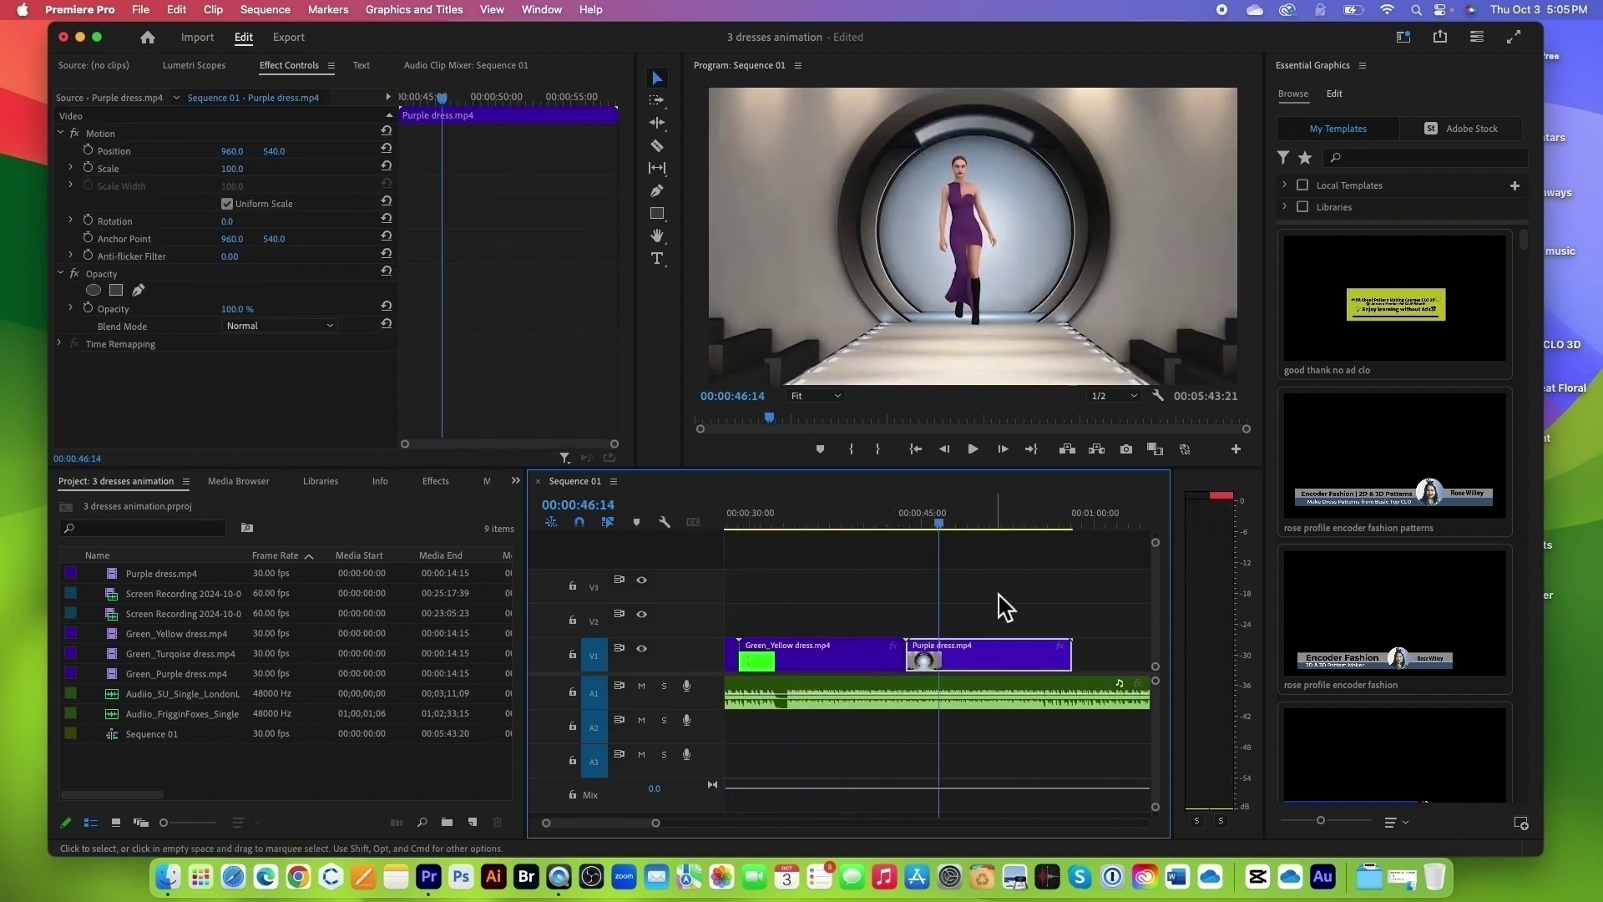
Step: Scrub through the dress clips and park the playhead at 00:00:44:21 on the Purple dress clip's empty-stage frame
key("minus")
key("minus")
key("minus")
left_click(881, 520)
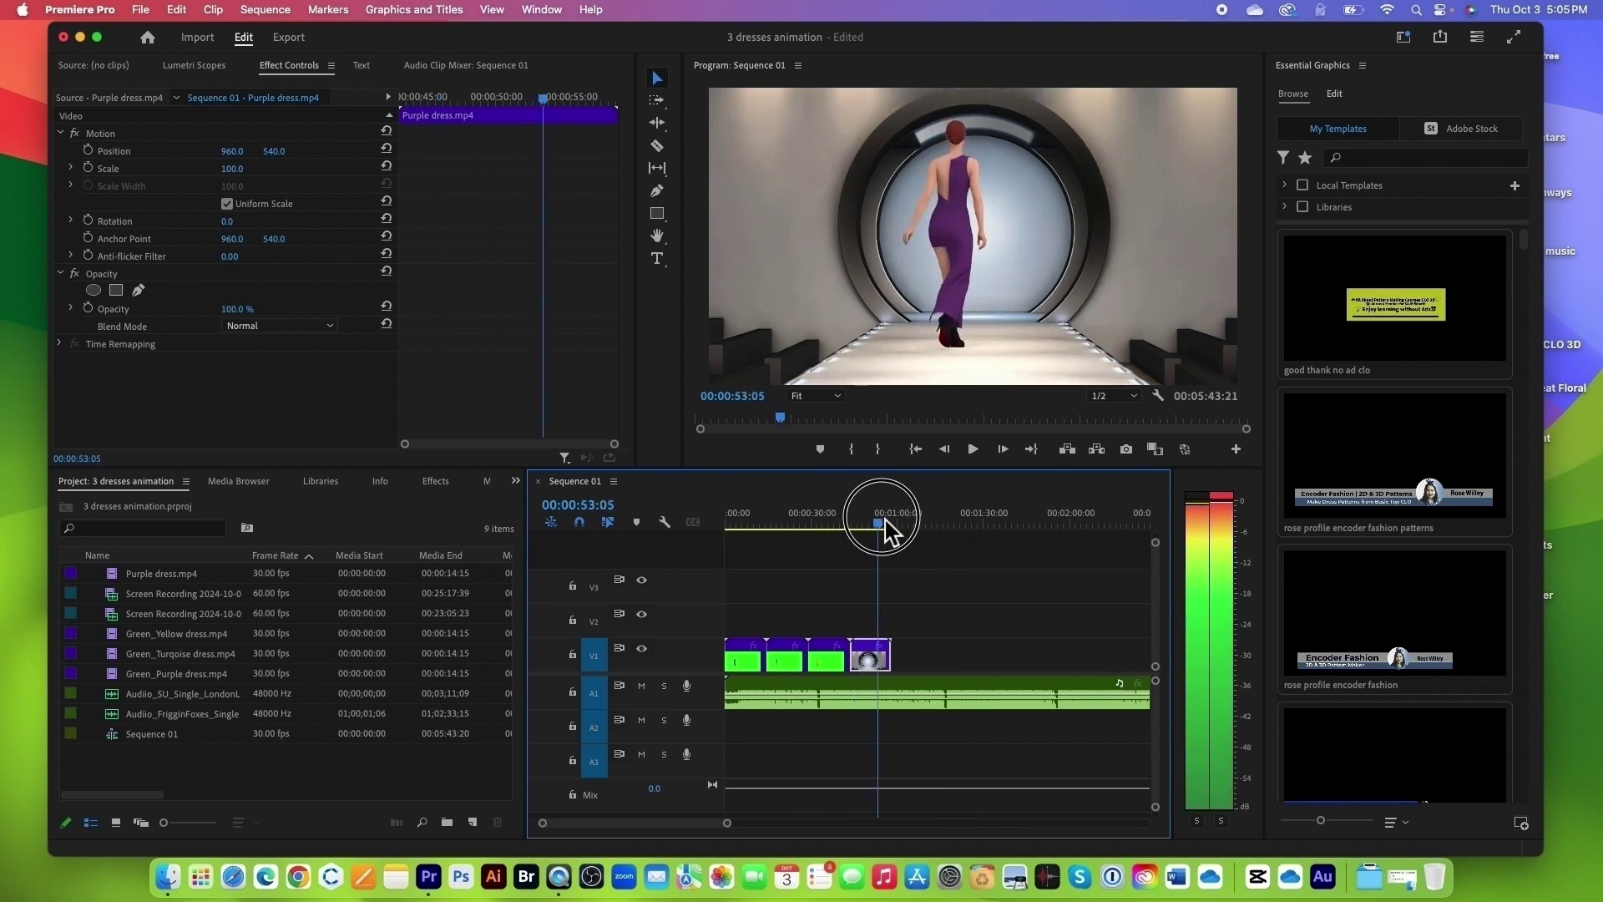
left_click_drag(886, 526, 745, 528)
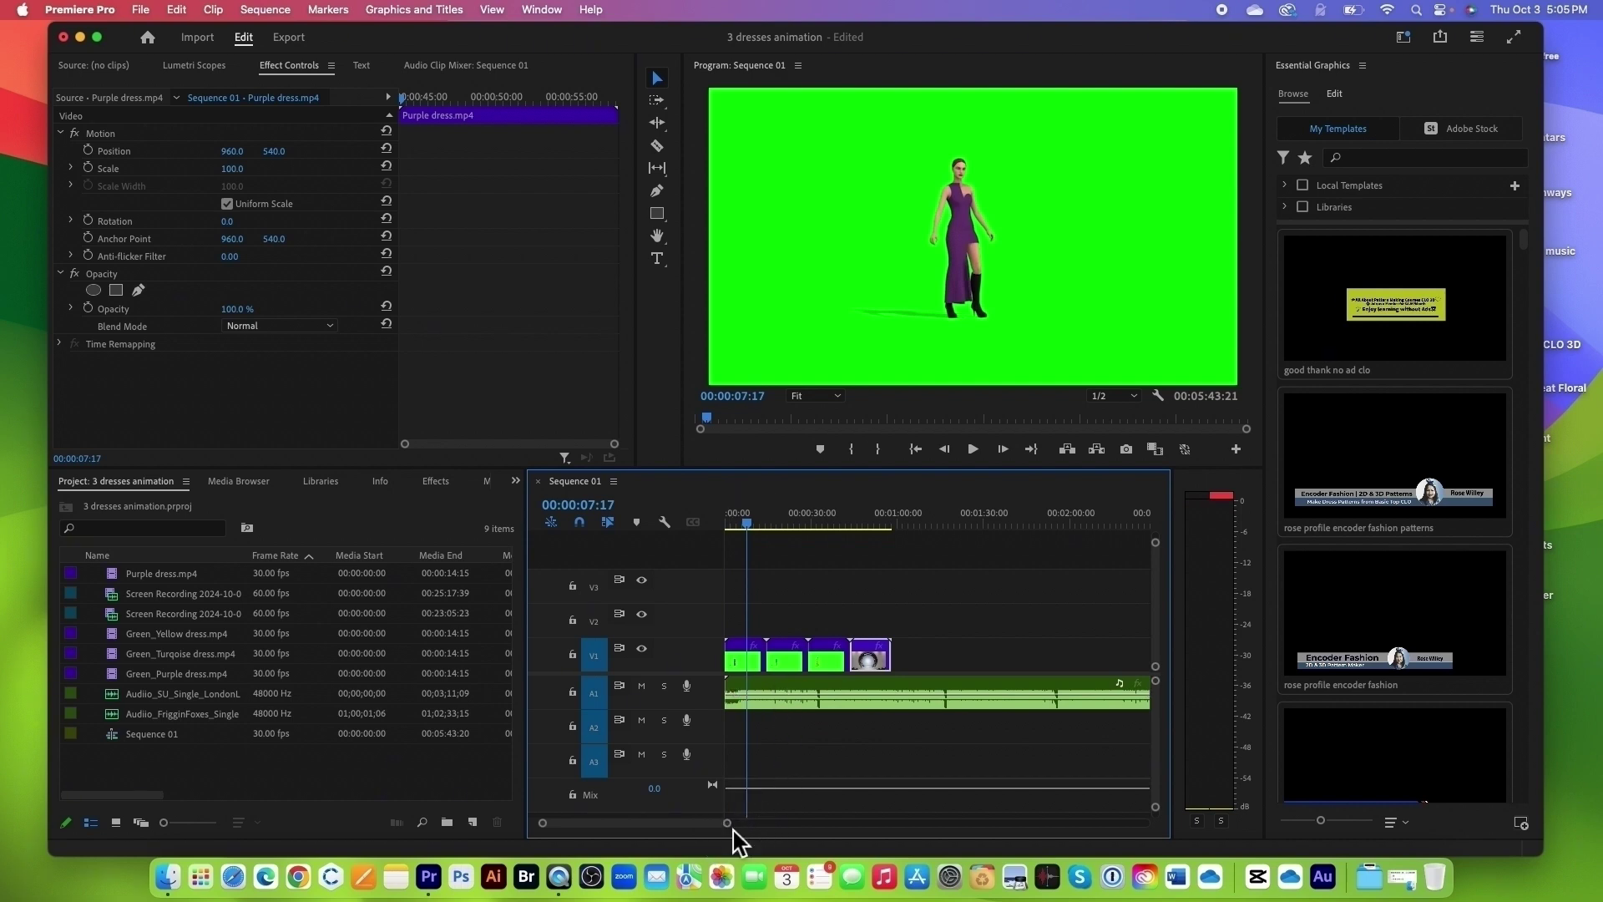
mouse_move(727, 823)
left_mouse_down()
mouse_move(780, 825)
mouse_move(703, 823)
left_mouse_up()
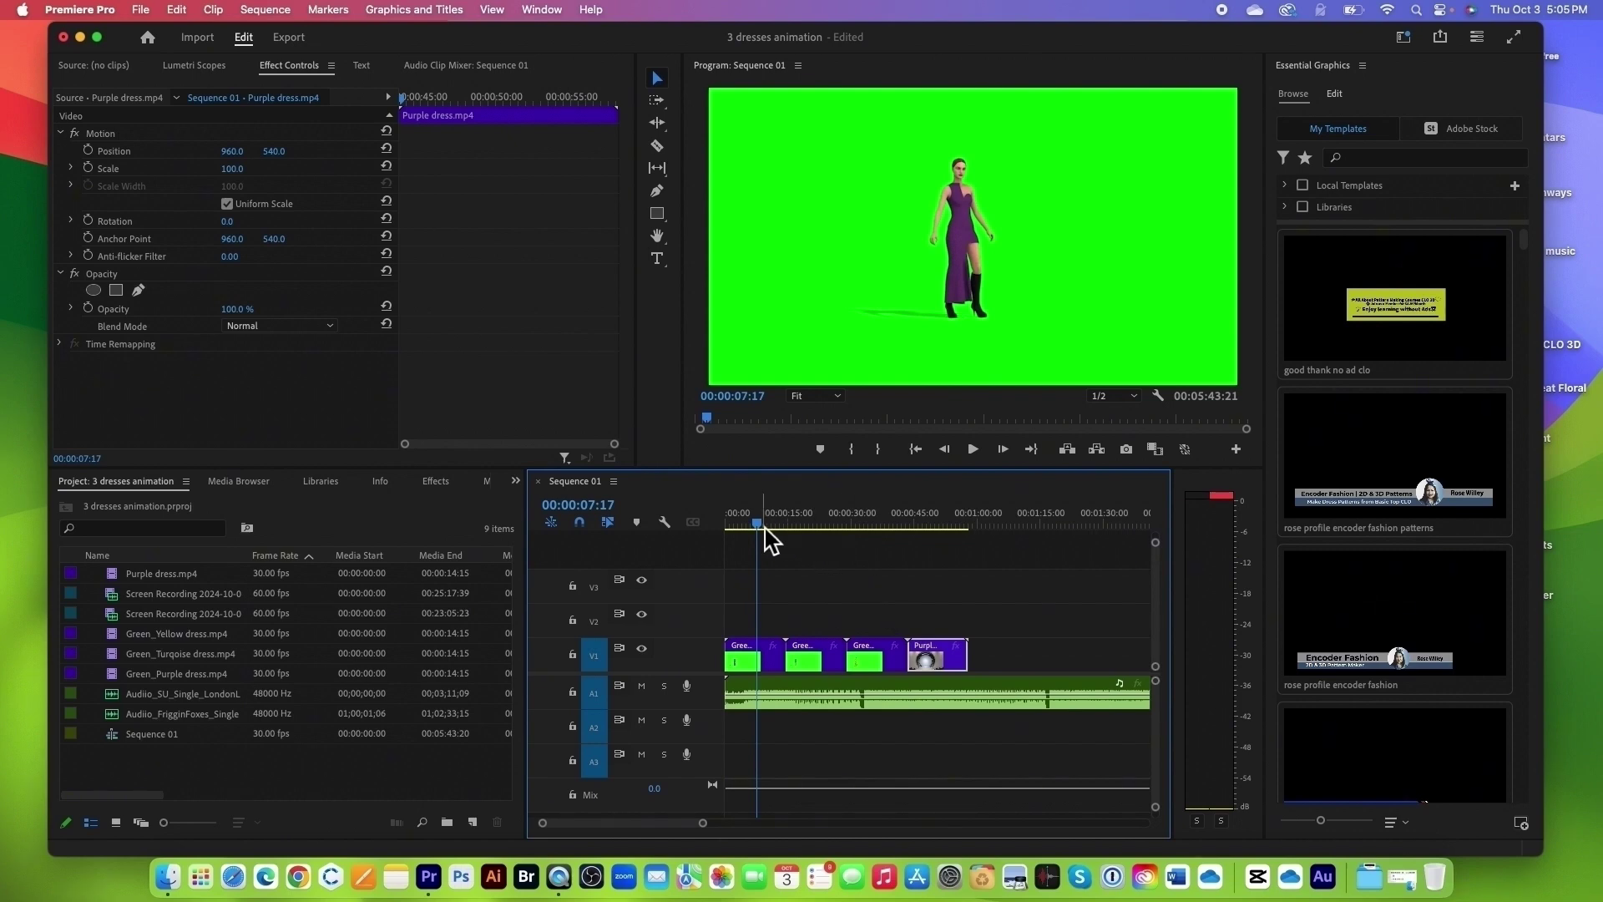
left_click_drag(764, 522, 920, 532)
left_click(948, 534)
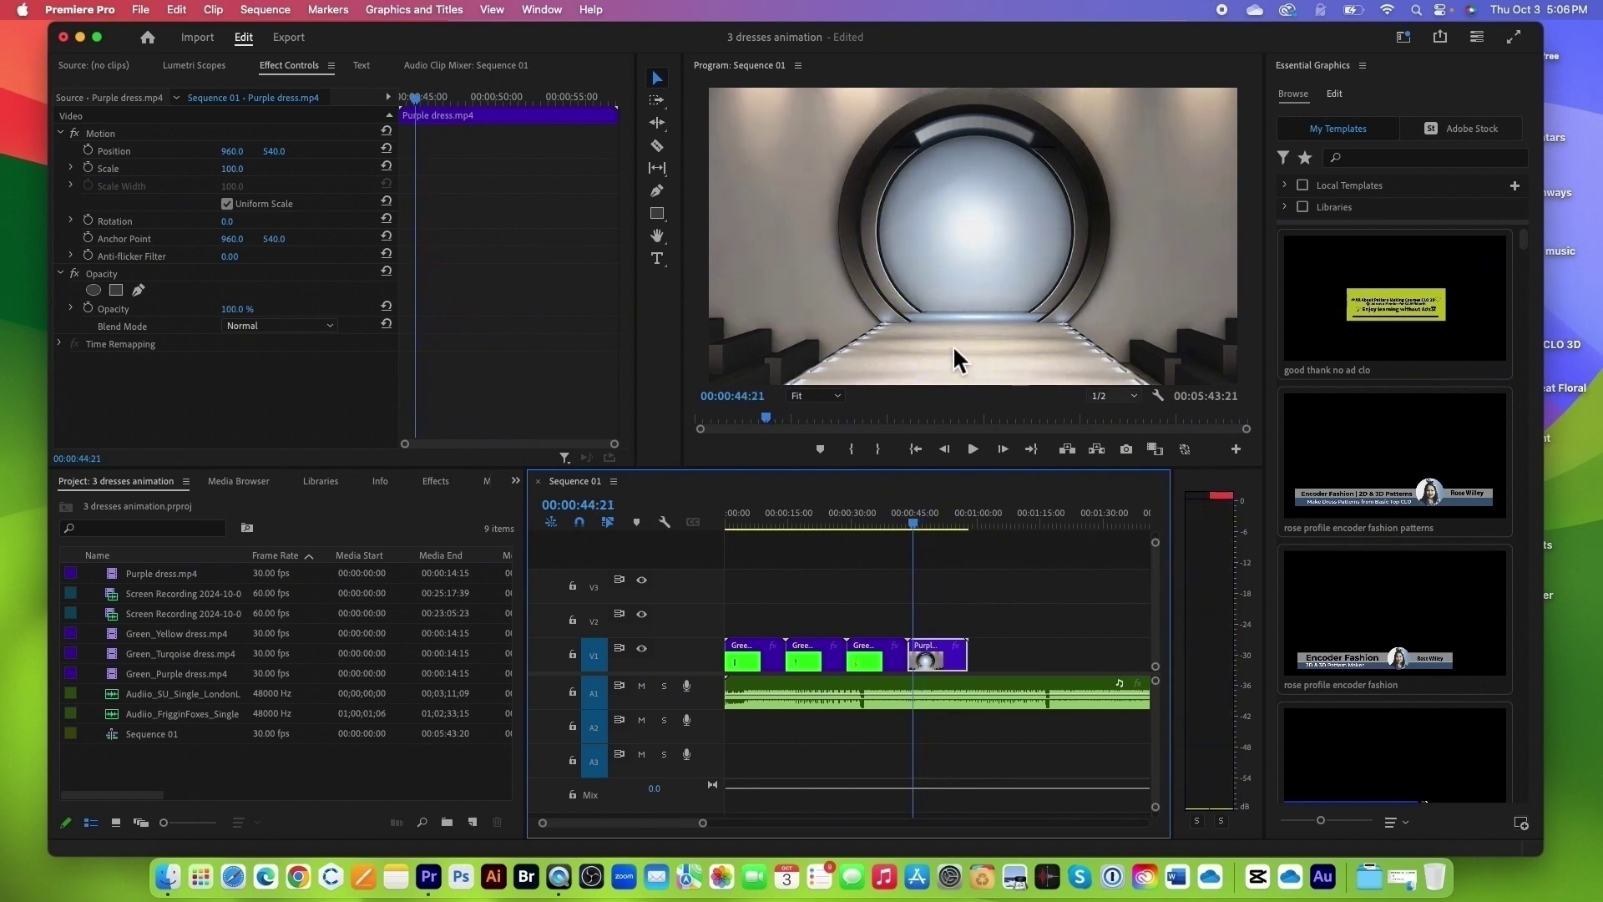
Step: Export the current frame as a PNG named Stage into the Footage_clo fashion runway folder, importing it into the project
left_click(1133, 453)
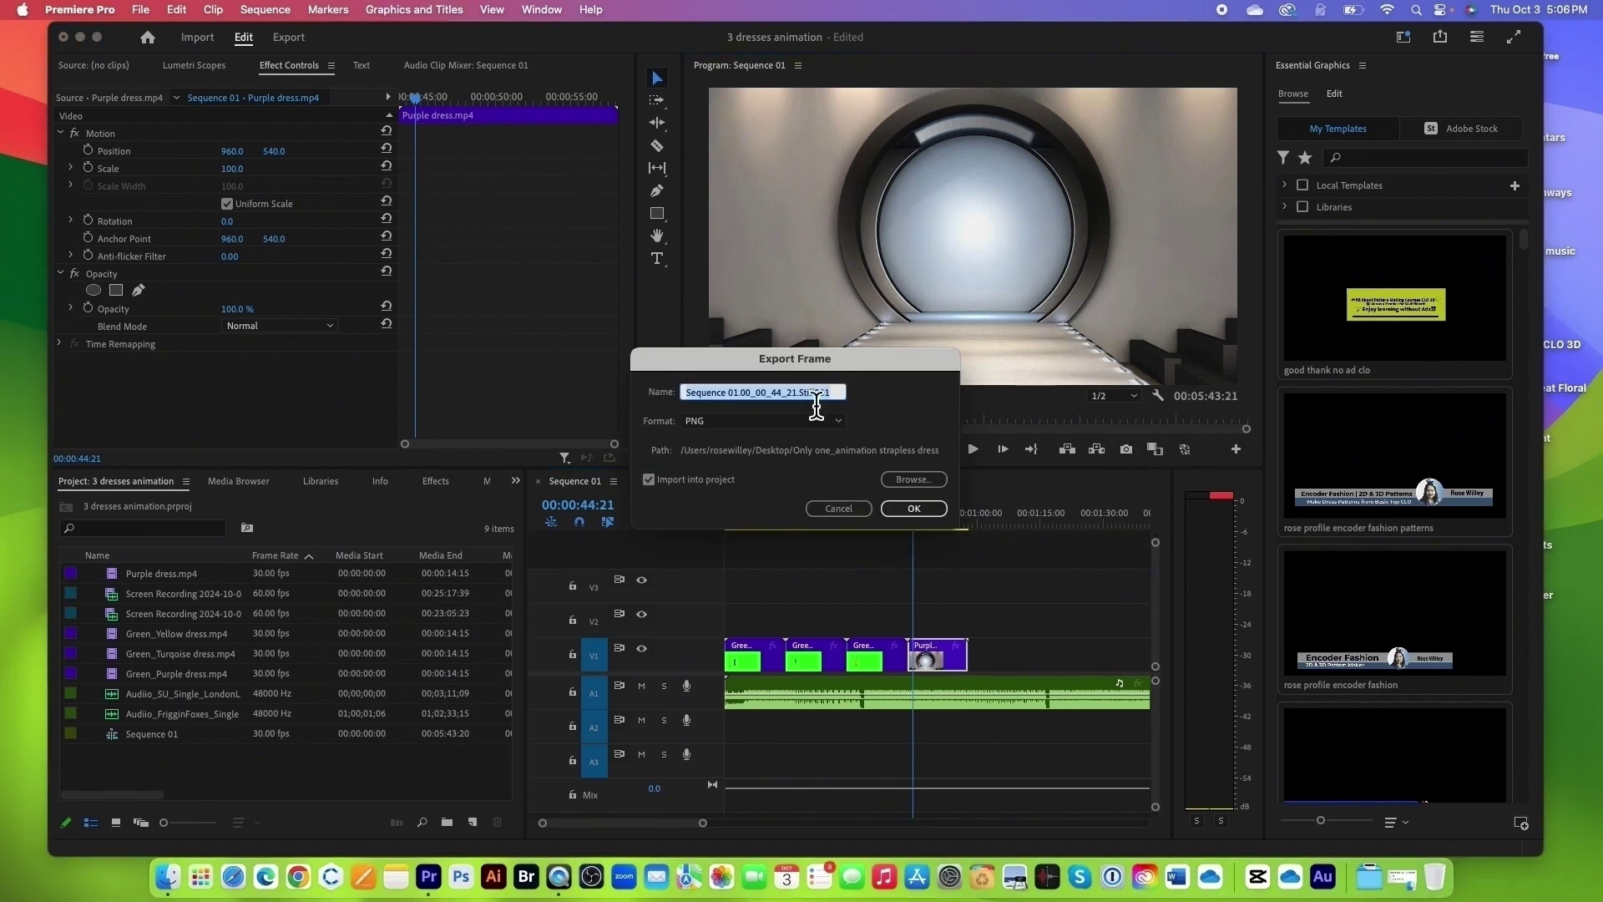
type("Stage")
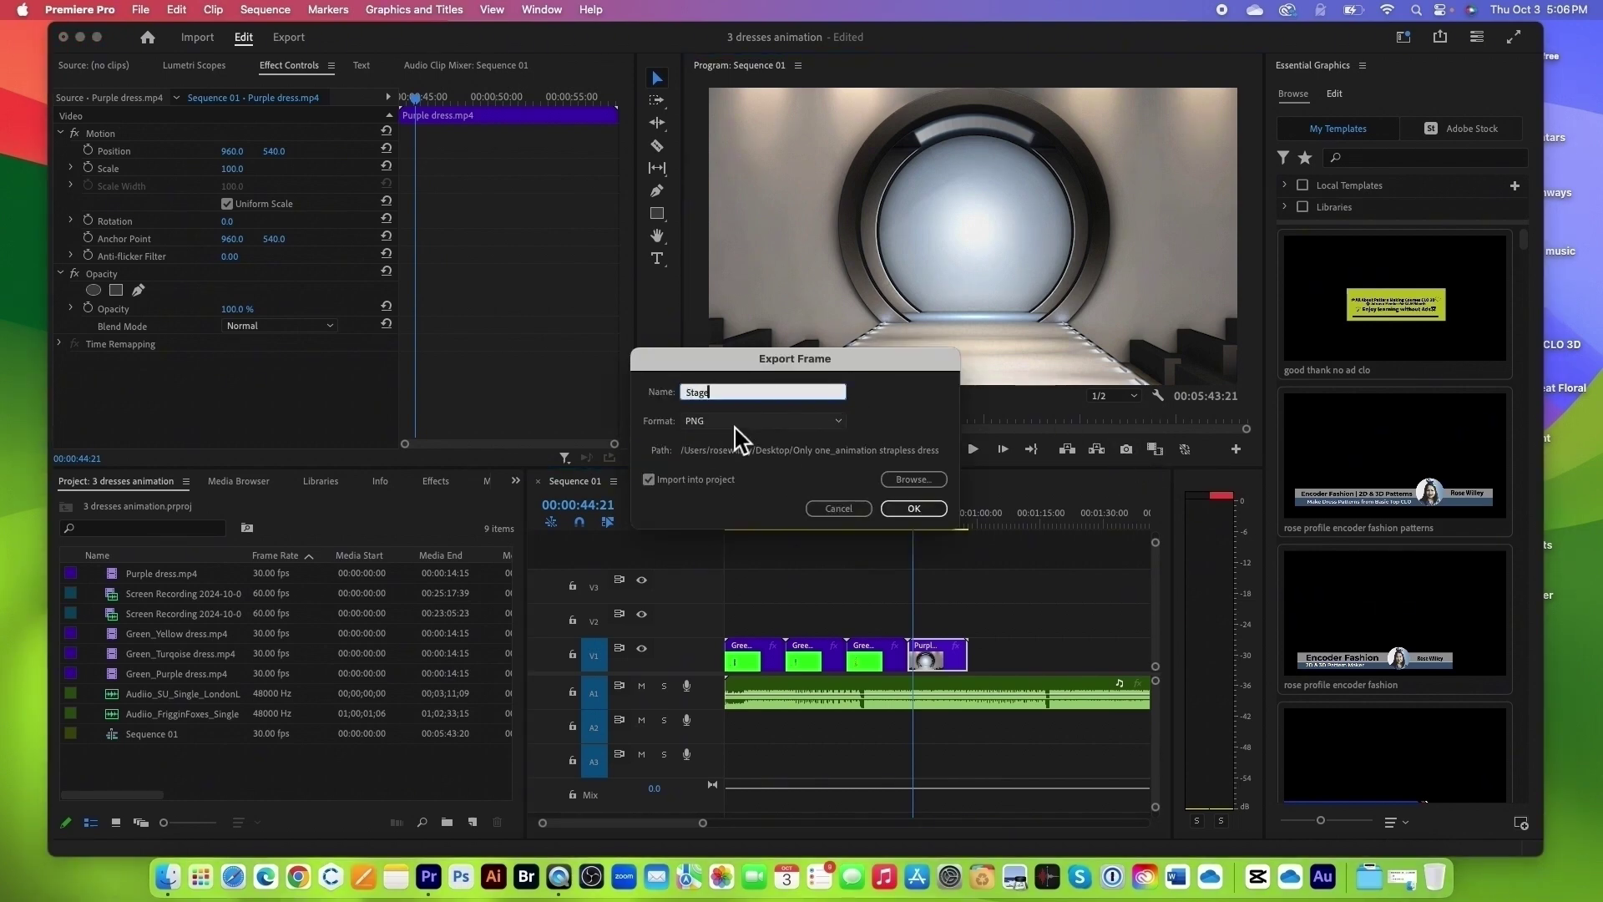
left_click(914, 481)
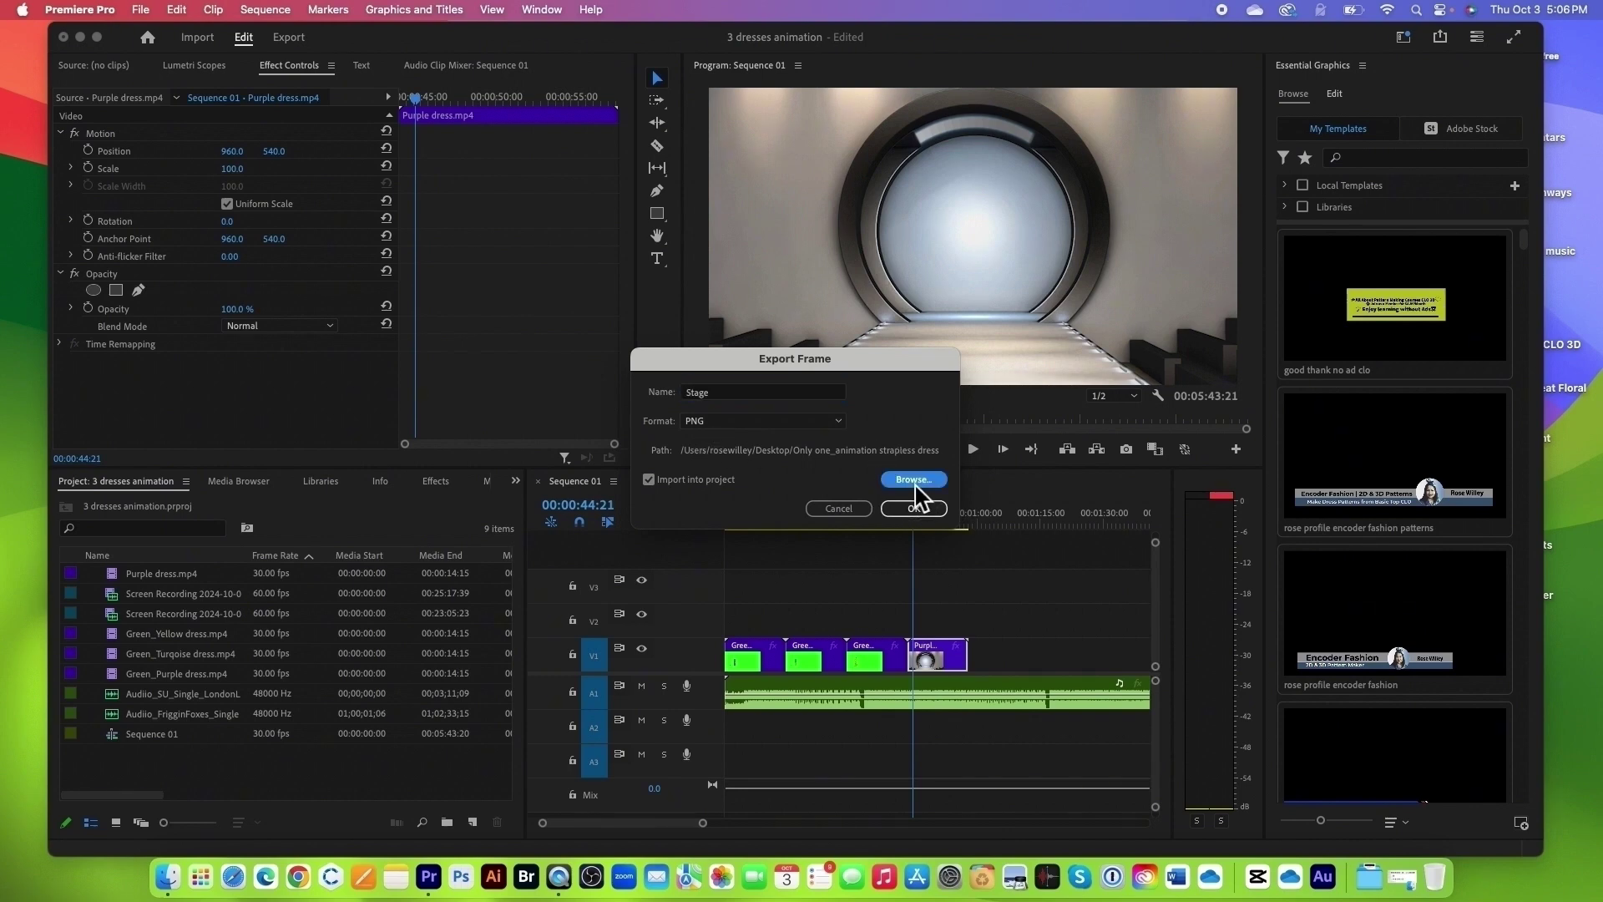
left_click_drag(990, 275, 862, 174)
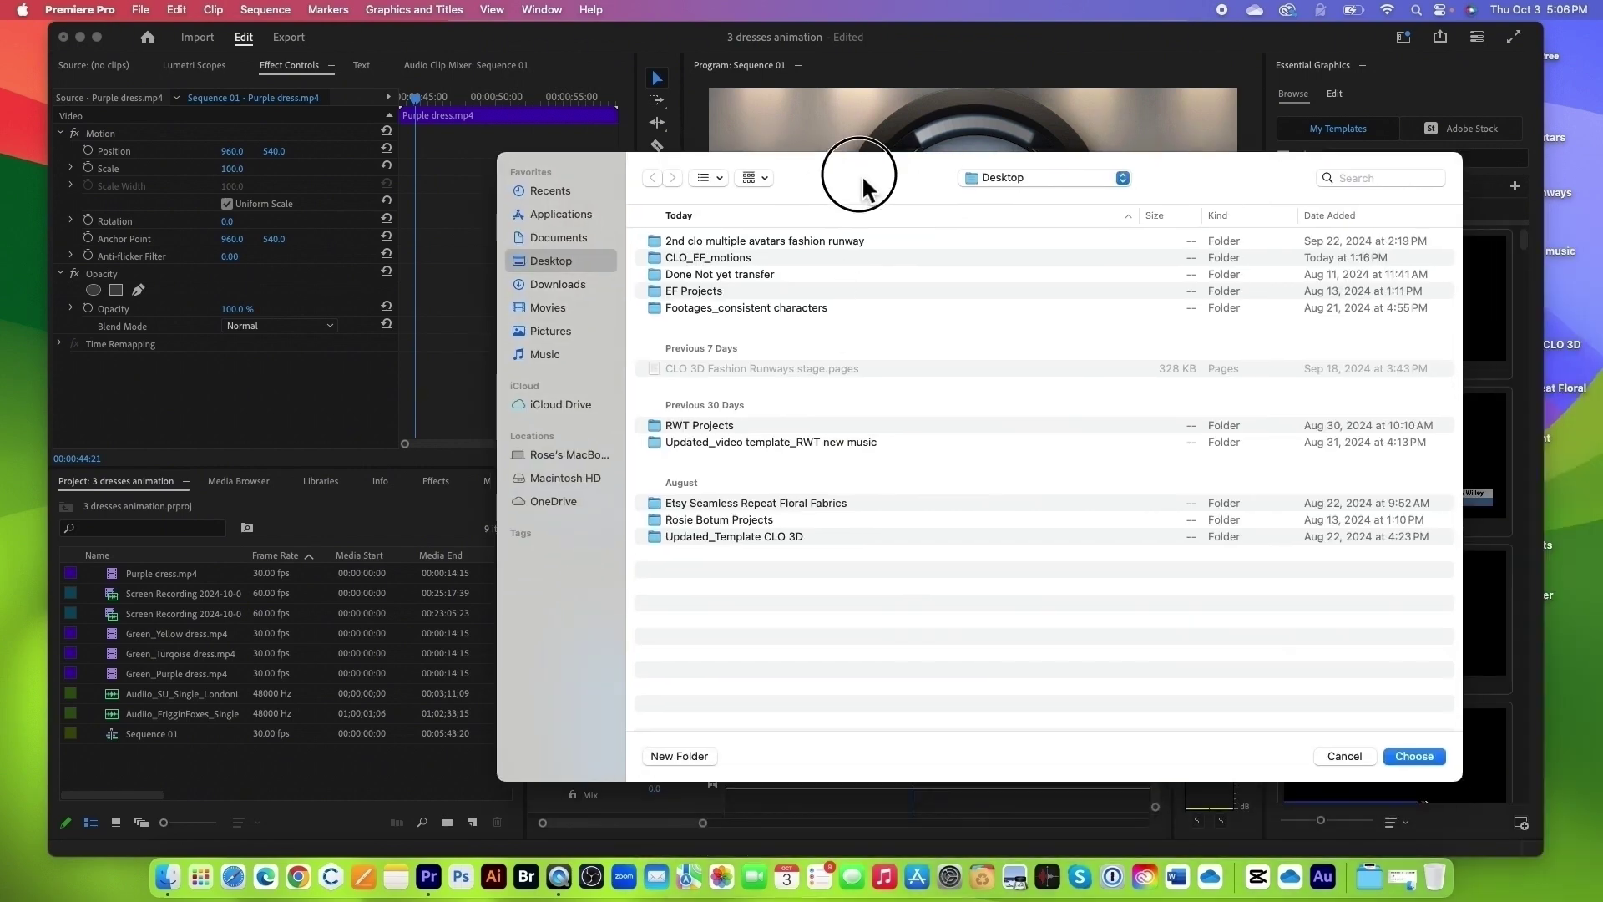
left_click(805, 239)
double_click(891, 243)
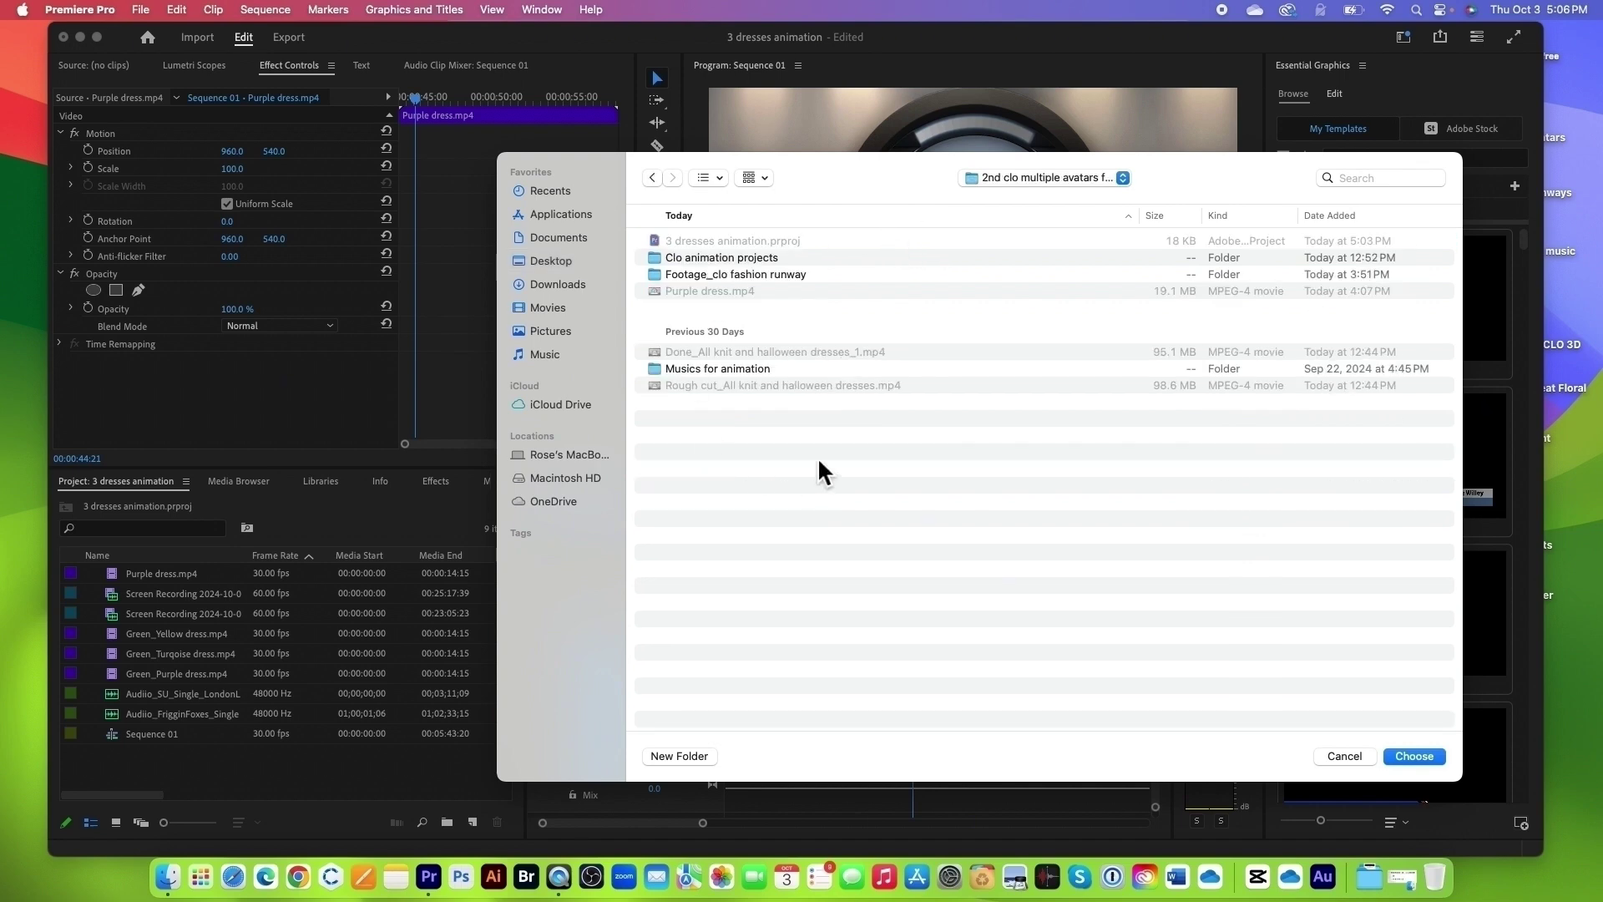
left_click(769, 275)
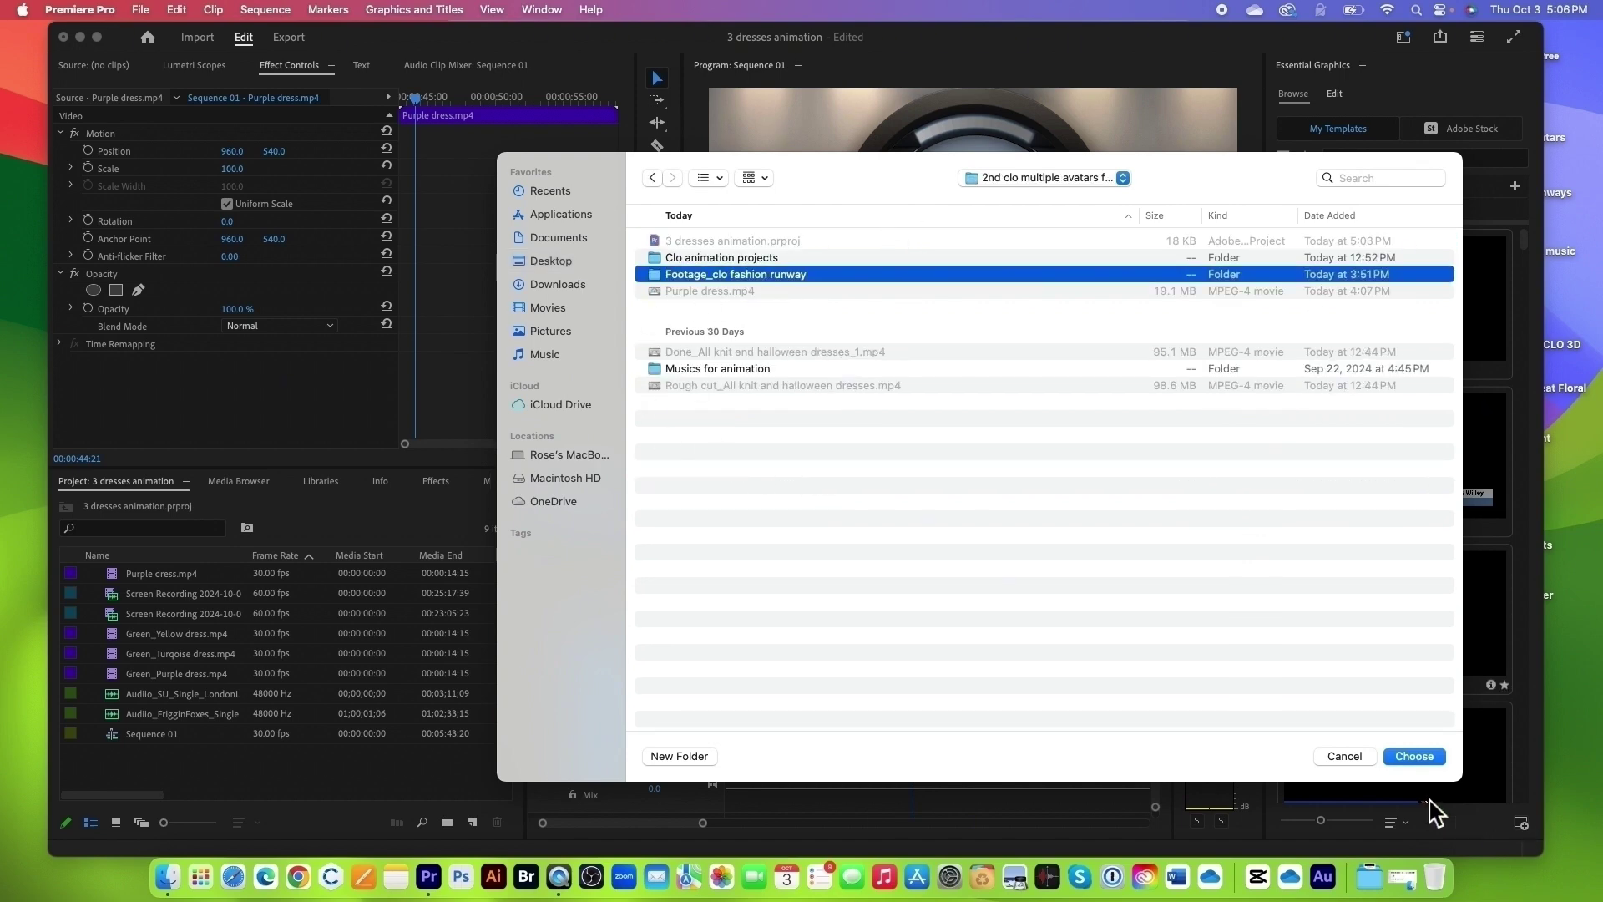
left_click(1420, 757)
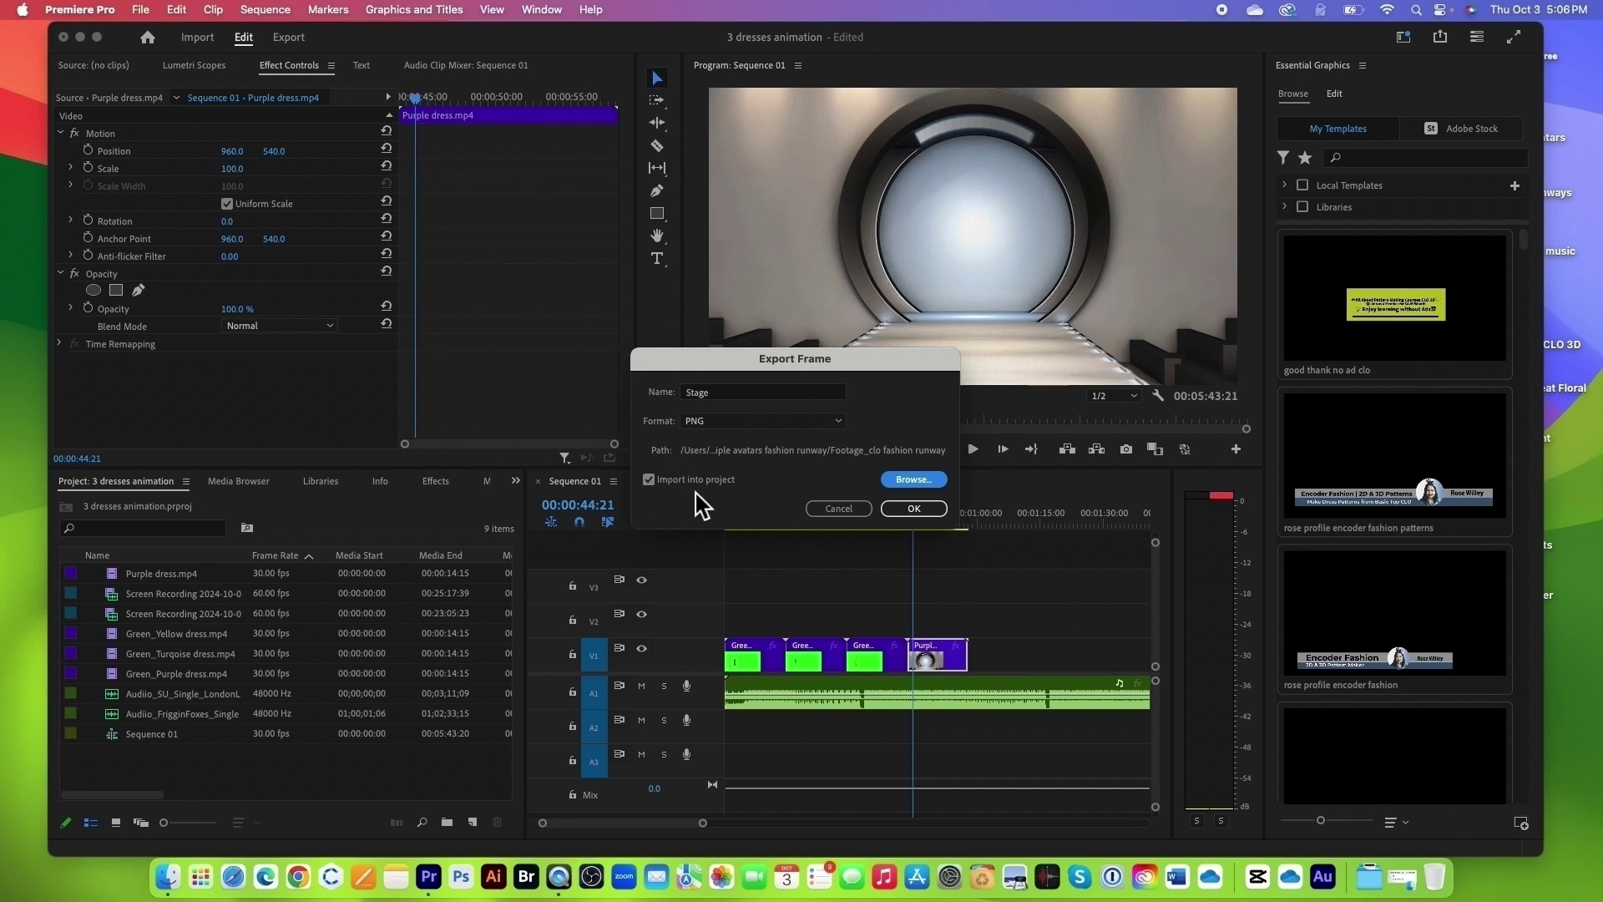
left_click(914, 509)
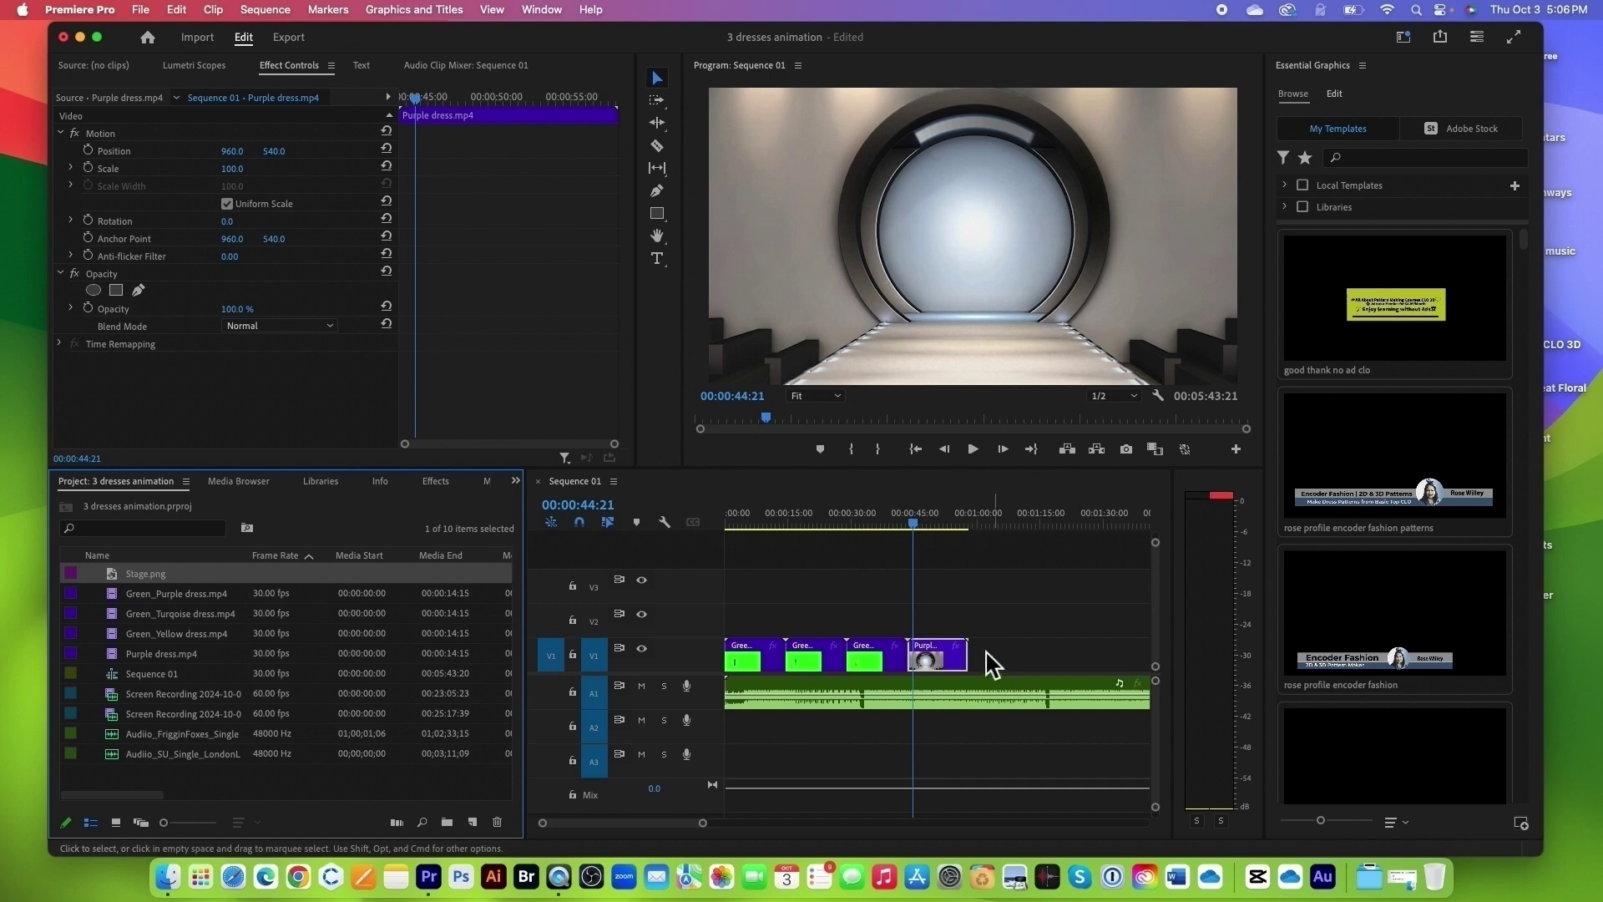
Step: Delete the Purple dress clip from the sequence and return the playhead to the start
left_click(955, 678)
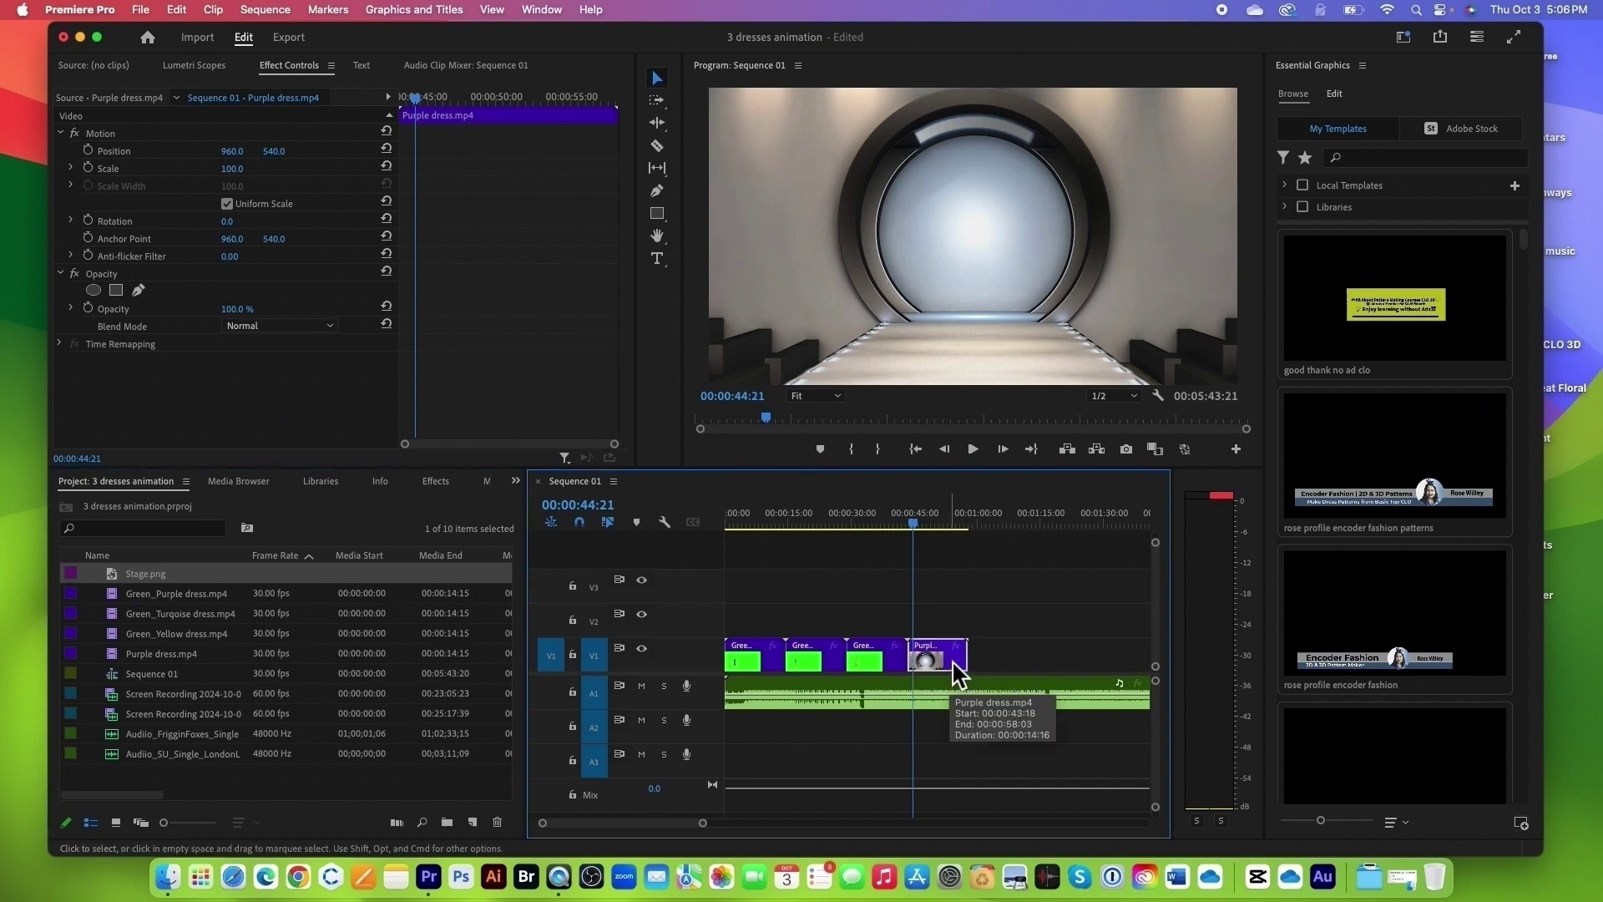
key("Delete")
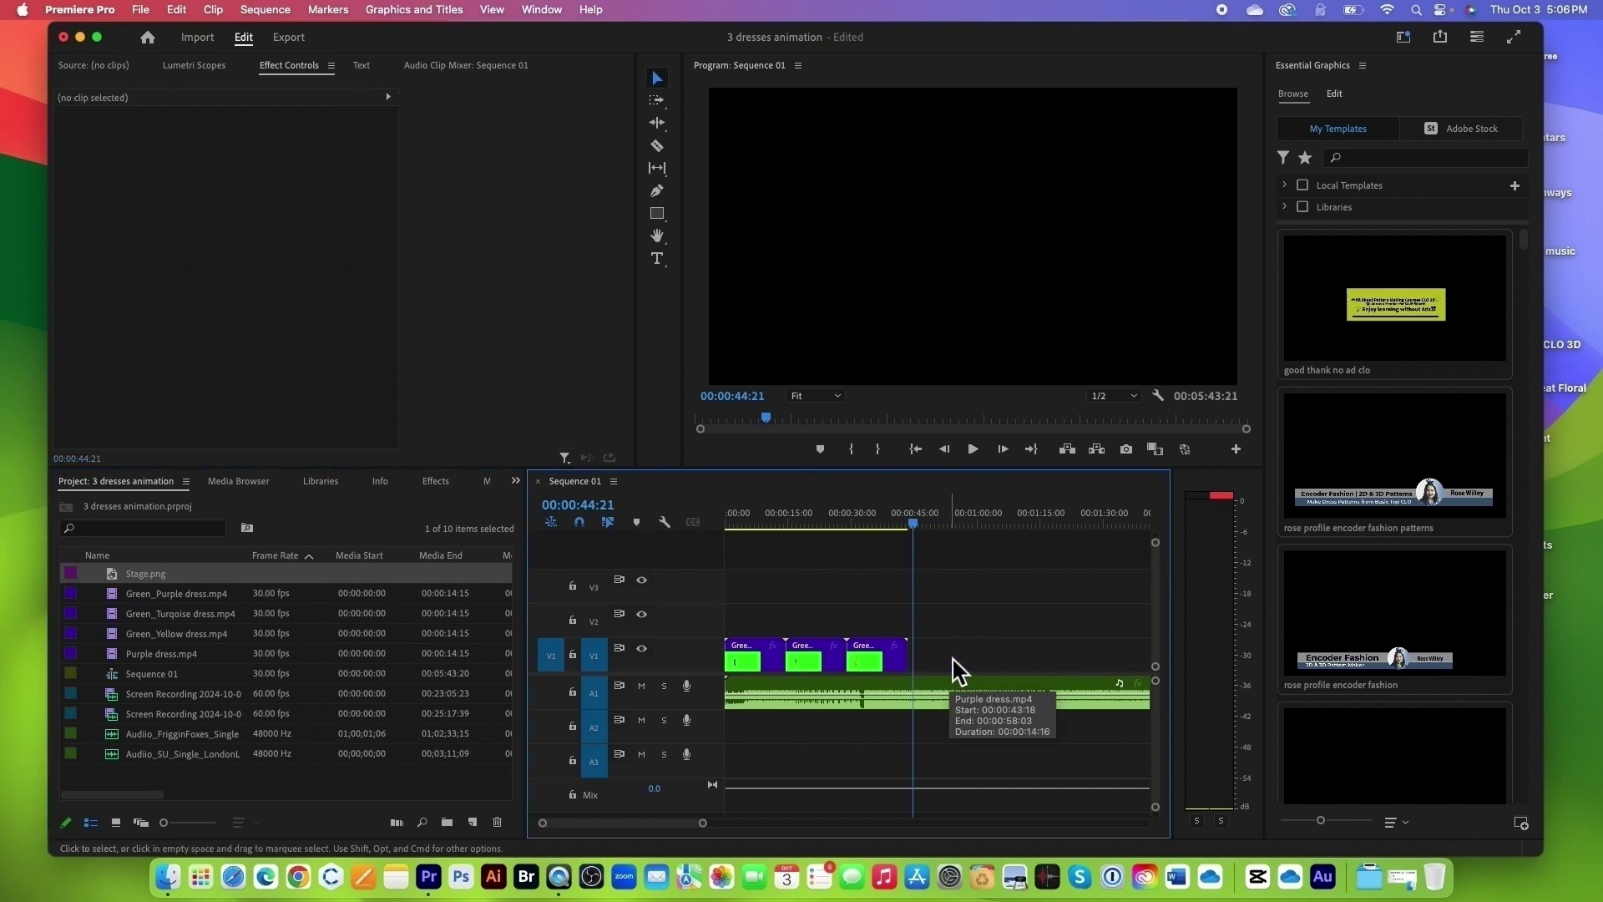
left_click_drag(916, 527, 727, 547)
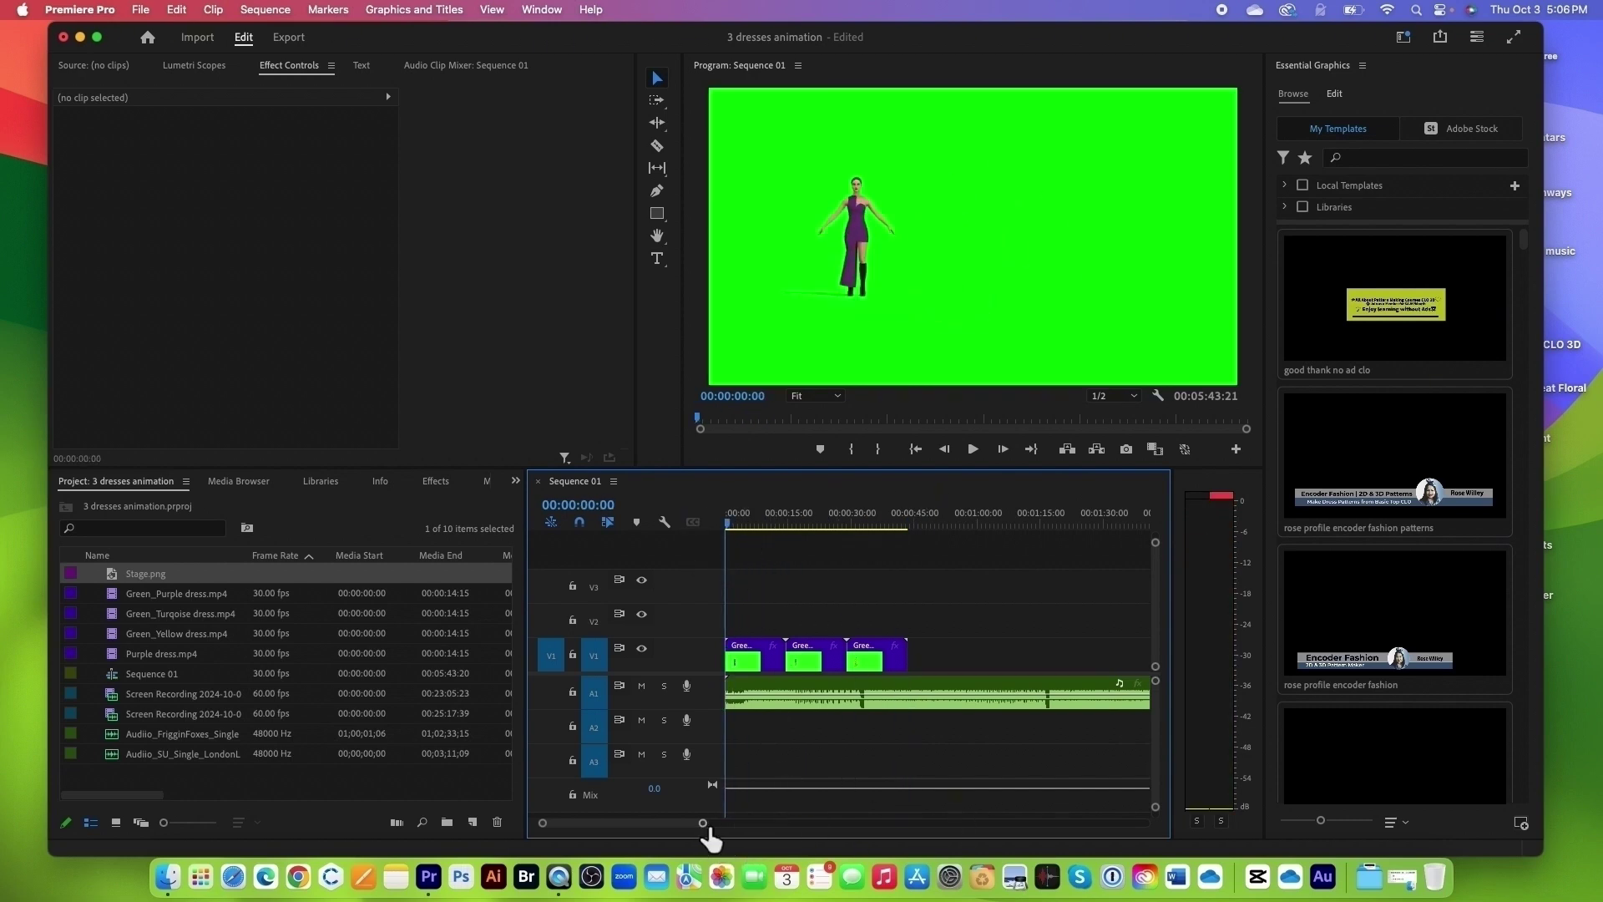
Step: Move both music clips down to audio track A2 and mute that track
left_click_drag(703, 823, 909, 825)
left_click_drag(960, 772, 741, 726)
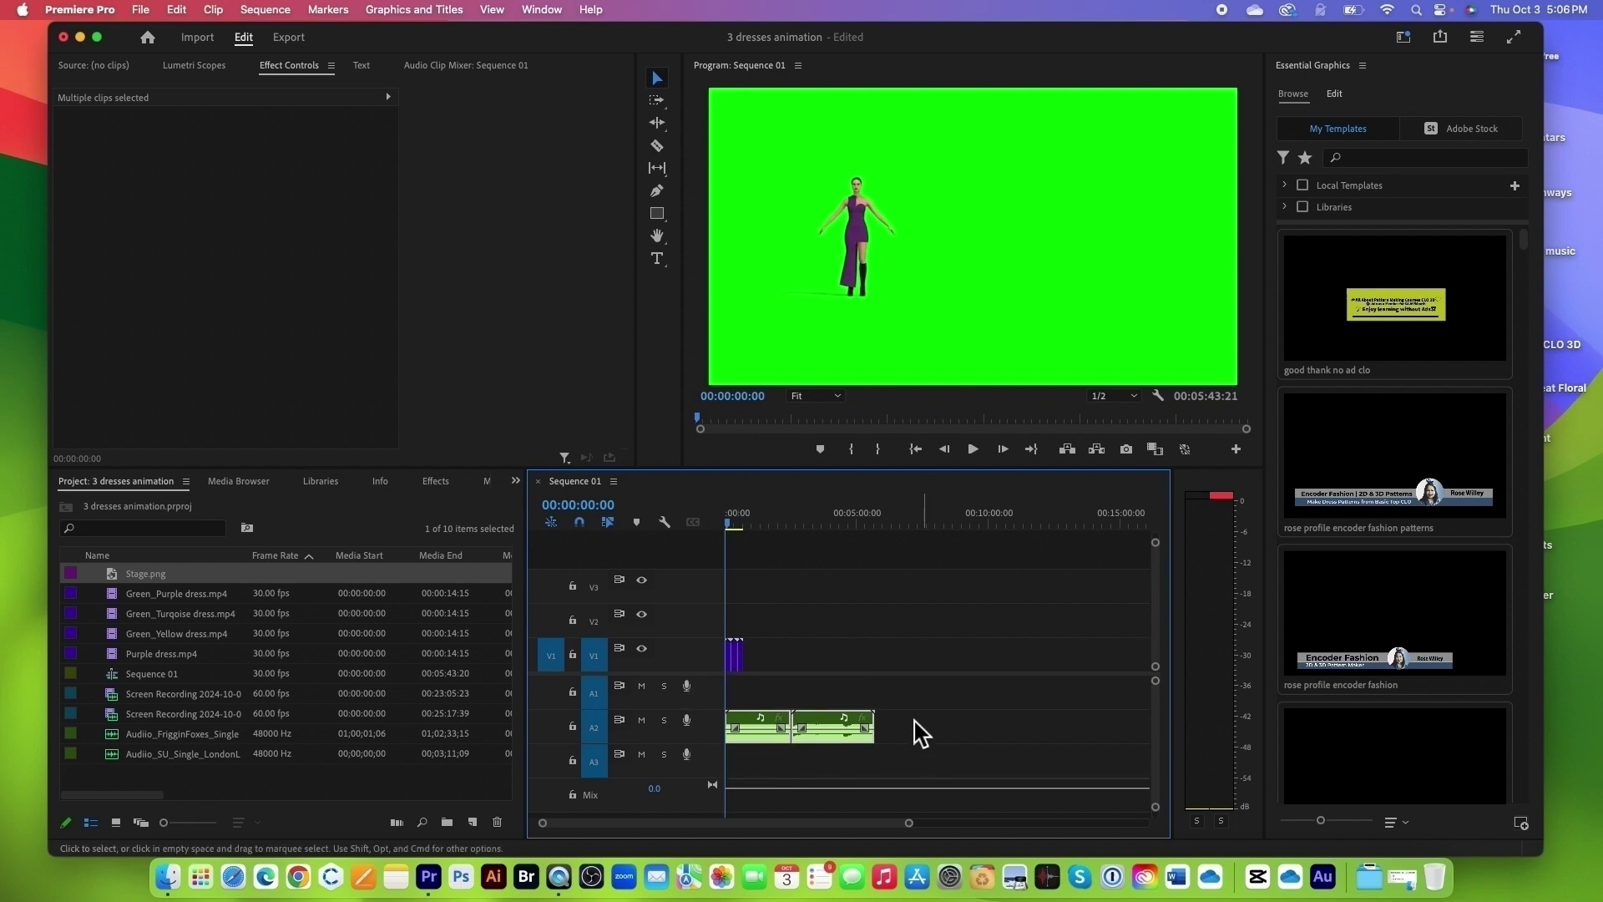
left_click(642, 721)
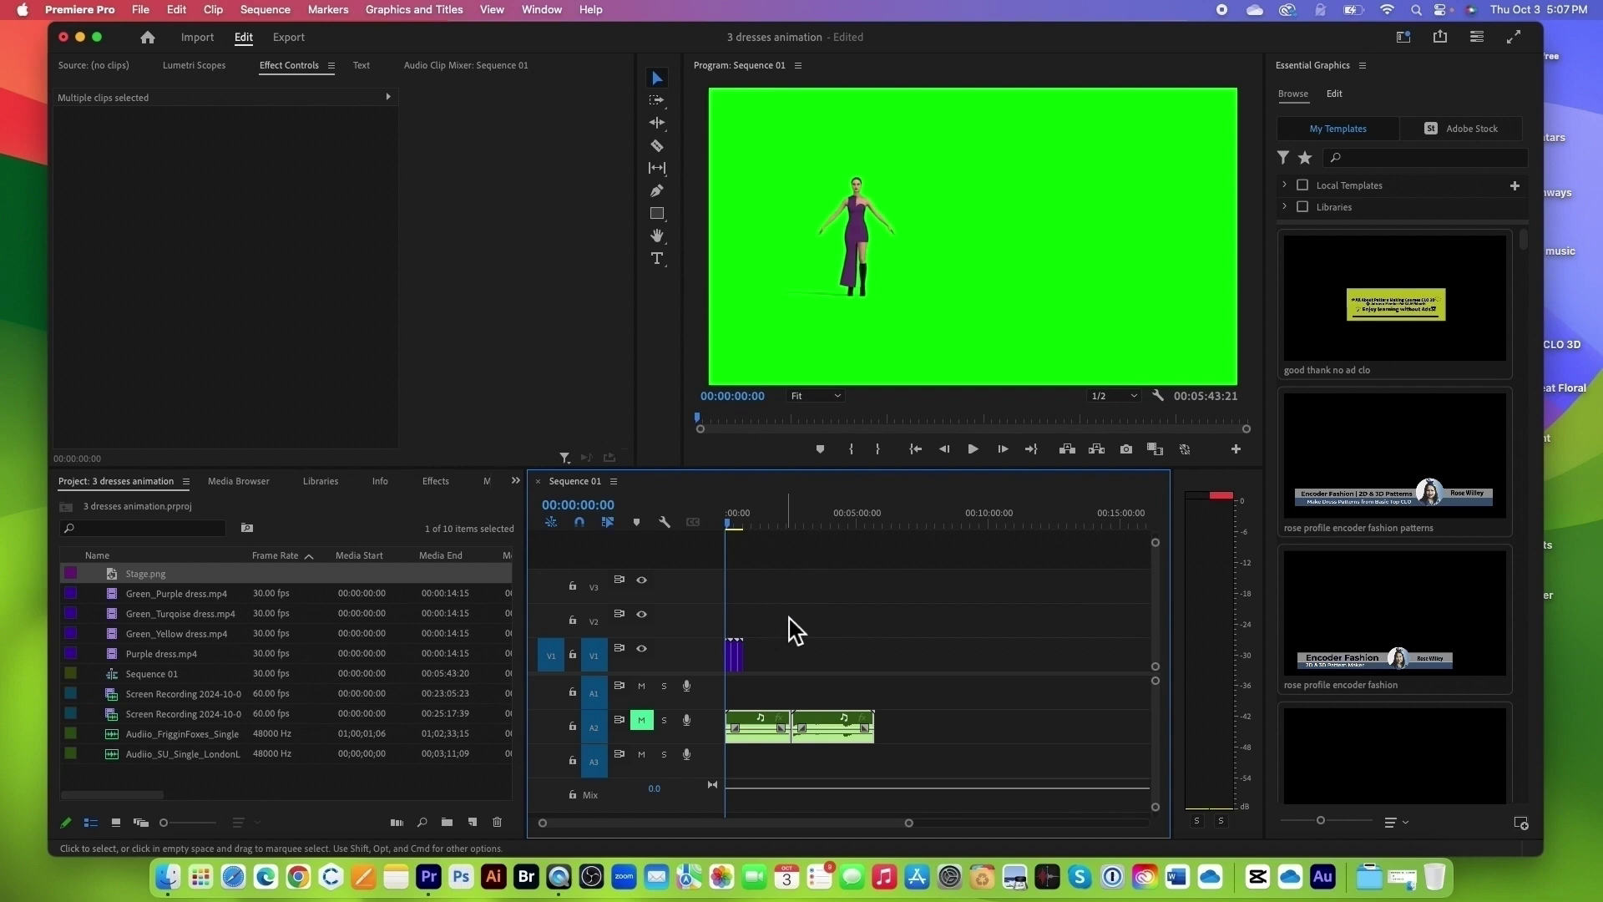
Step: Move the three green-background dress clips together from V1 up to video track V3
scroll(797, 632, "up", 10, "alt")
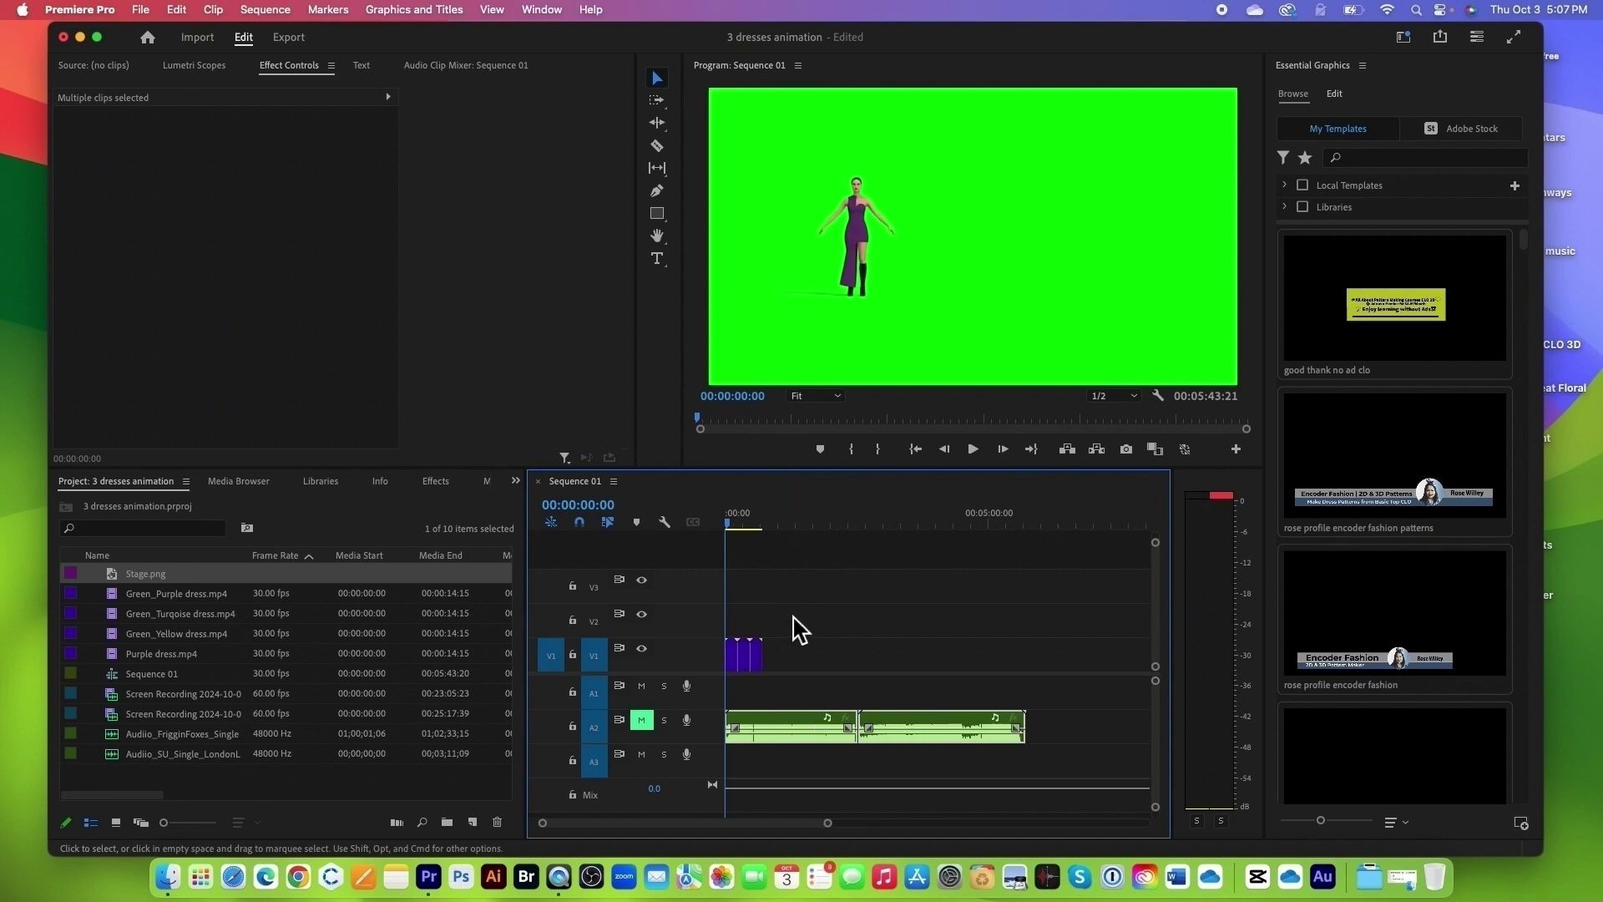
scroll(837, 620, "down", 2, "alt")
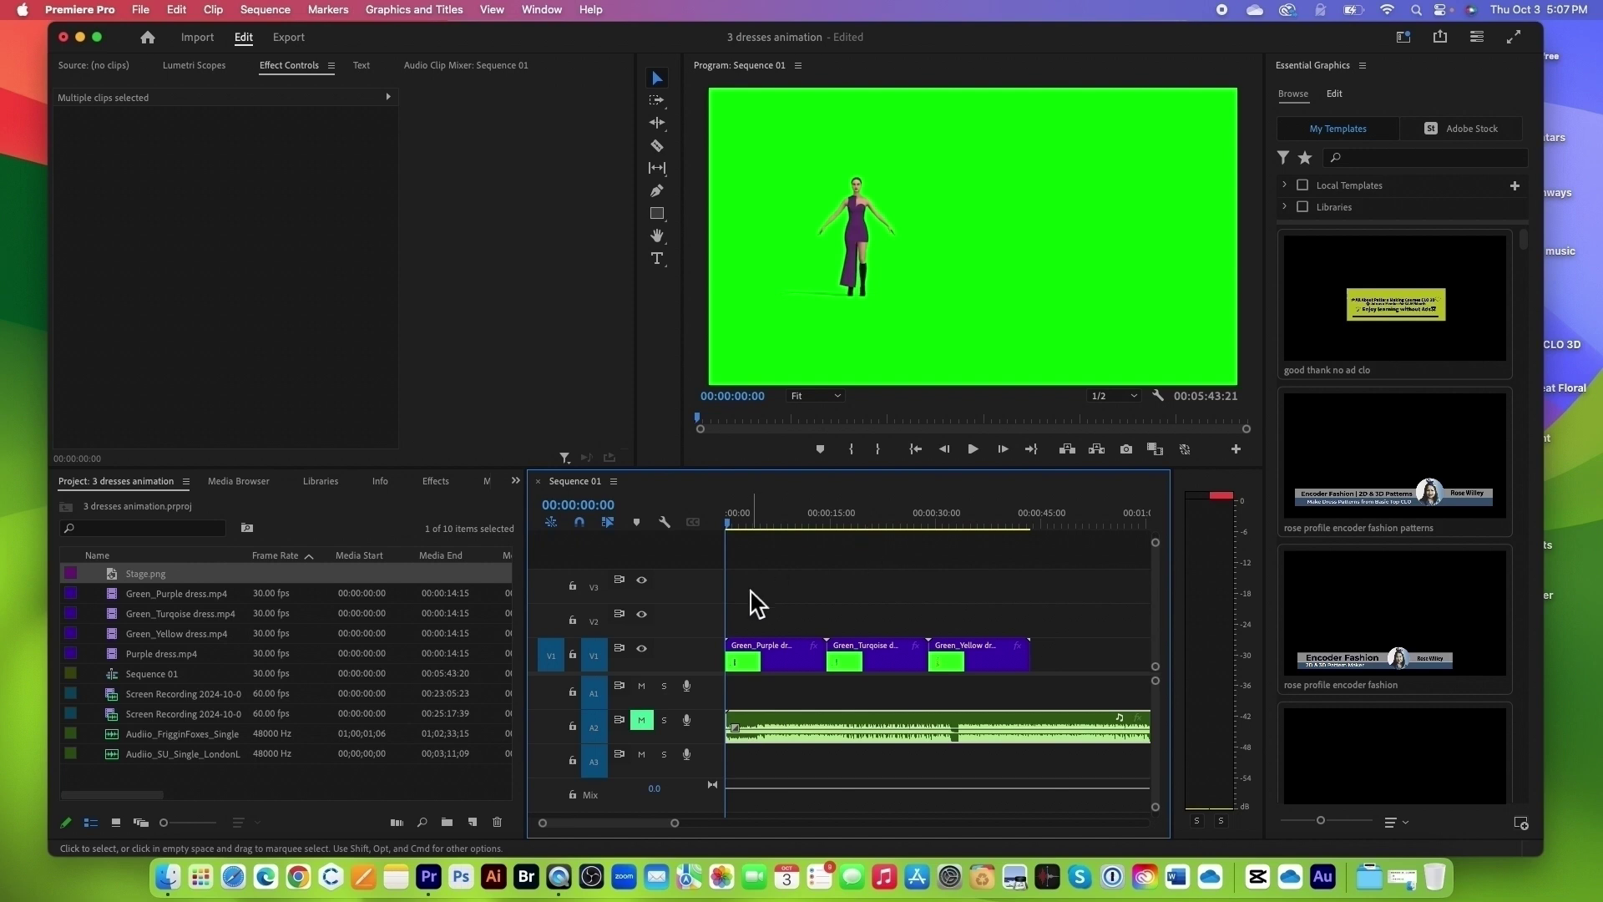
left_click_drag(752, 590, 967, 673)
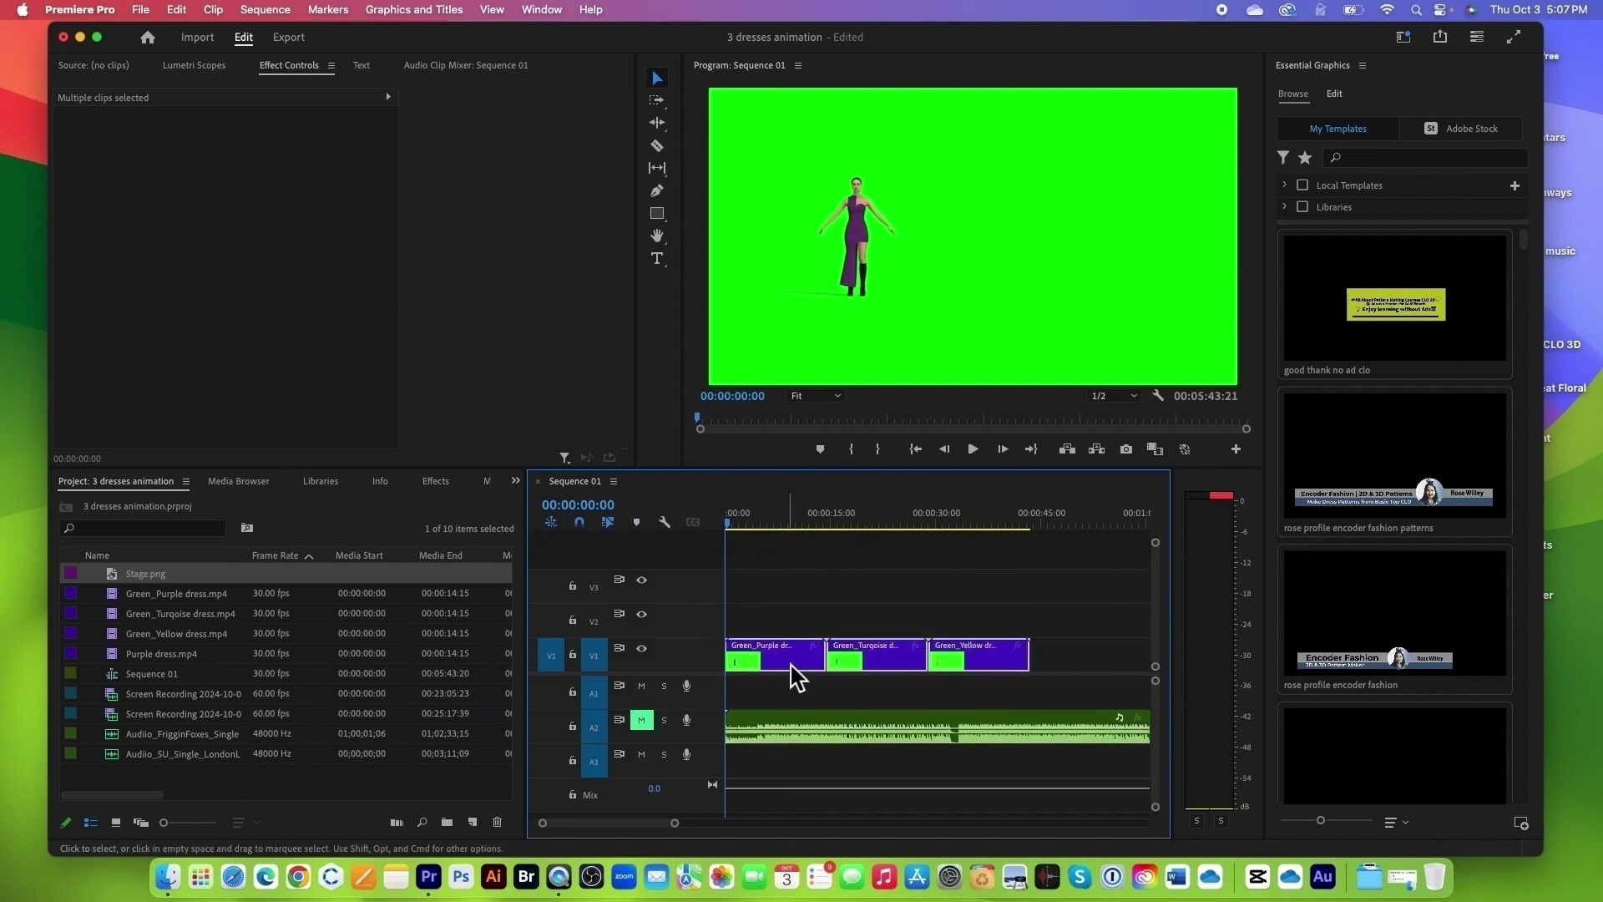
left_click_drag(794, 666, 794, 608)
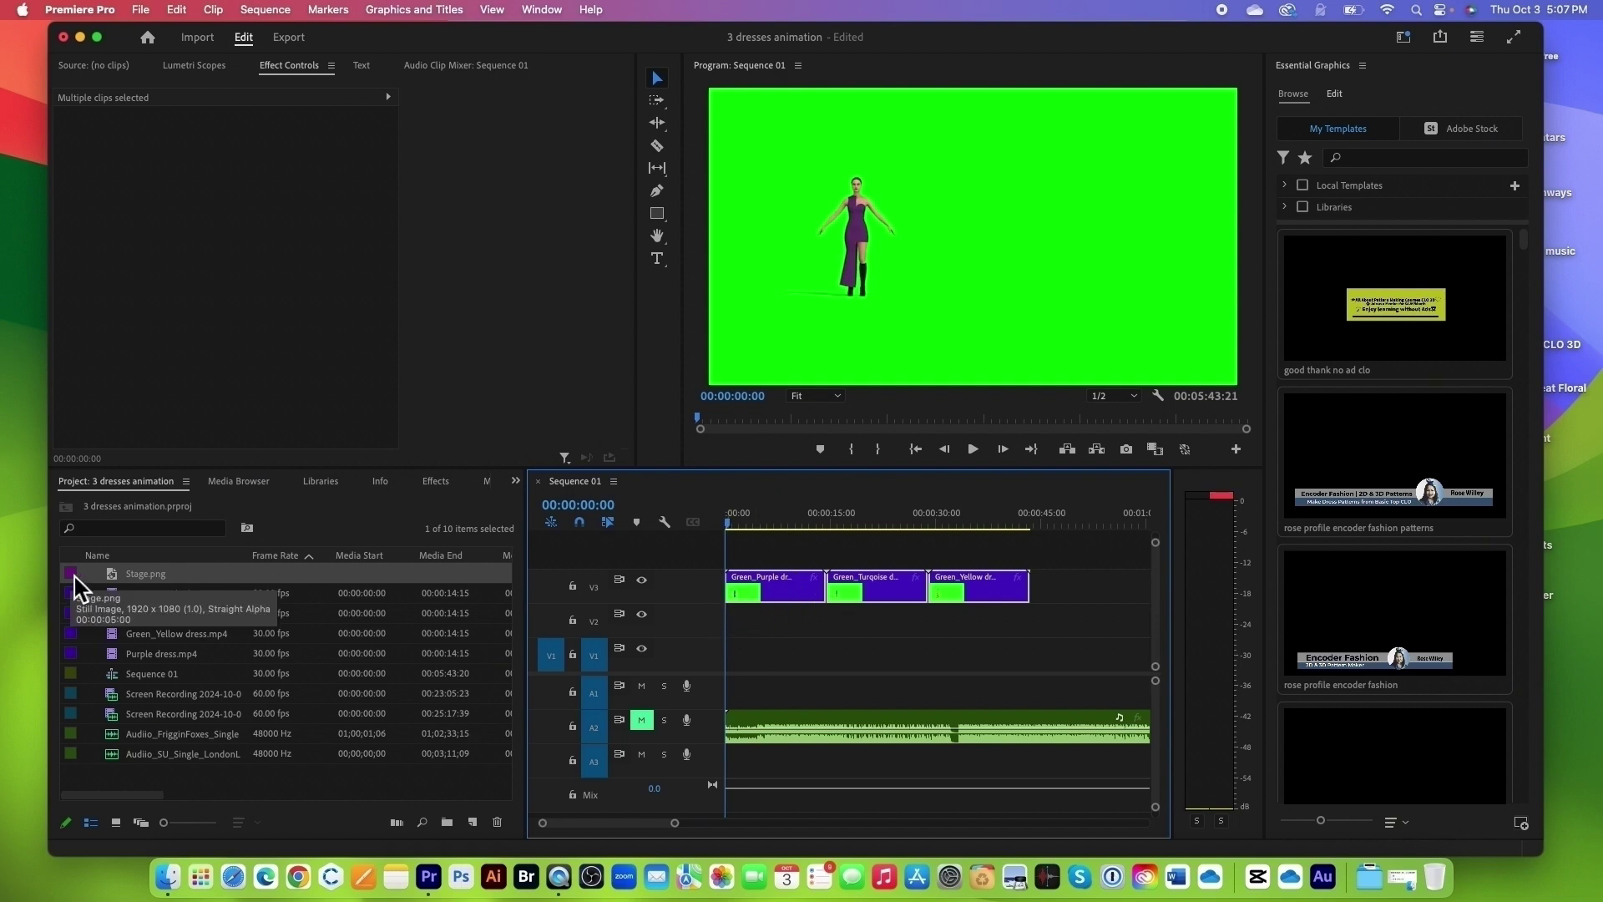
Step: Place Stage.png on V1 from the sequence start to the end of the Green_Yellow dress clip, and set the playhead to 00:00:00:29
left_click_drag(77, 581, 1034, 665)
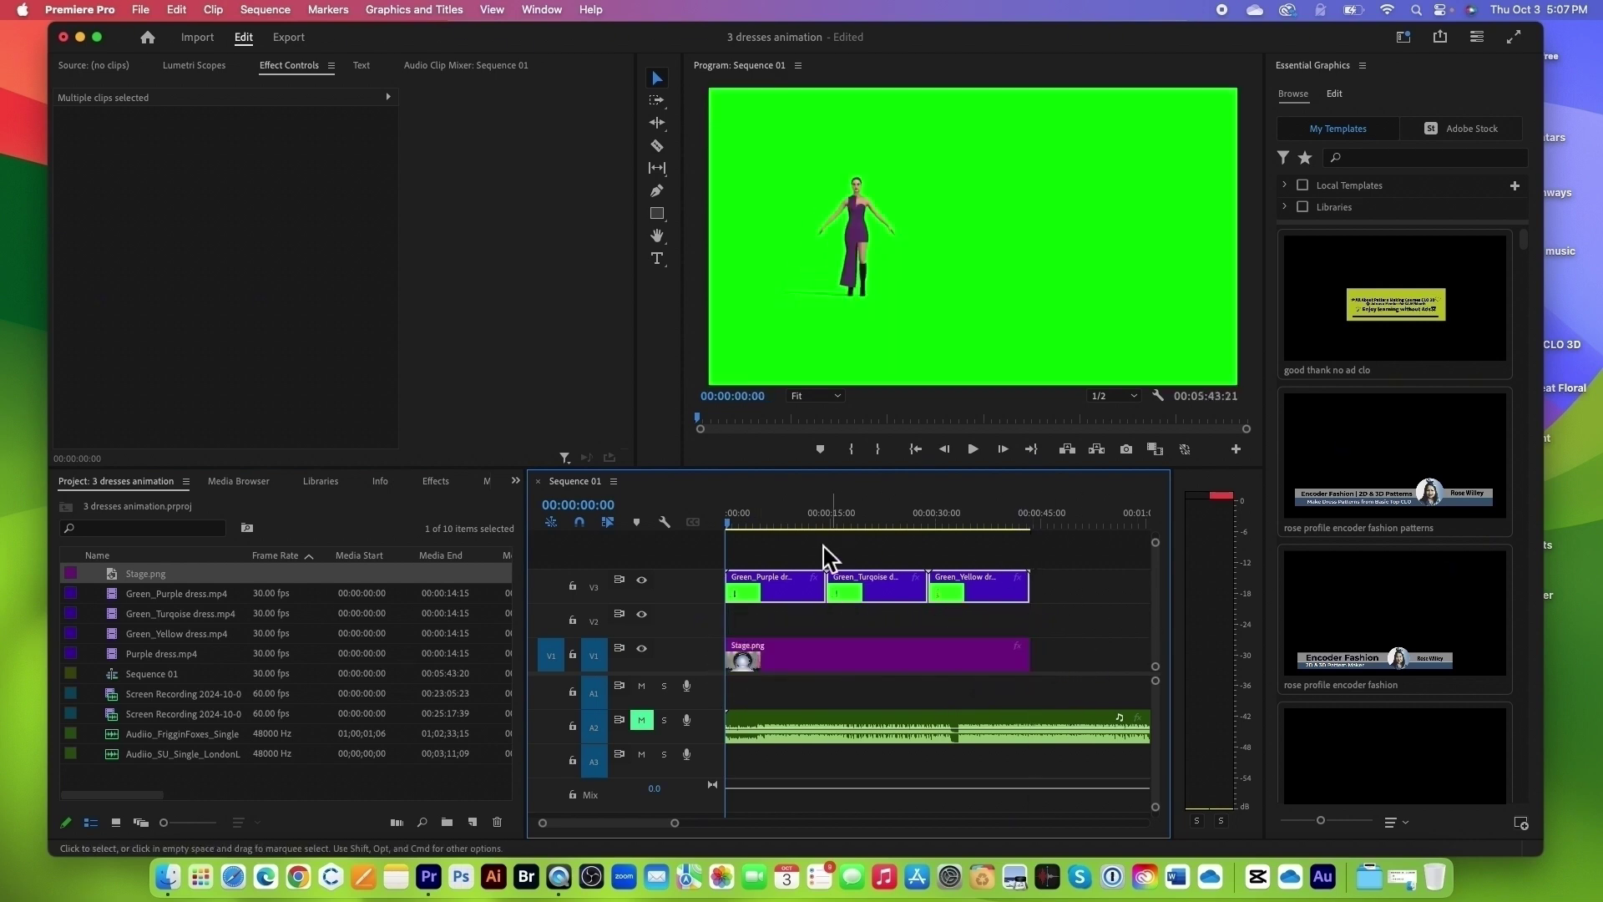
left_click(733, 519)
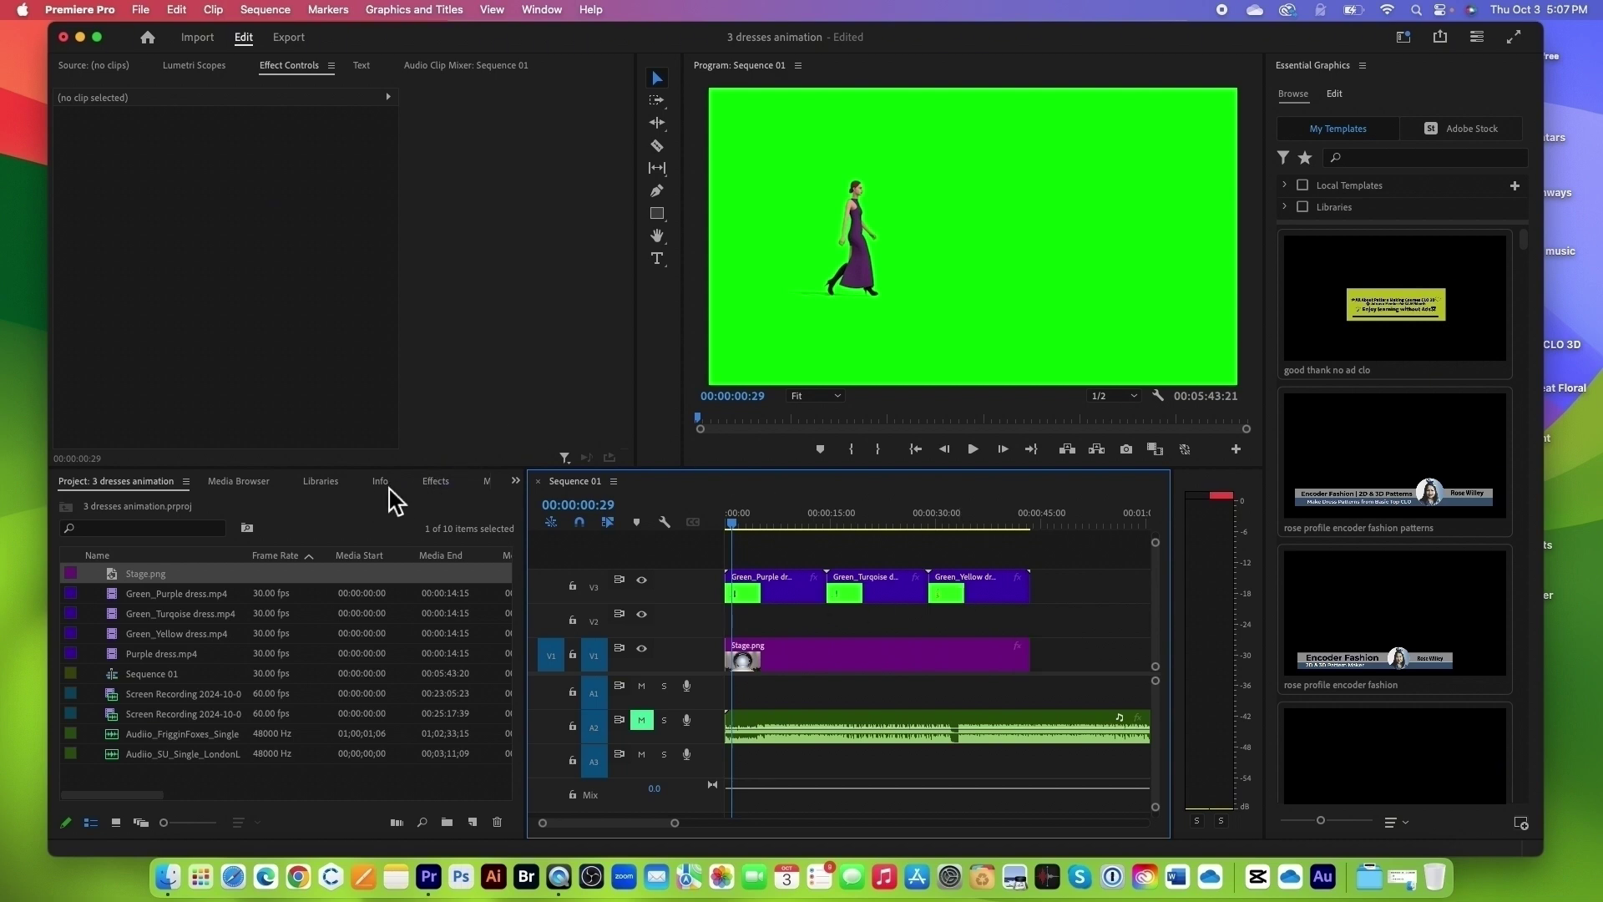
Step: Search the effects for "key" and apply Ultra Key to the Green_Purple dress clip on V3
left_click(436, 483)
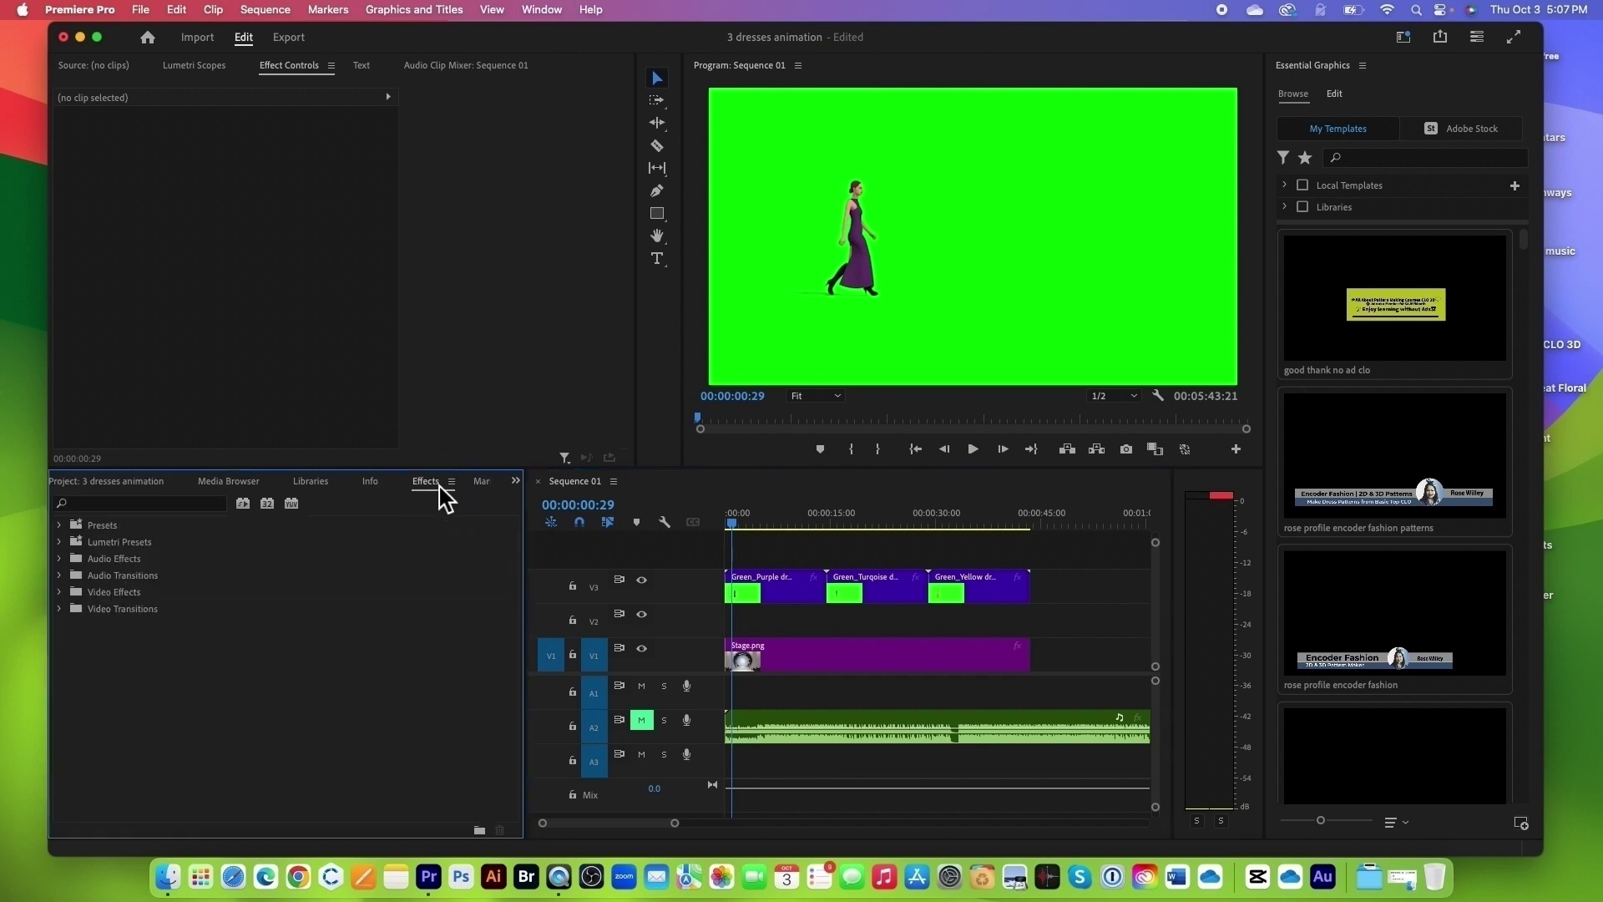
left_click(179, 504)
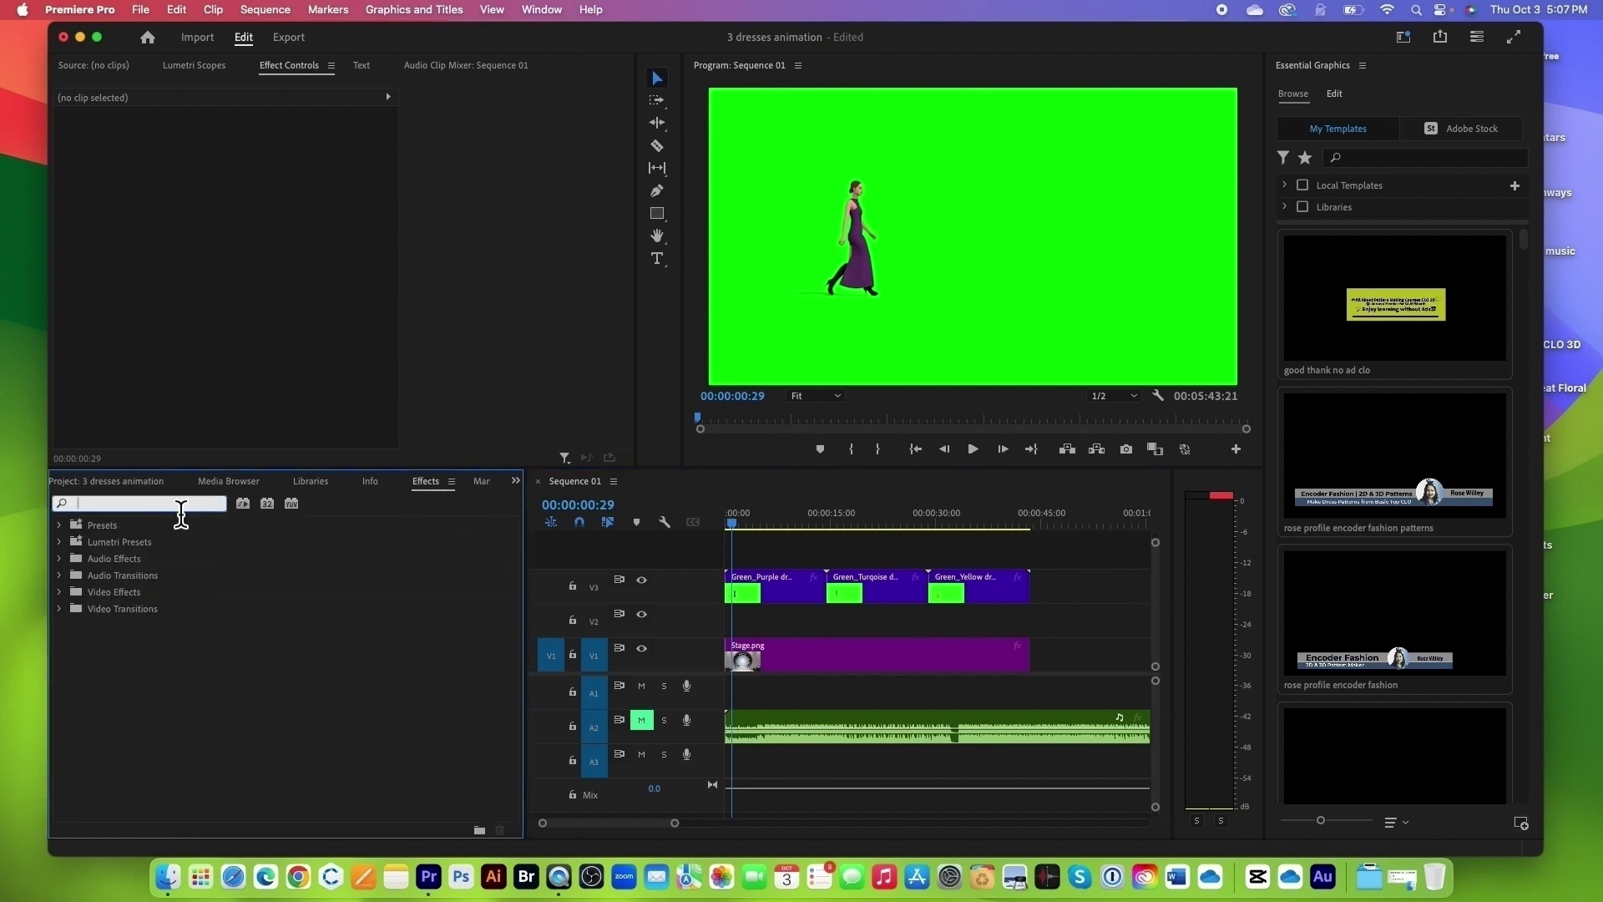
type("key")
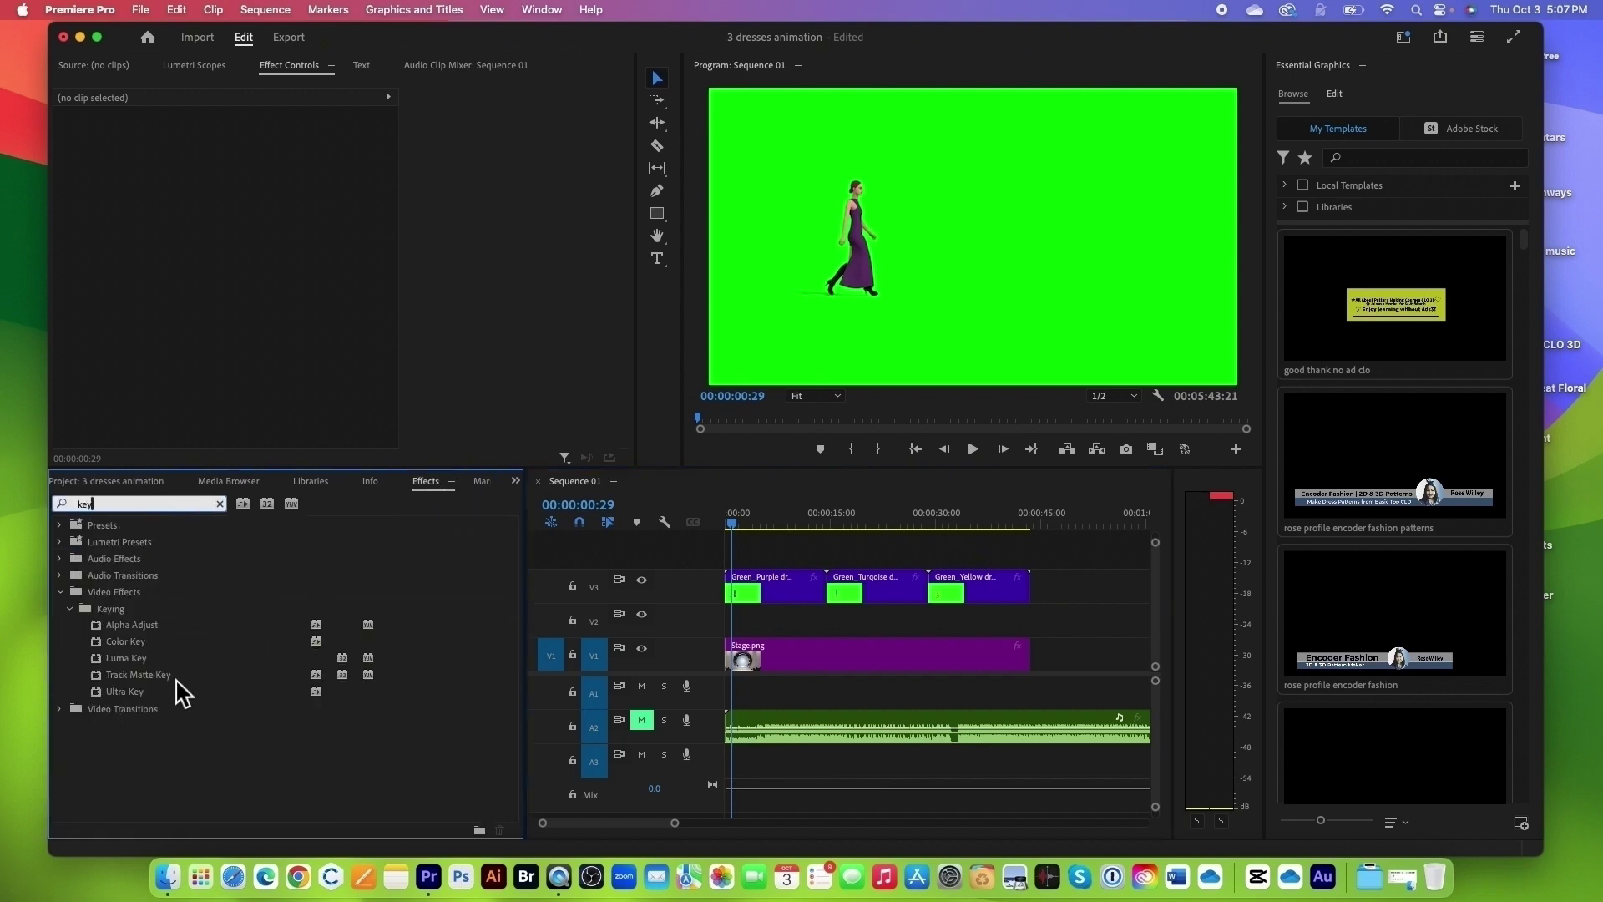
left_click(167, 696)
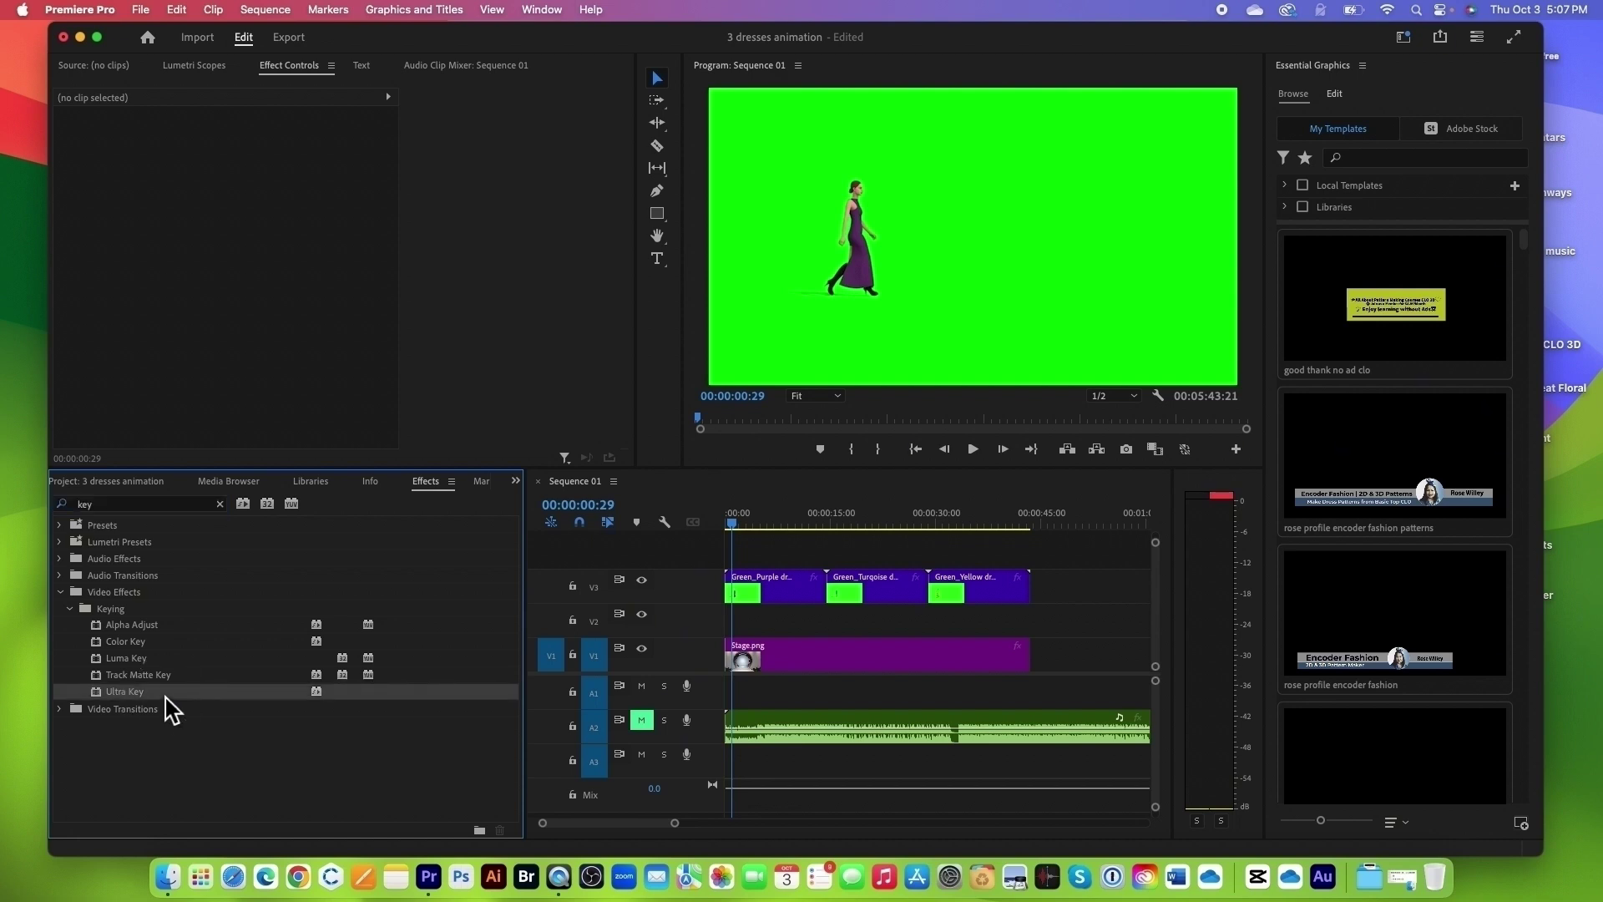
left_click_drag(167, 698, 779, 592)
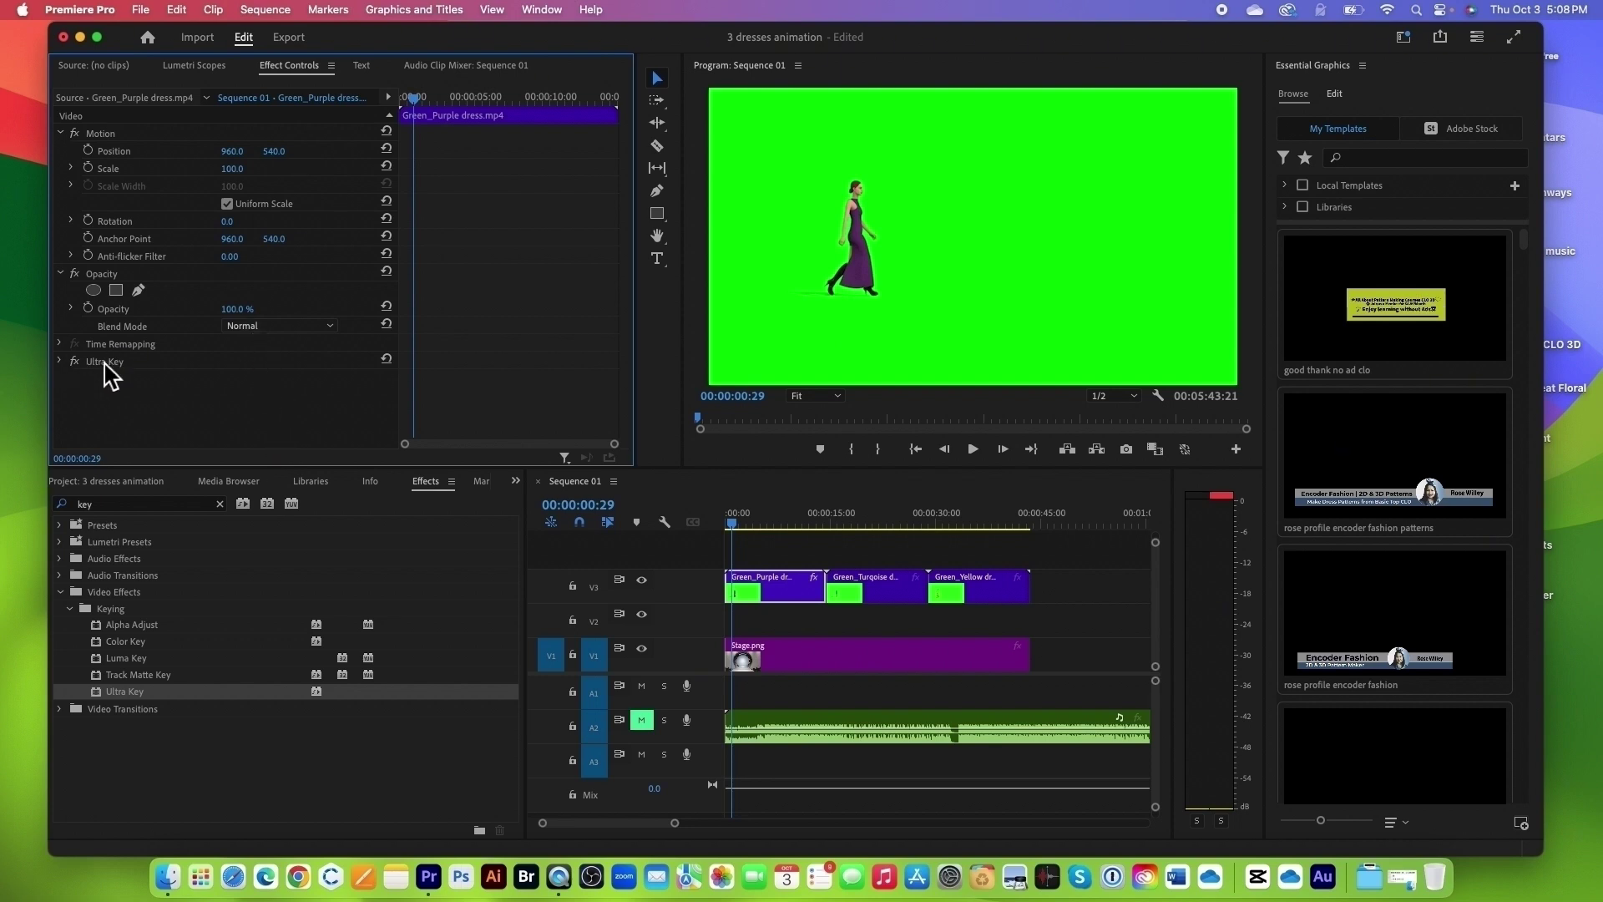
Step: Set the Ultra Key's key color by sampling the green background behind the purple dress avatar
left_click(60, 361)
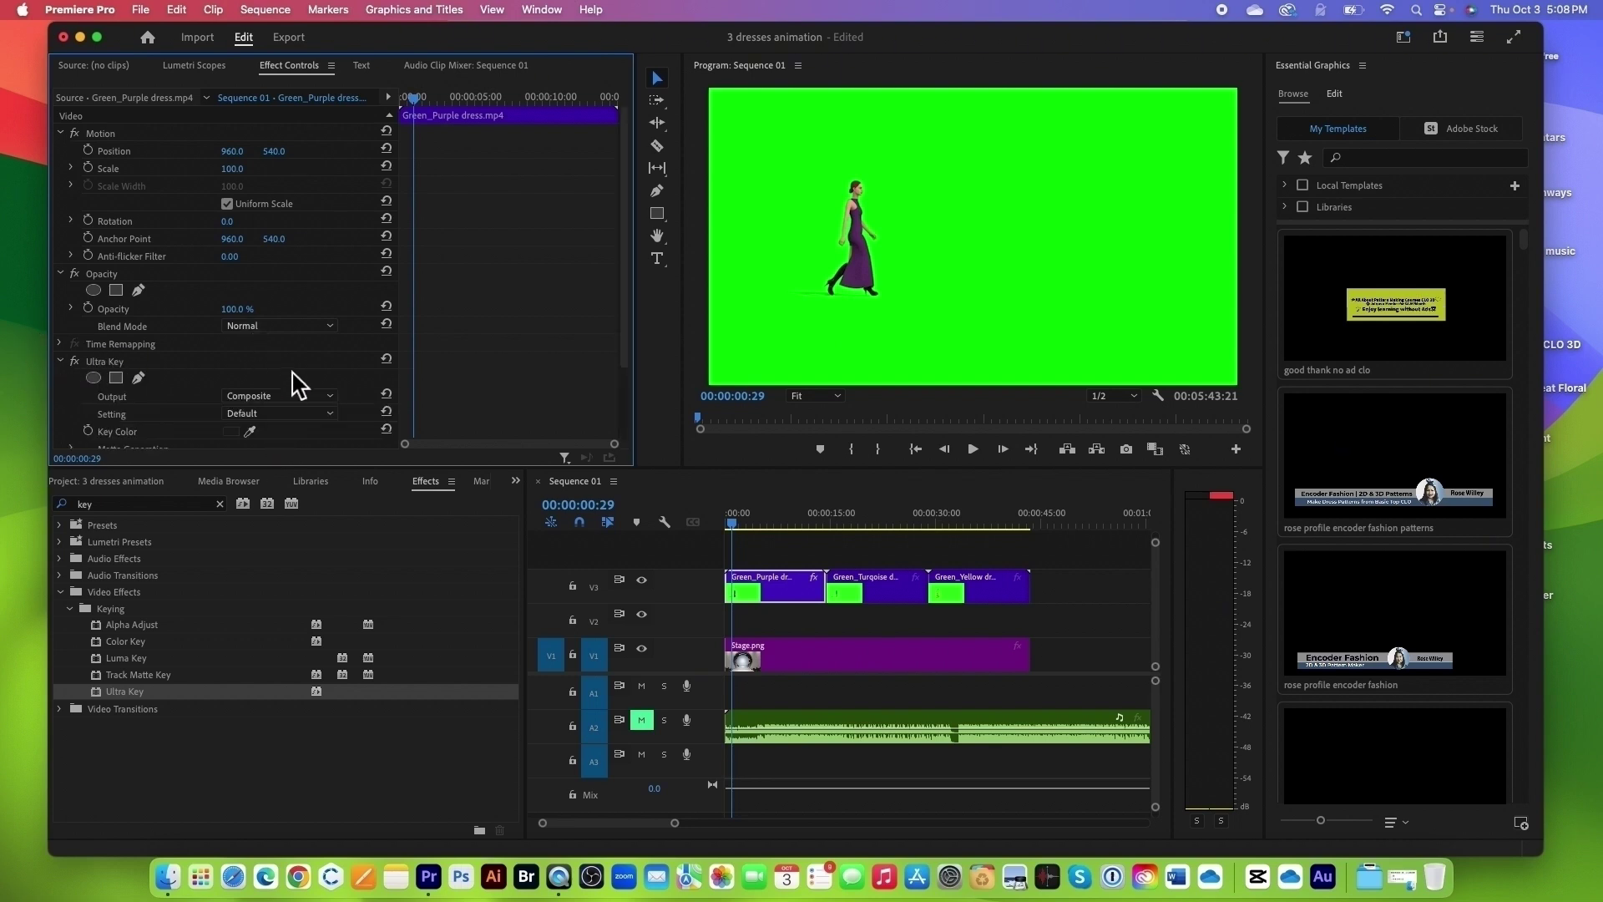
scroll(297, 385, "down", 2)
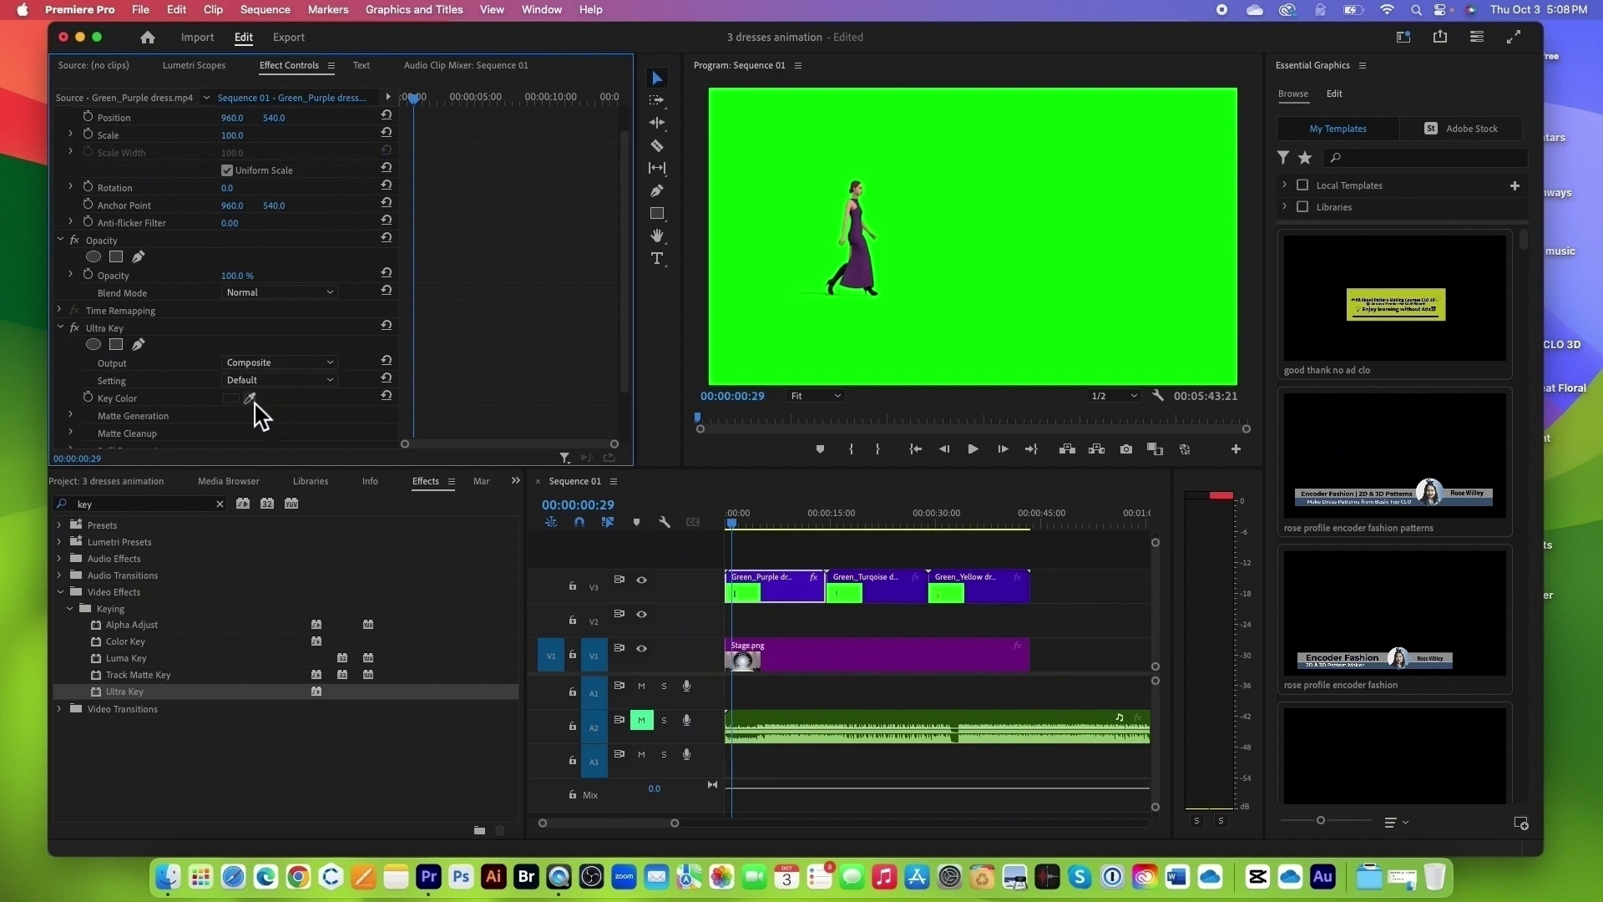
left_click_drag(255, 404, 254, 416)
left_click(954, 229)
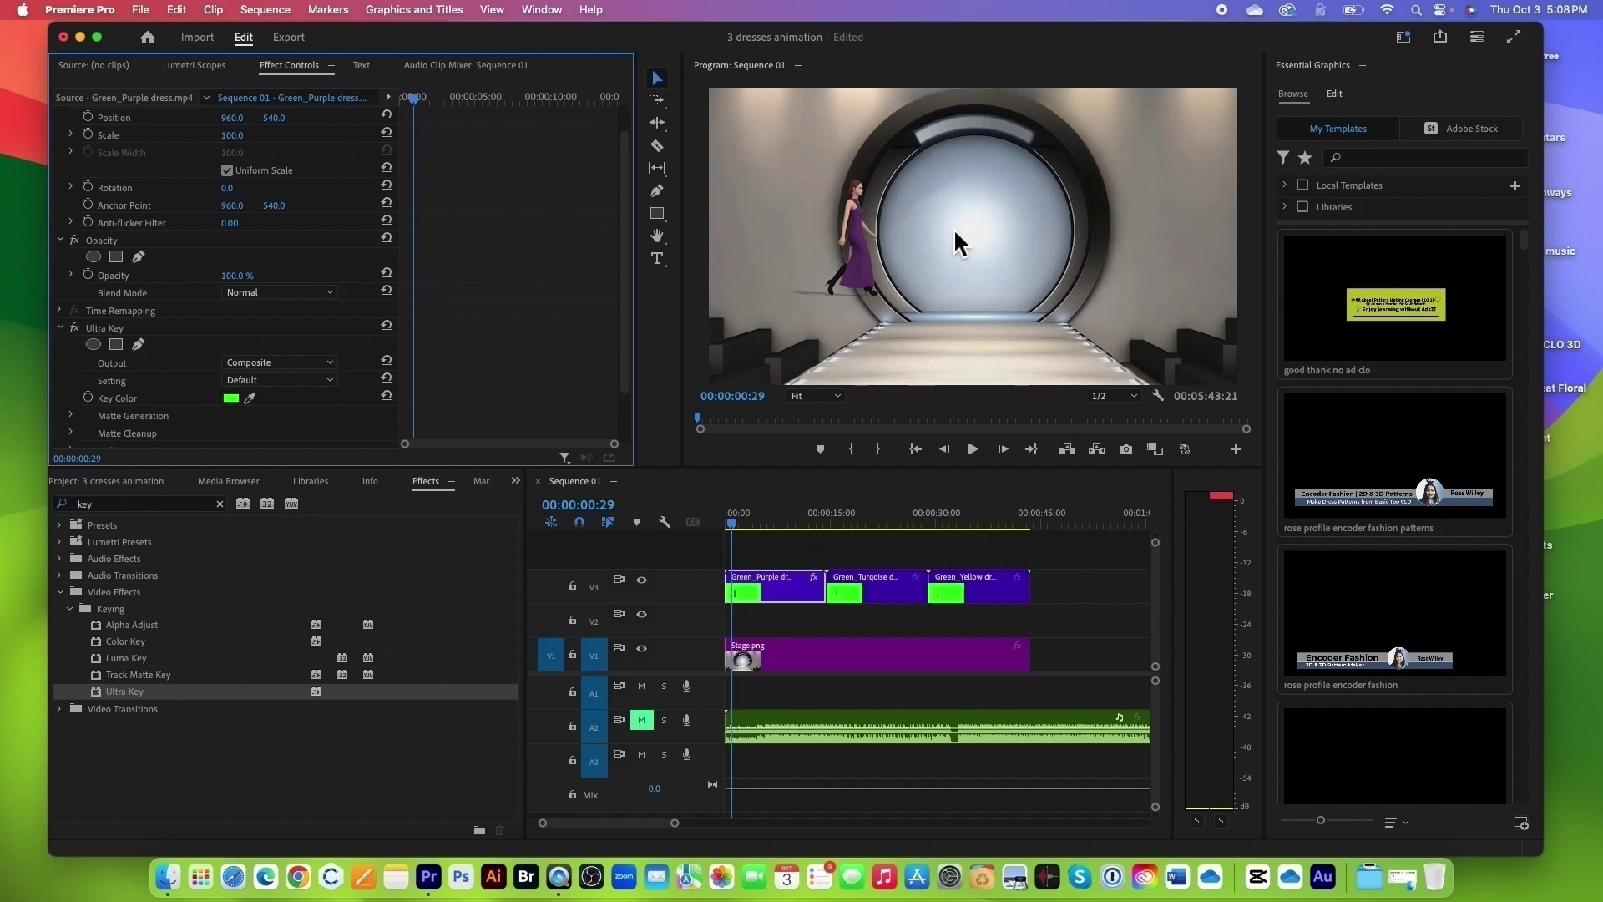
Step: Copy the configured Ultra Key effect from the Green_Purple dress clip and paste it onto the Green_Turqoise dress clip
left_click(174, 330)
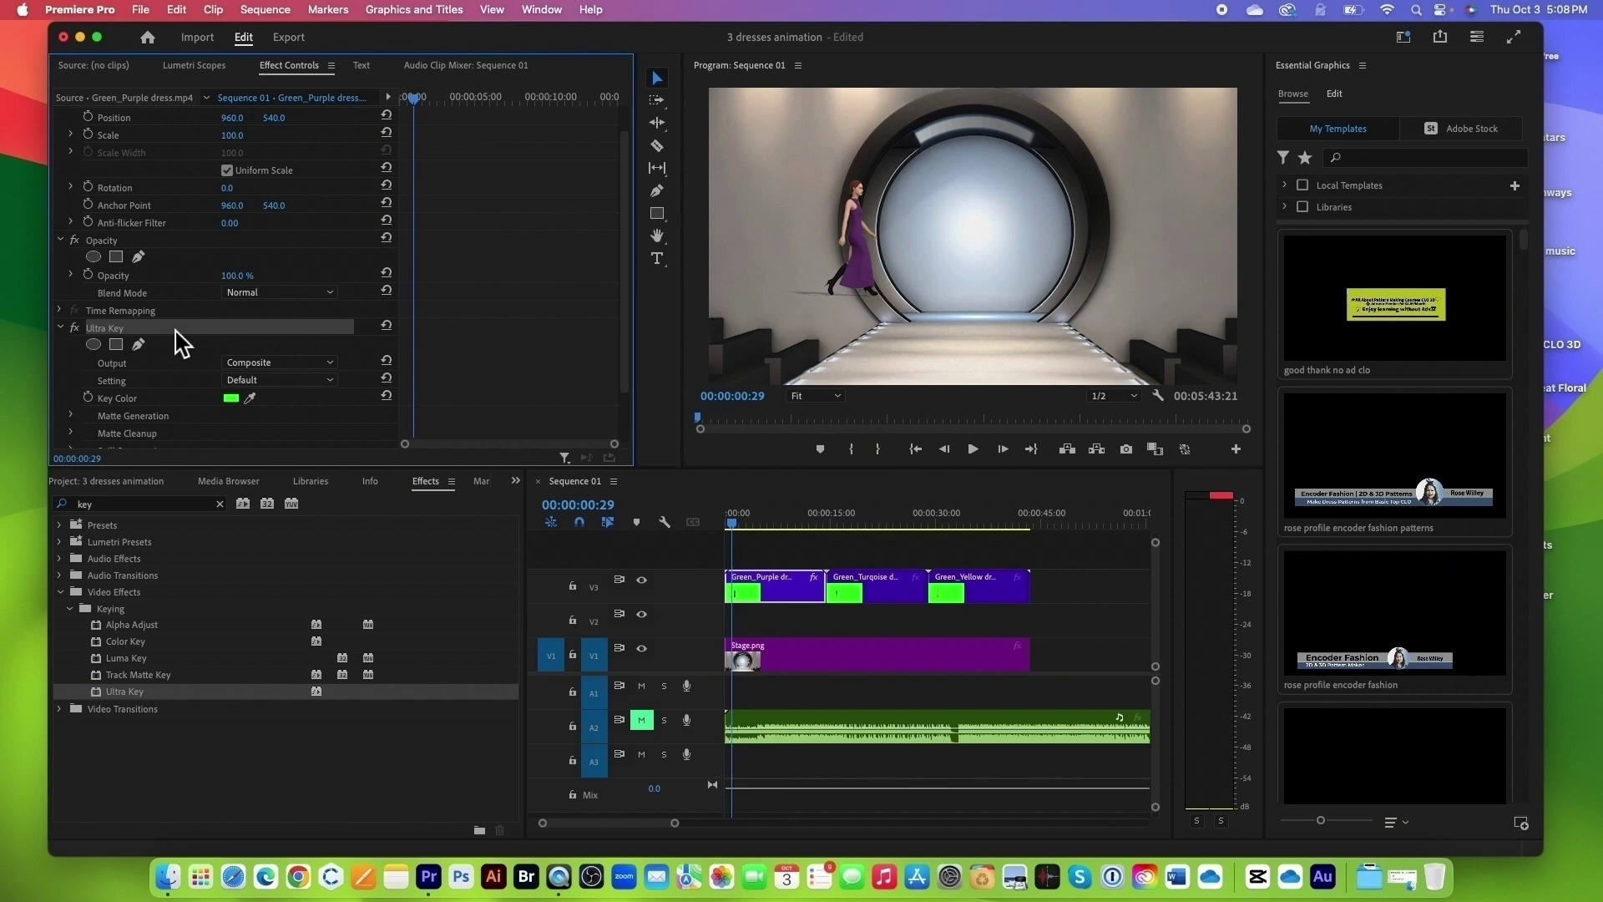
right_click(176, 330)
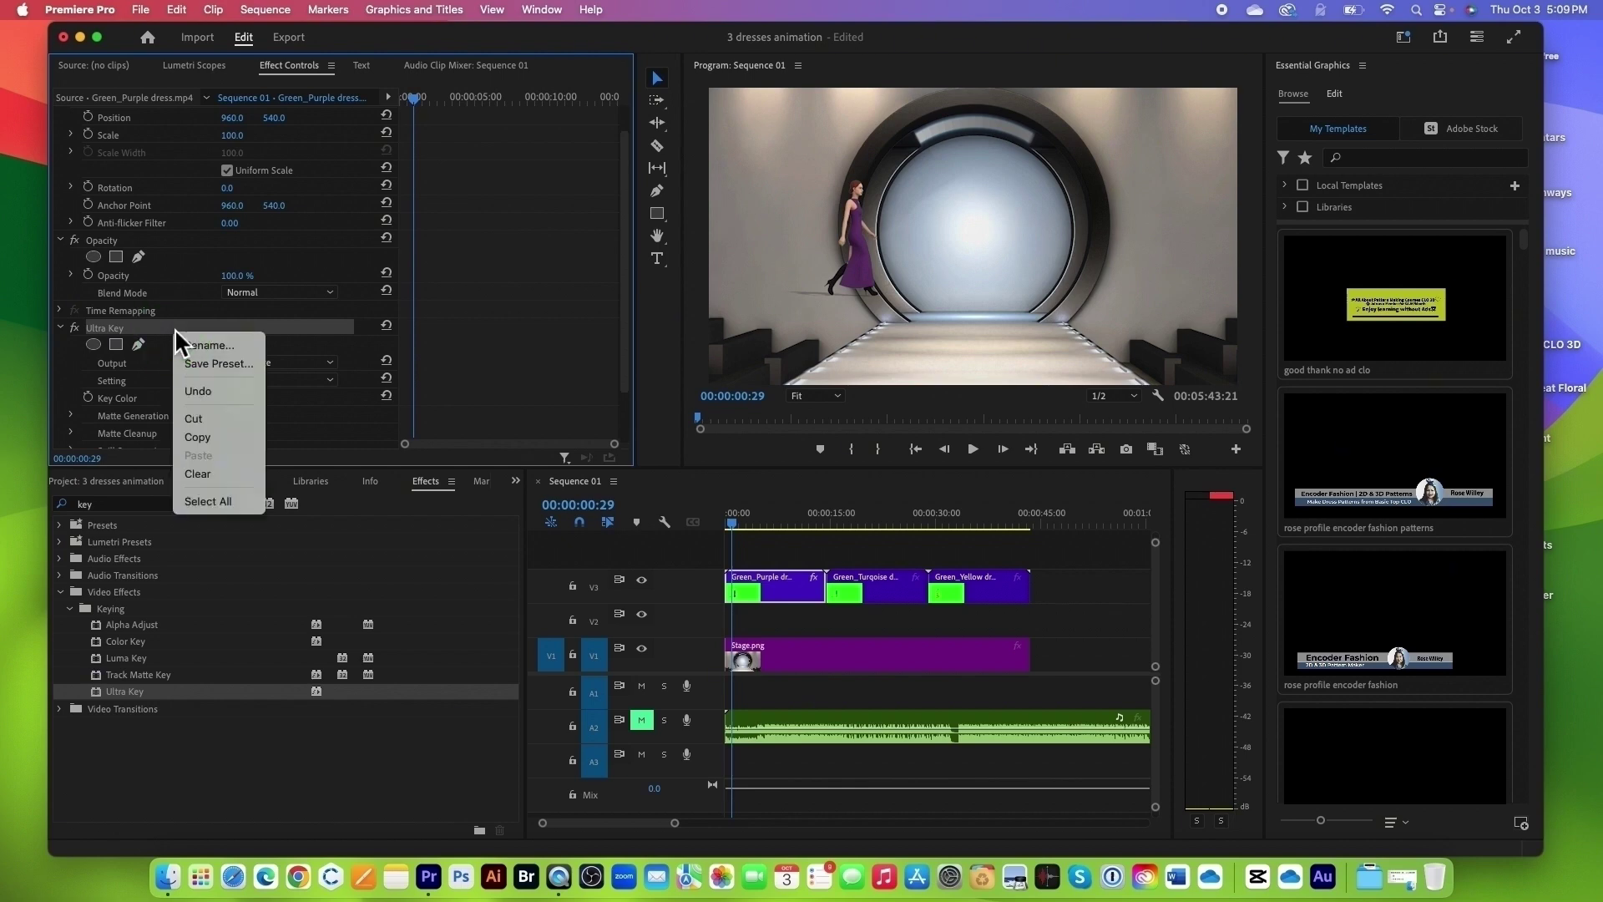
left_click(213, 454)
left_click(888, 518)
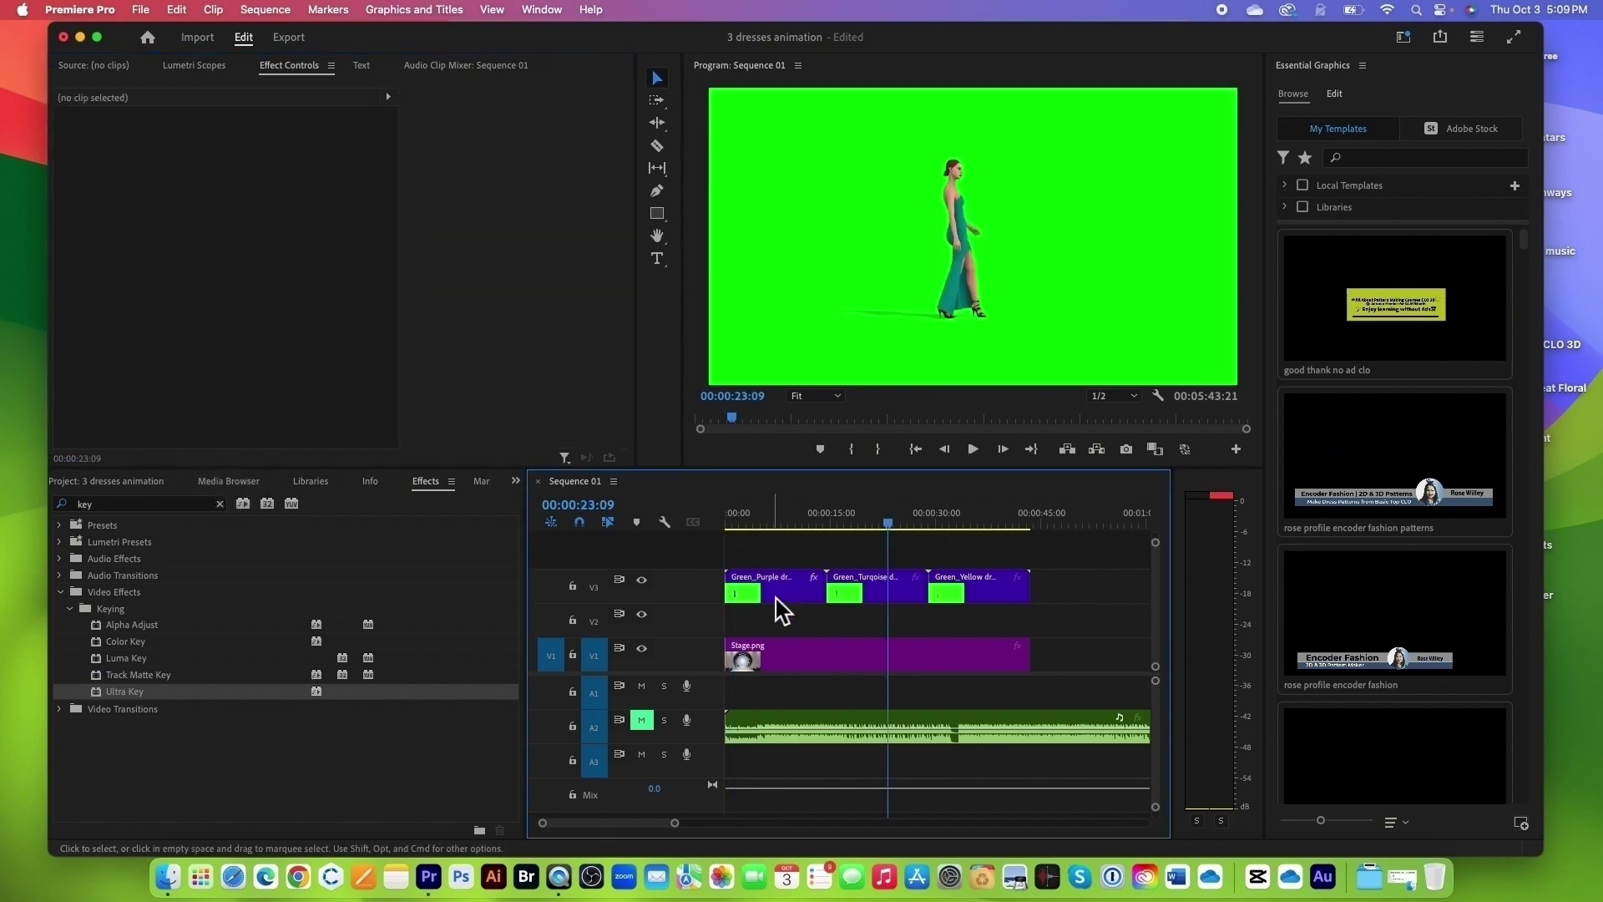
left_click(897, 593)
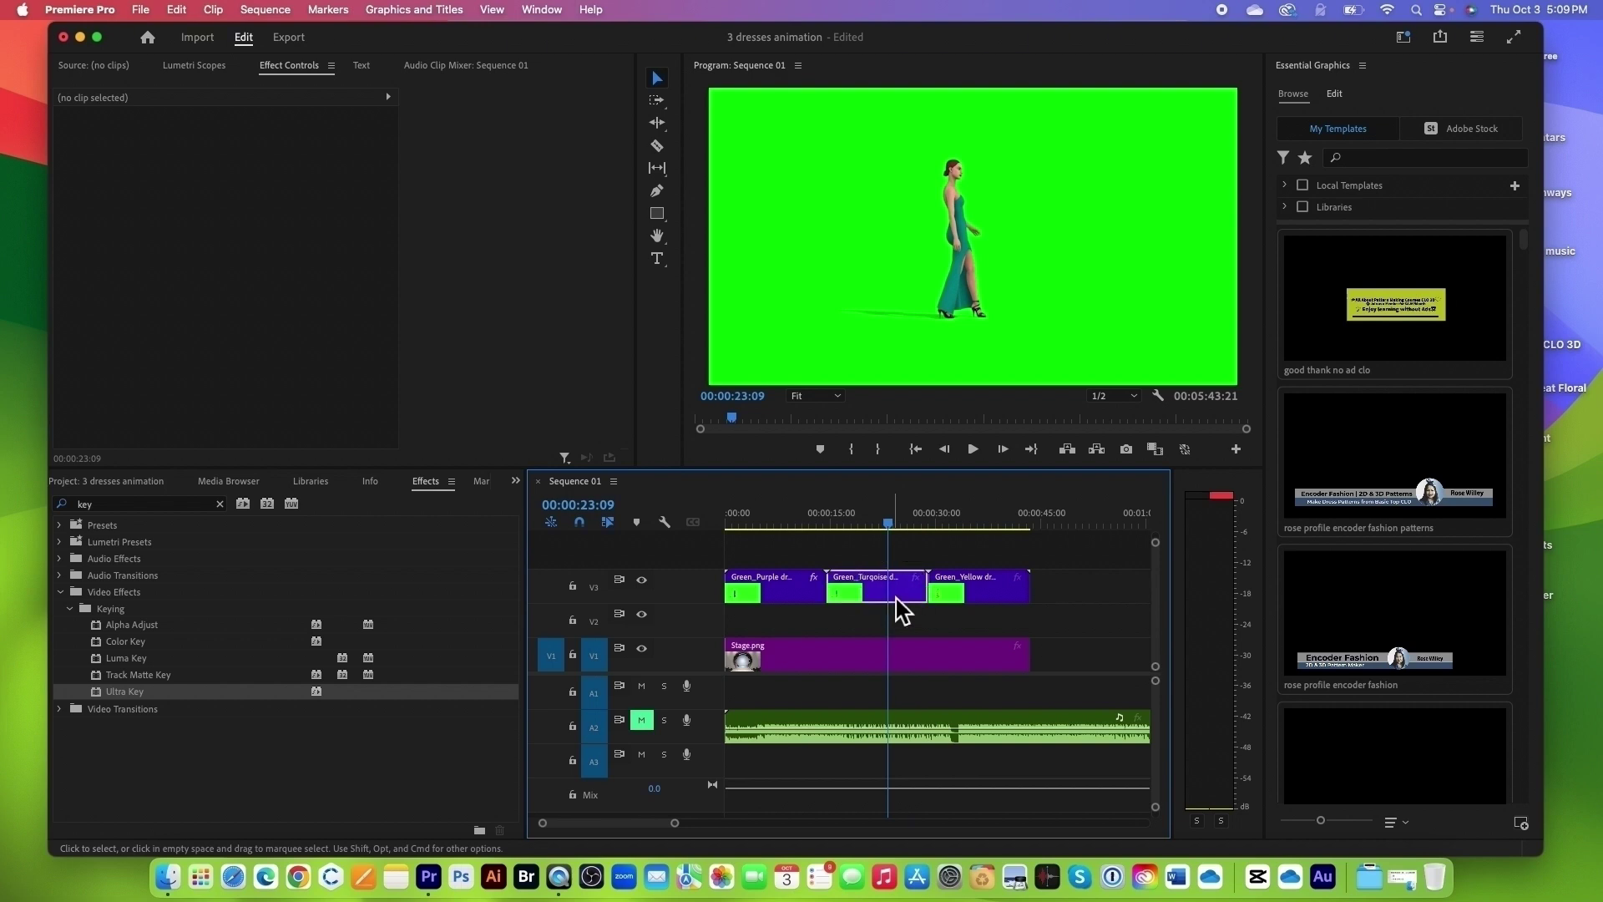
right_click(177, 395)
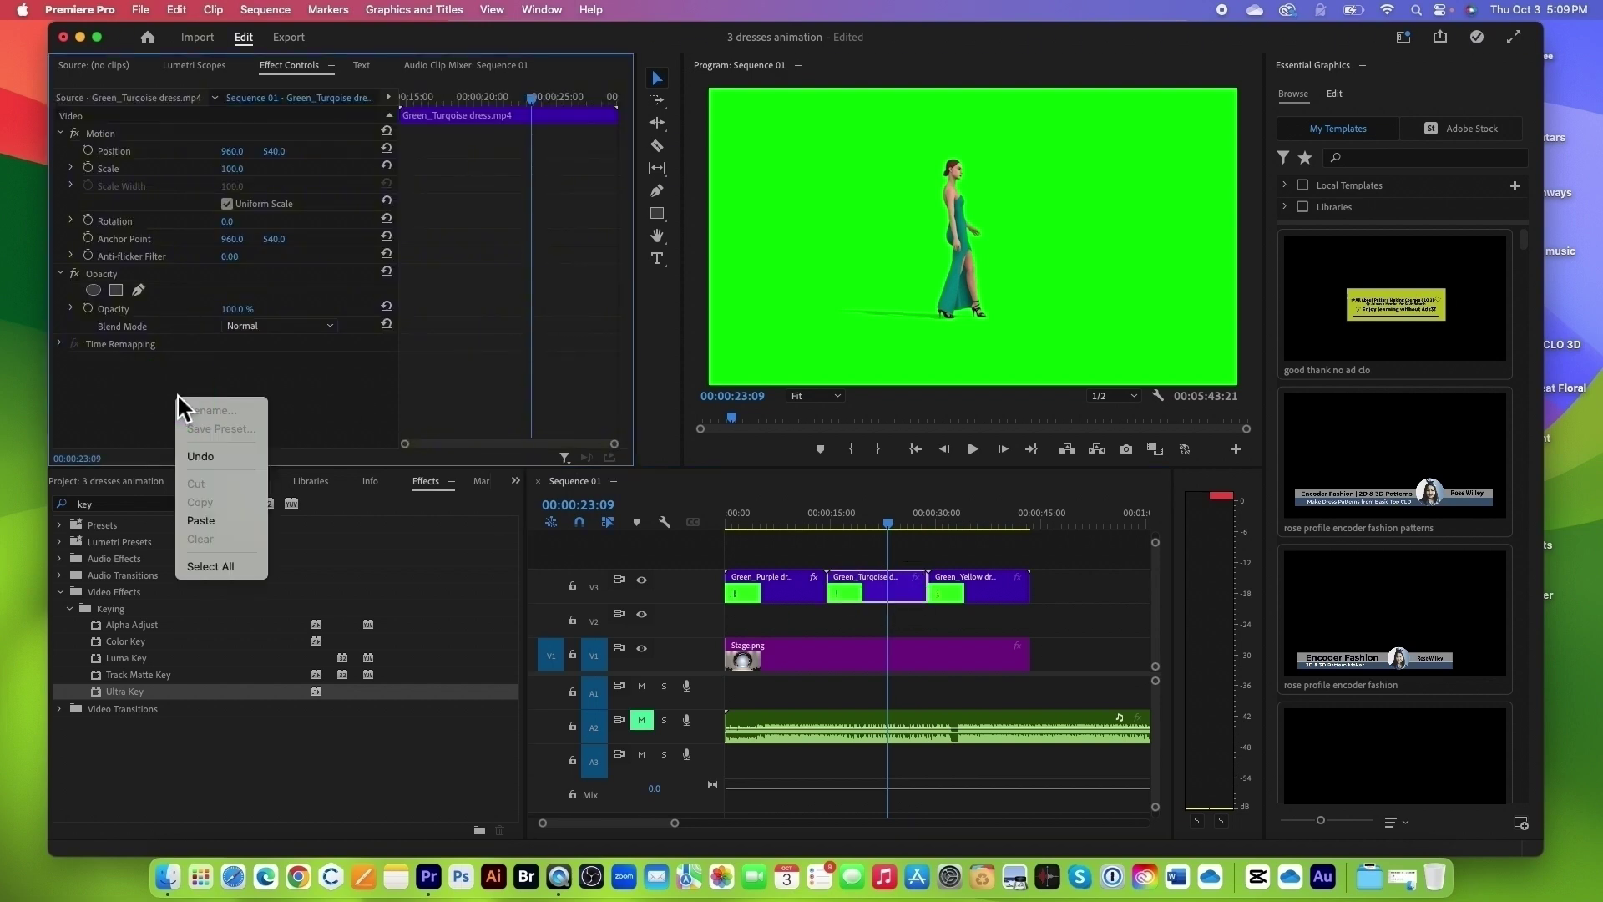
left_click(234, 521)
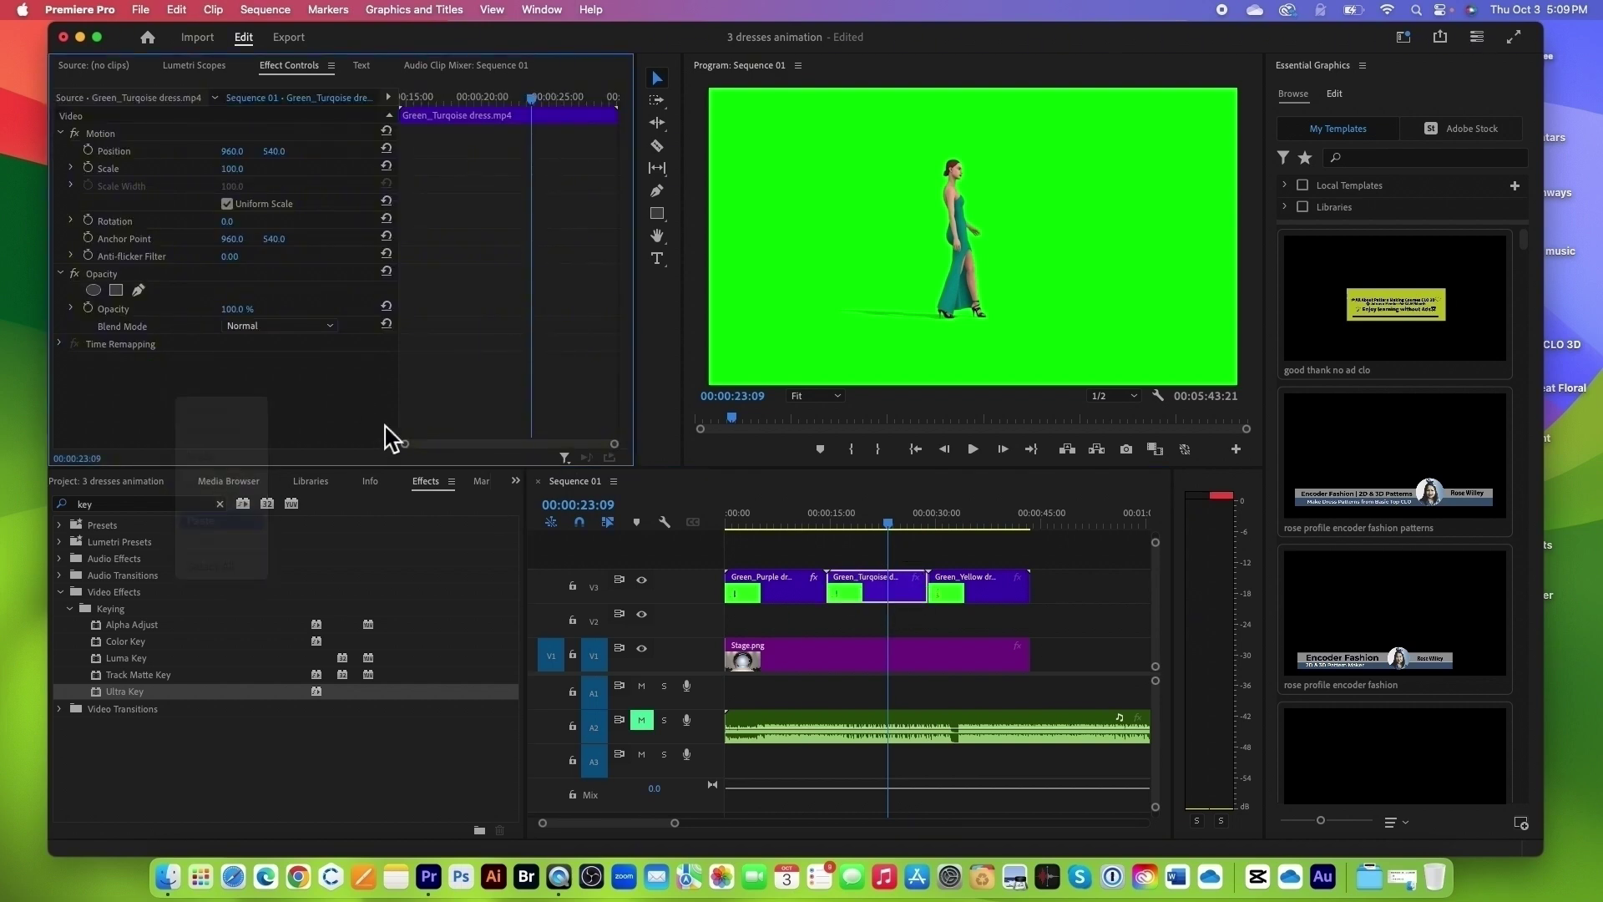
Step: Paste the copied Ultra Key effect onto the Green_Yellow dress clip, with the playhead at 00:00:33:23
left_click(890, 525)
left_click_drag(890, 524, 960, 526)
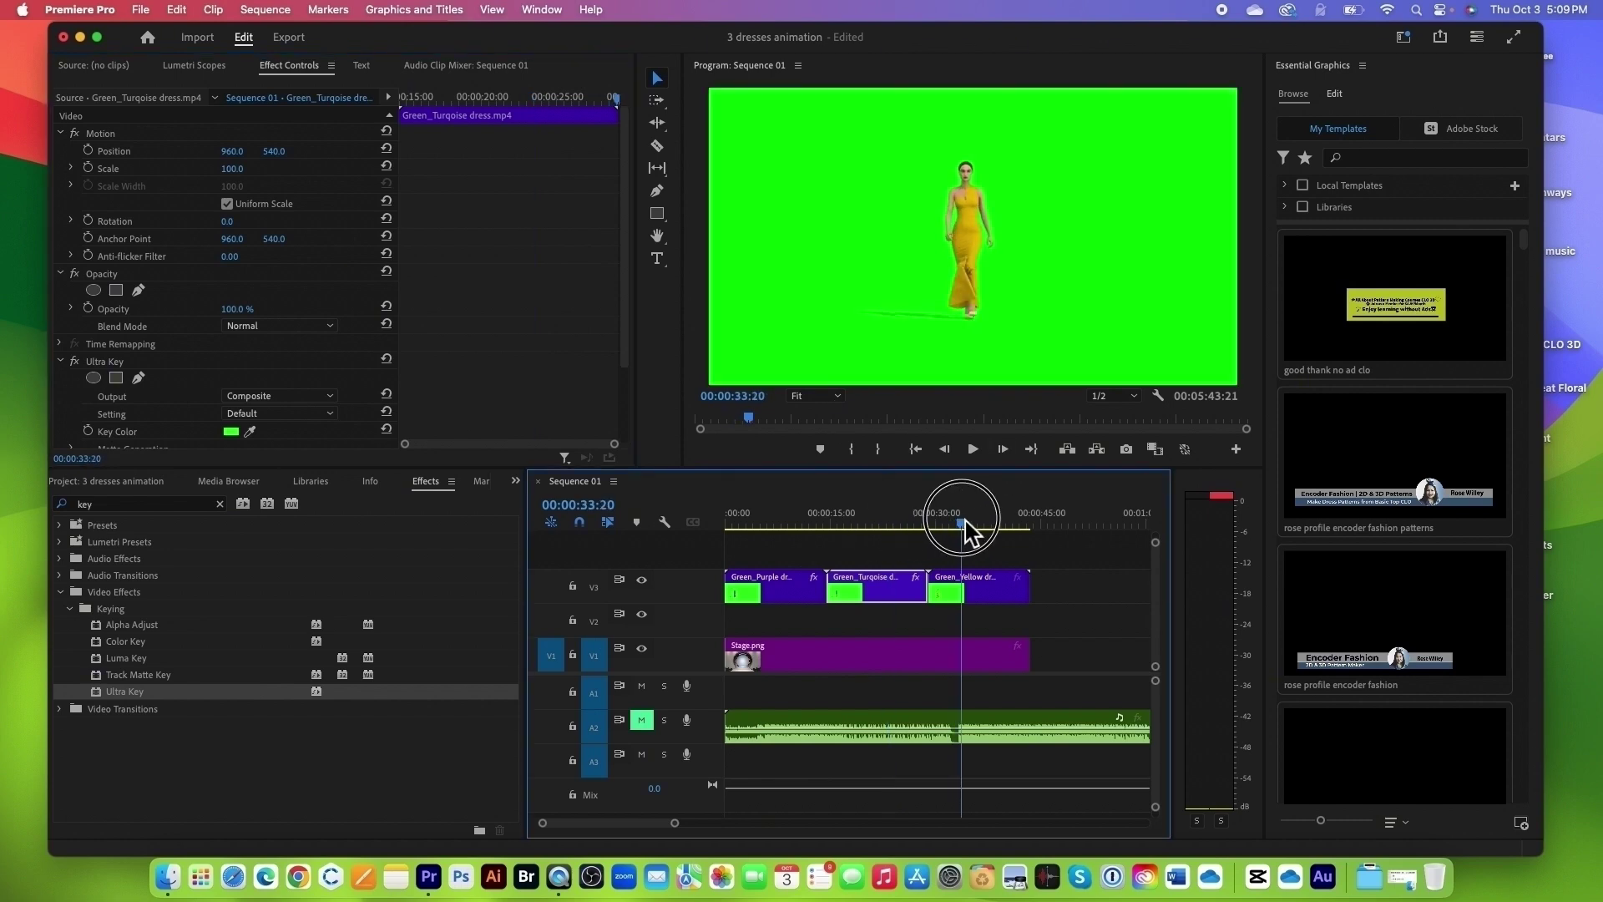
left_click(1013, 594)
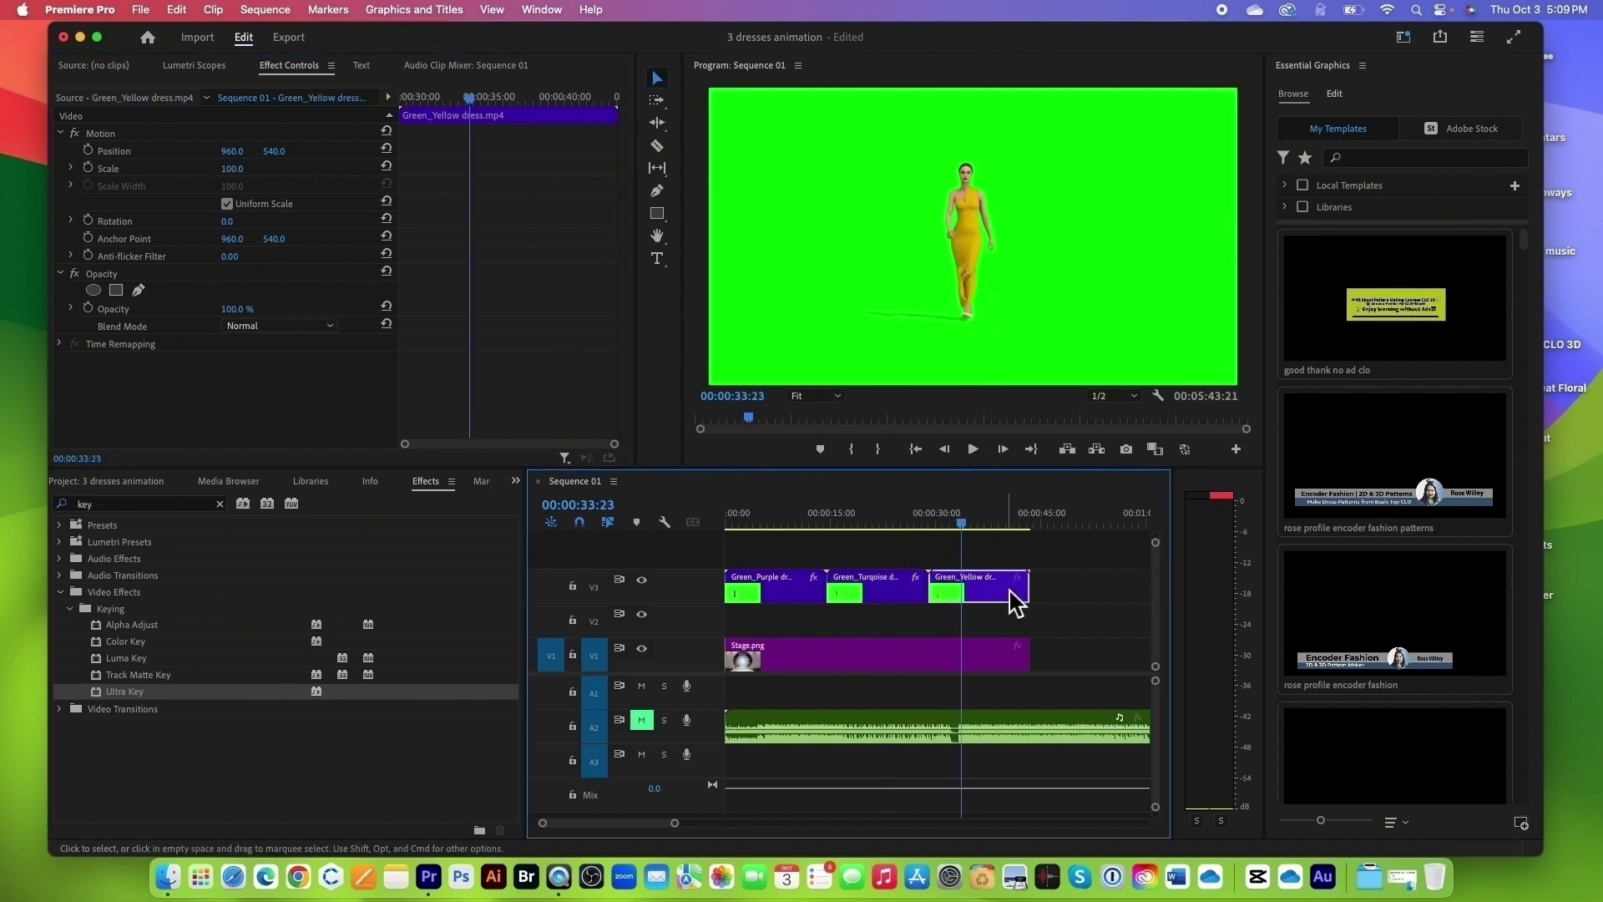
right_click(219, 407)
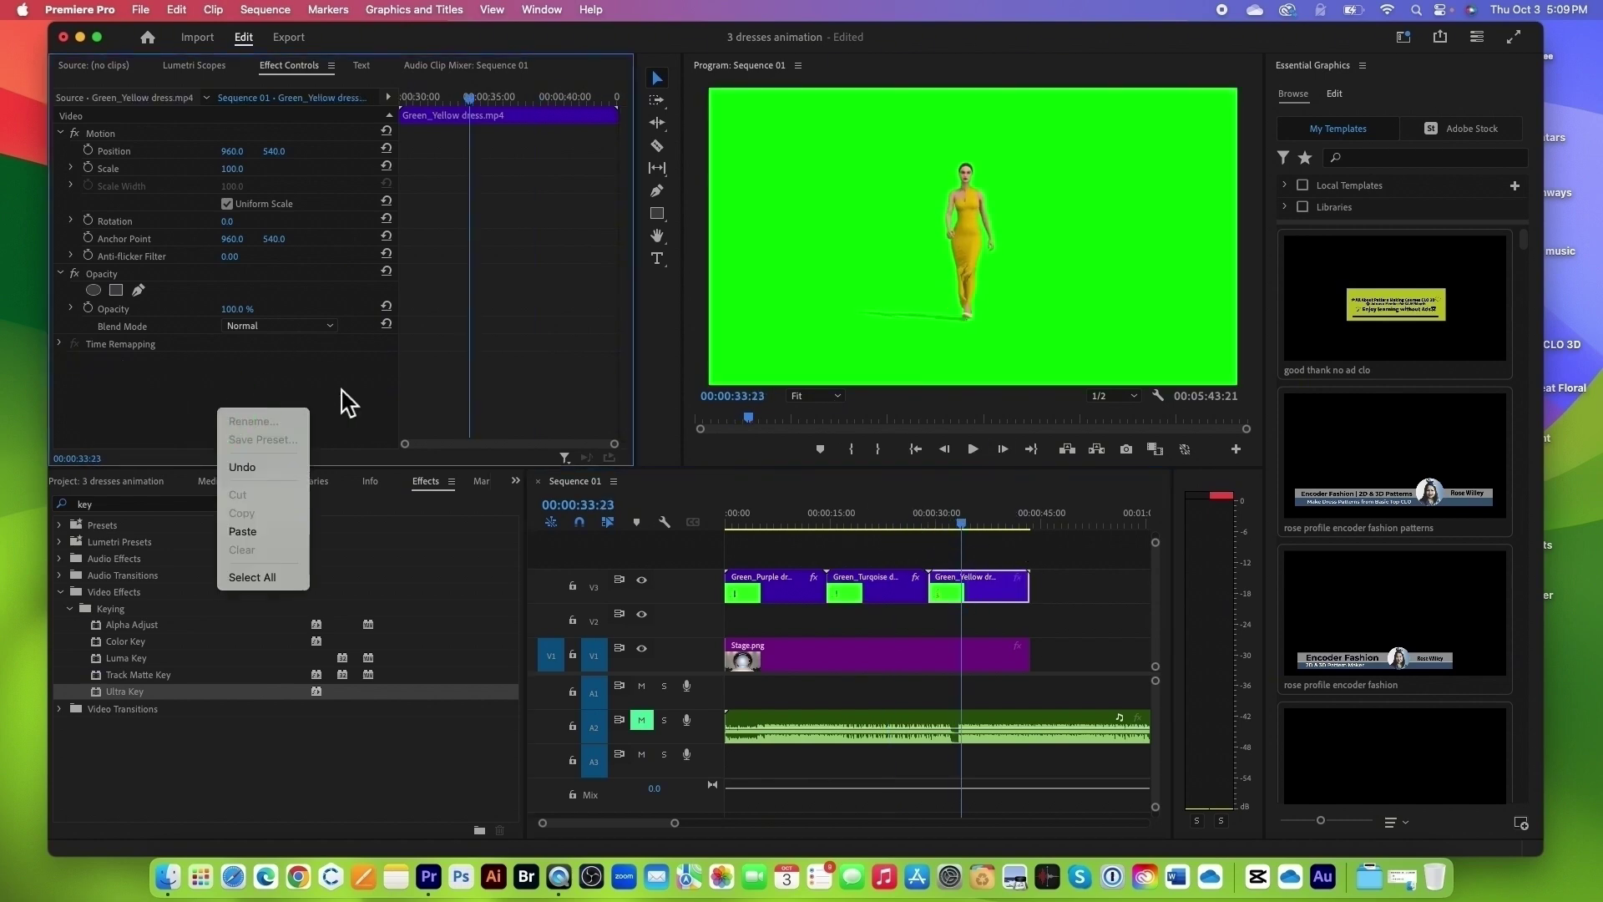
left_click(293, 532)
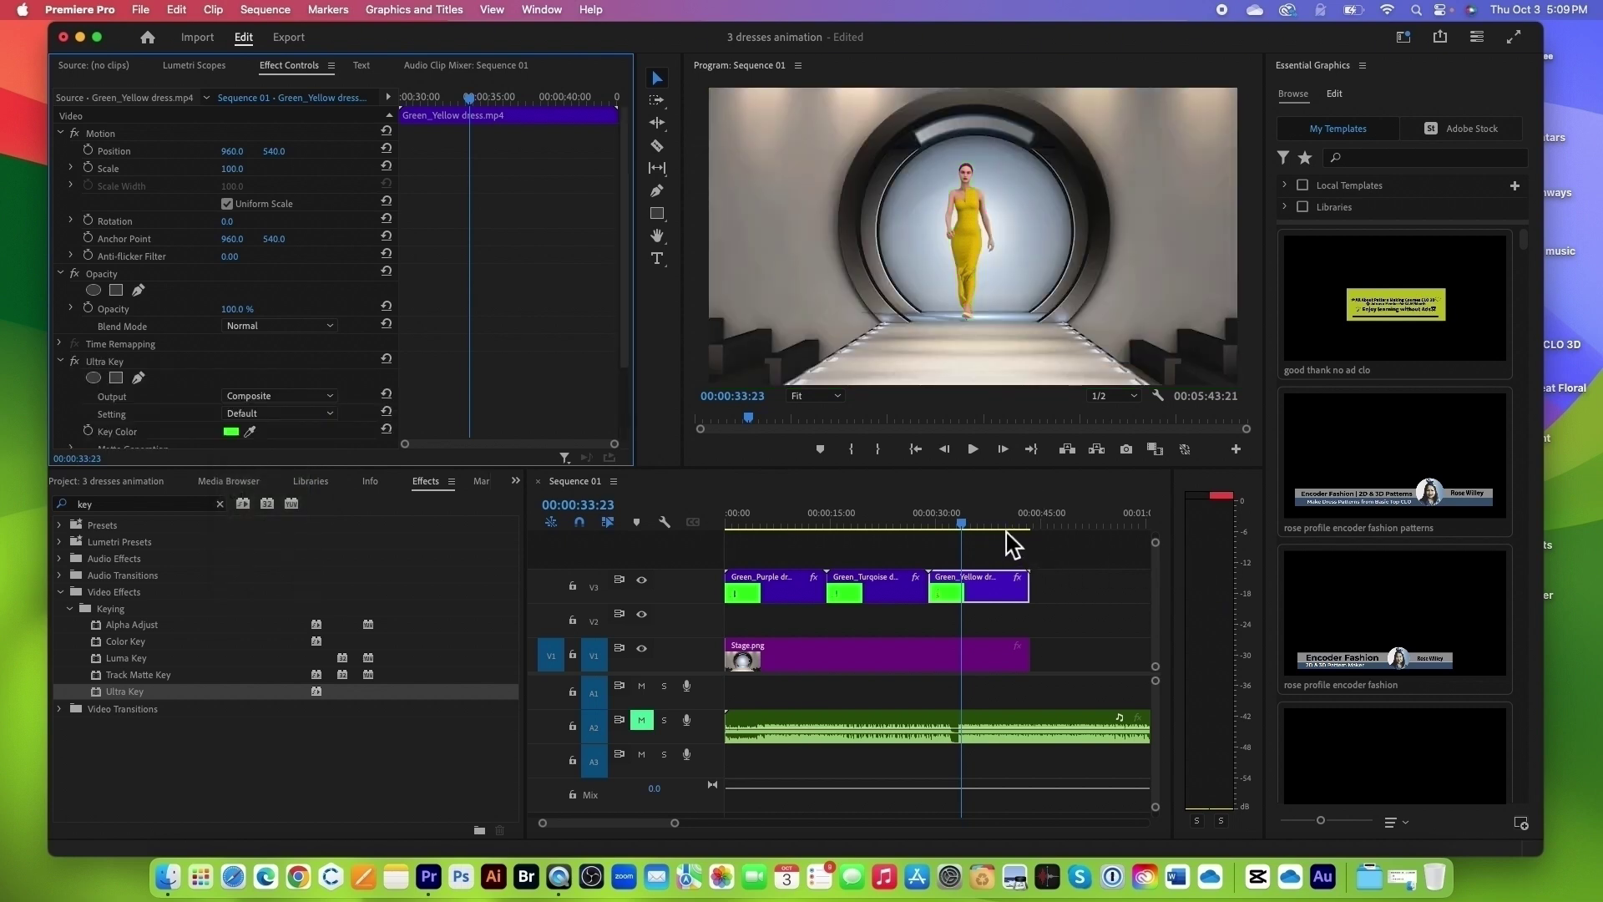
Step: Add clip markers to the Green_Purple dress clip at 00:00:02:26 and 00:00:11:12
left_click_drag(964, 524, 751, 525)
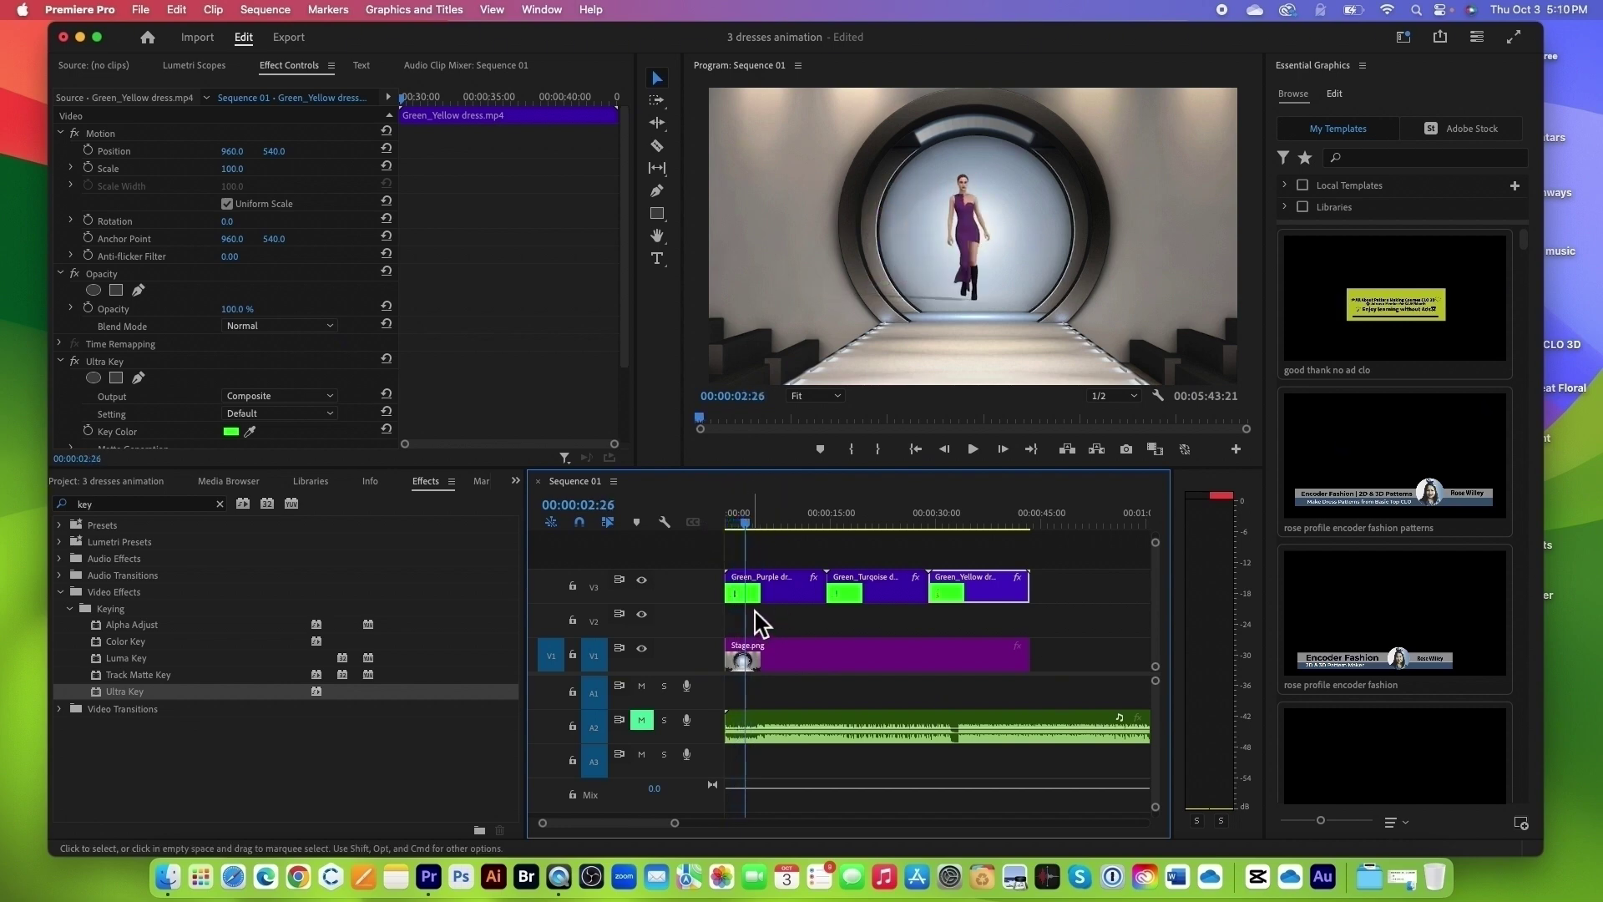
mouse_move(749, 526)
left_mouse_down()
mouse_move(719, 527)
mouse_move(751, 533)
left_mouse_up()
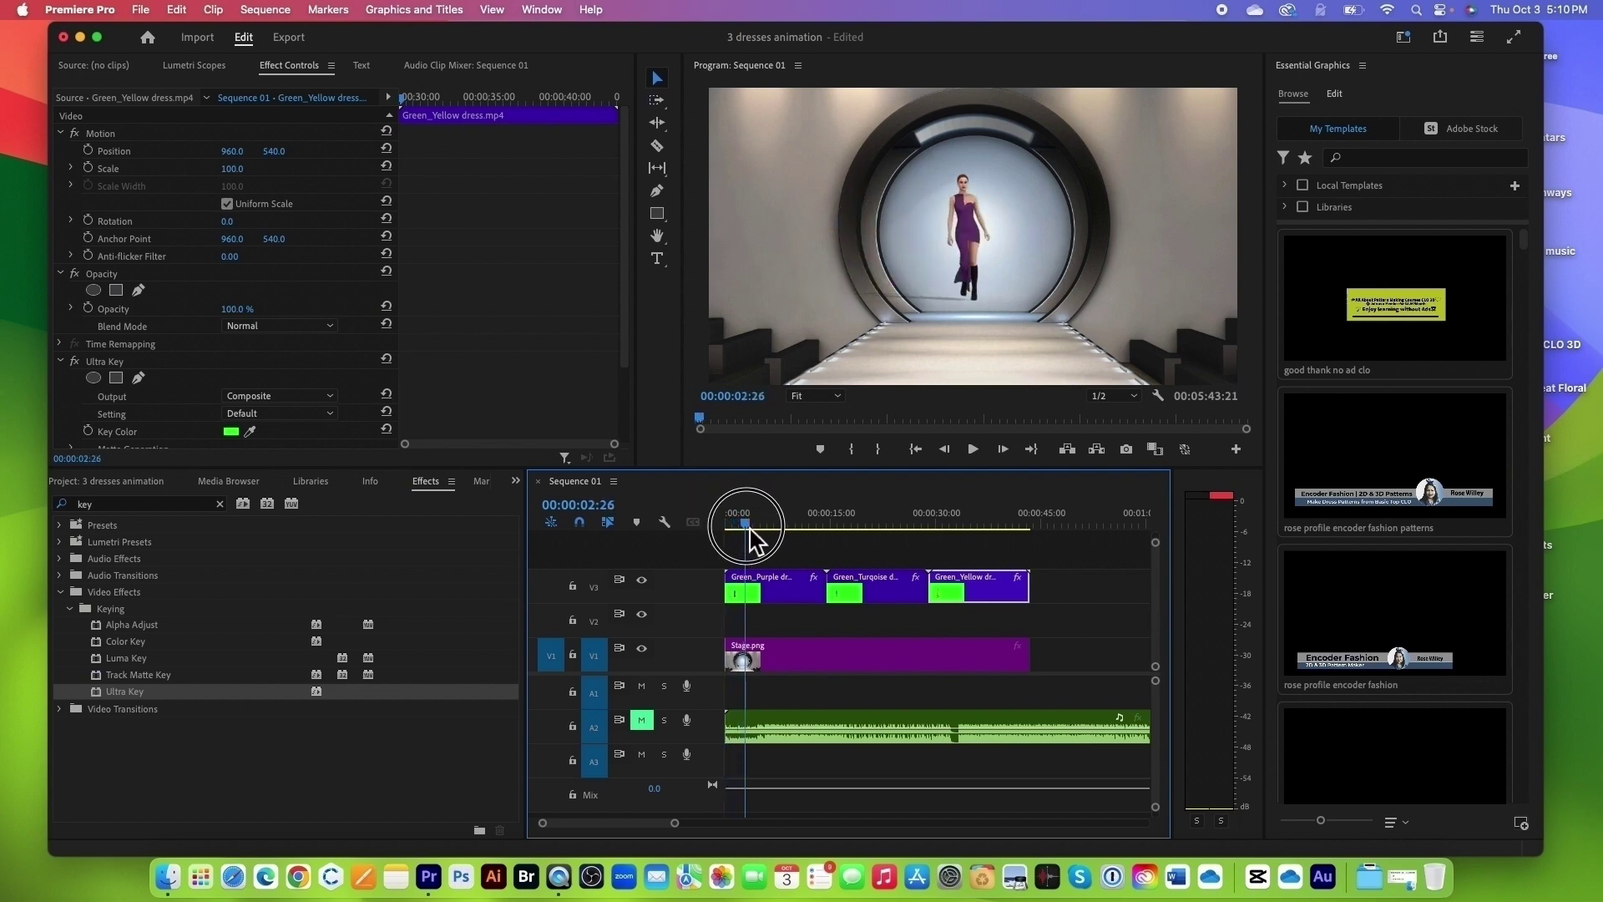
left_click(750, 578)
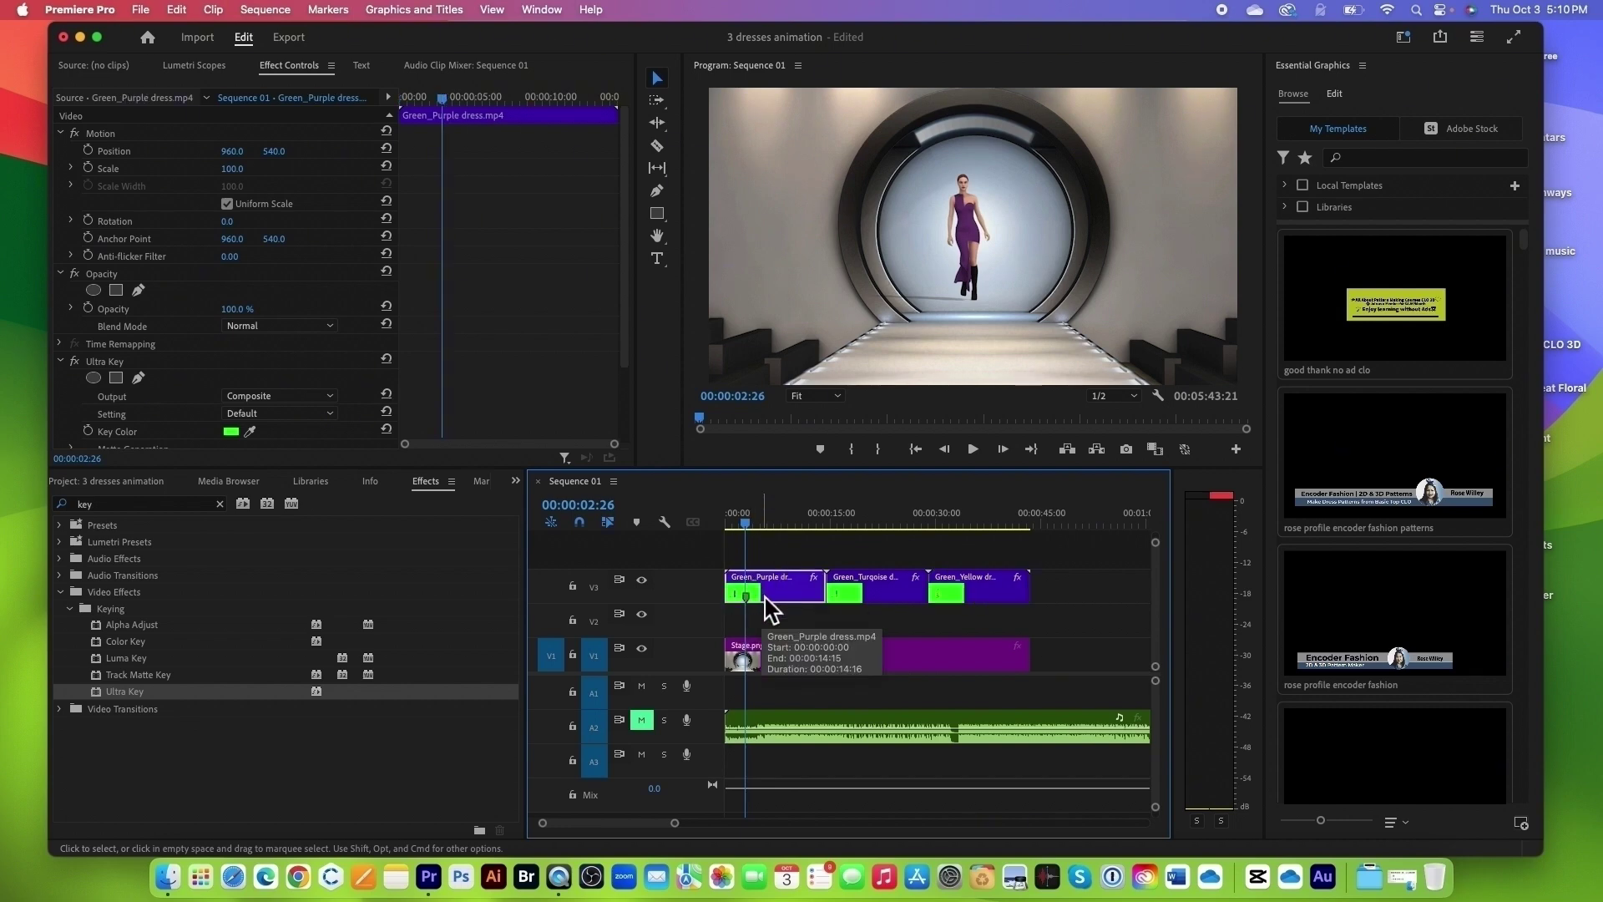
left_click(747, 596)
left_click_drag(749, 527, 810, 539)
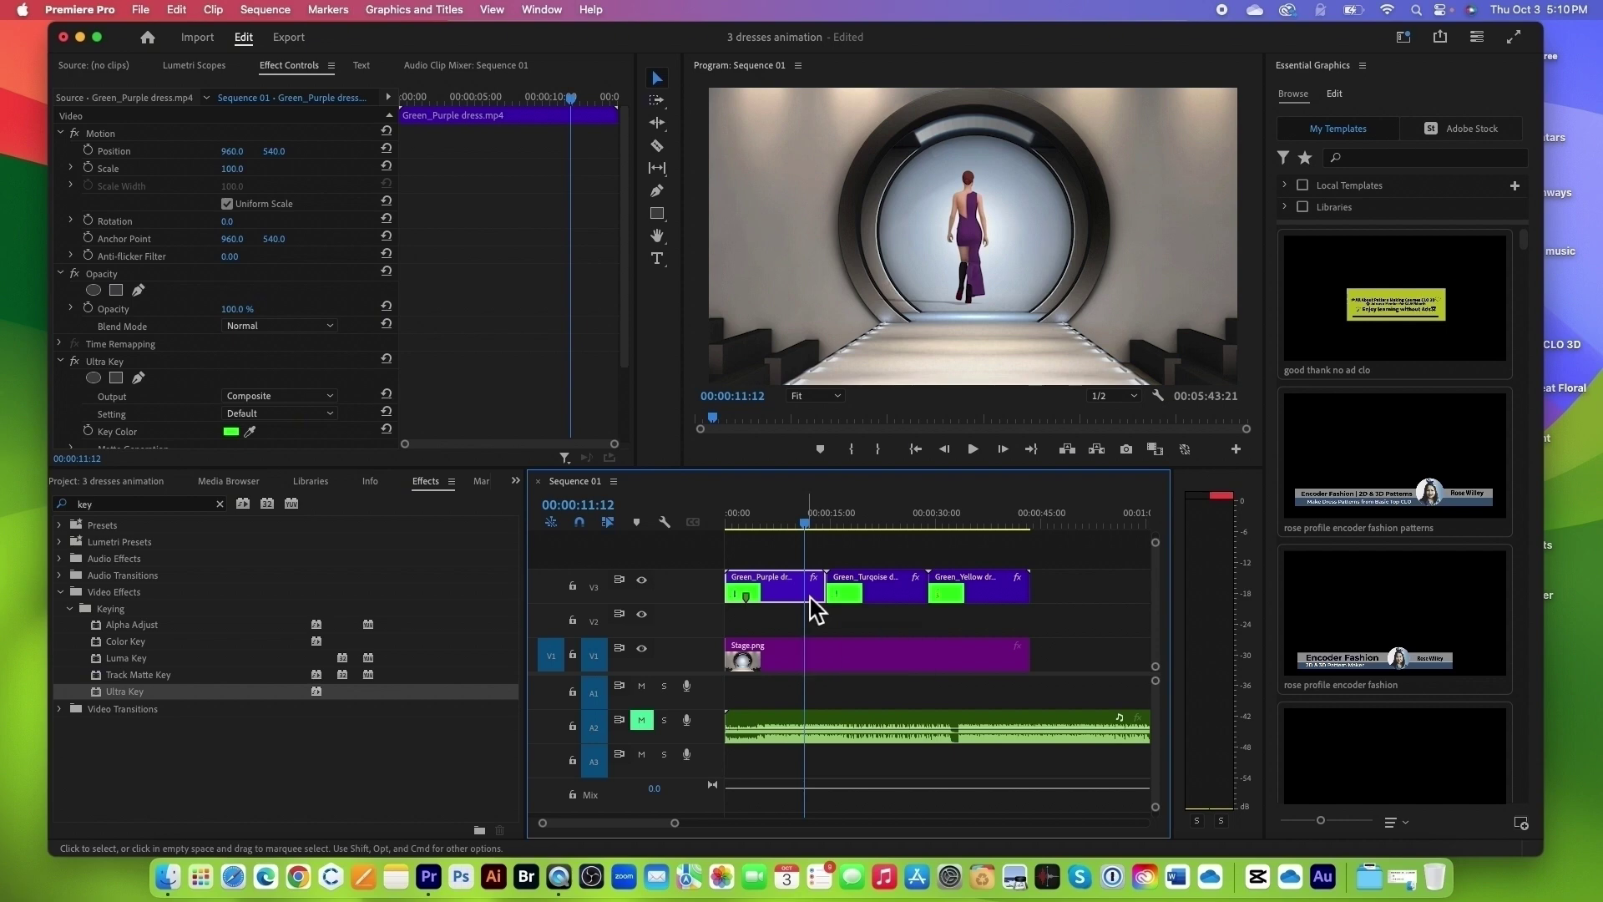
key("m")
Step: Add clip markers to the Green_Turqoise dress clip at 00:00:17:18 and 00:00:26:08
left_click_drag(803, 524, 838, 524)
left_click(879, 589)
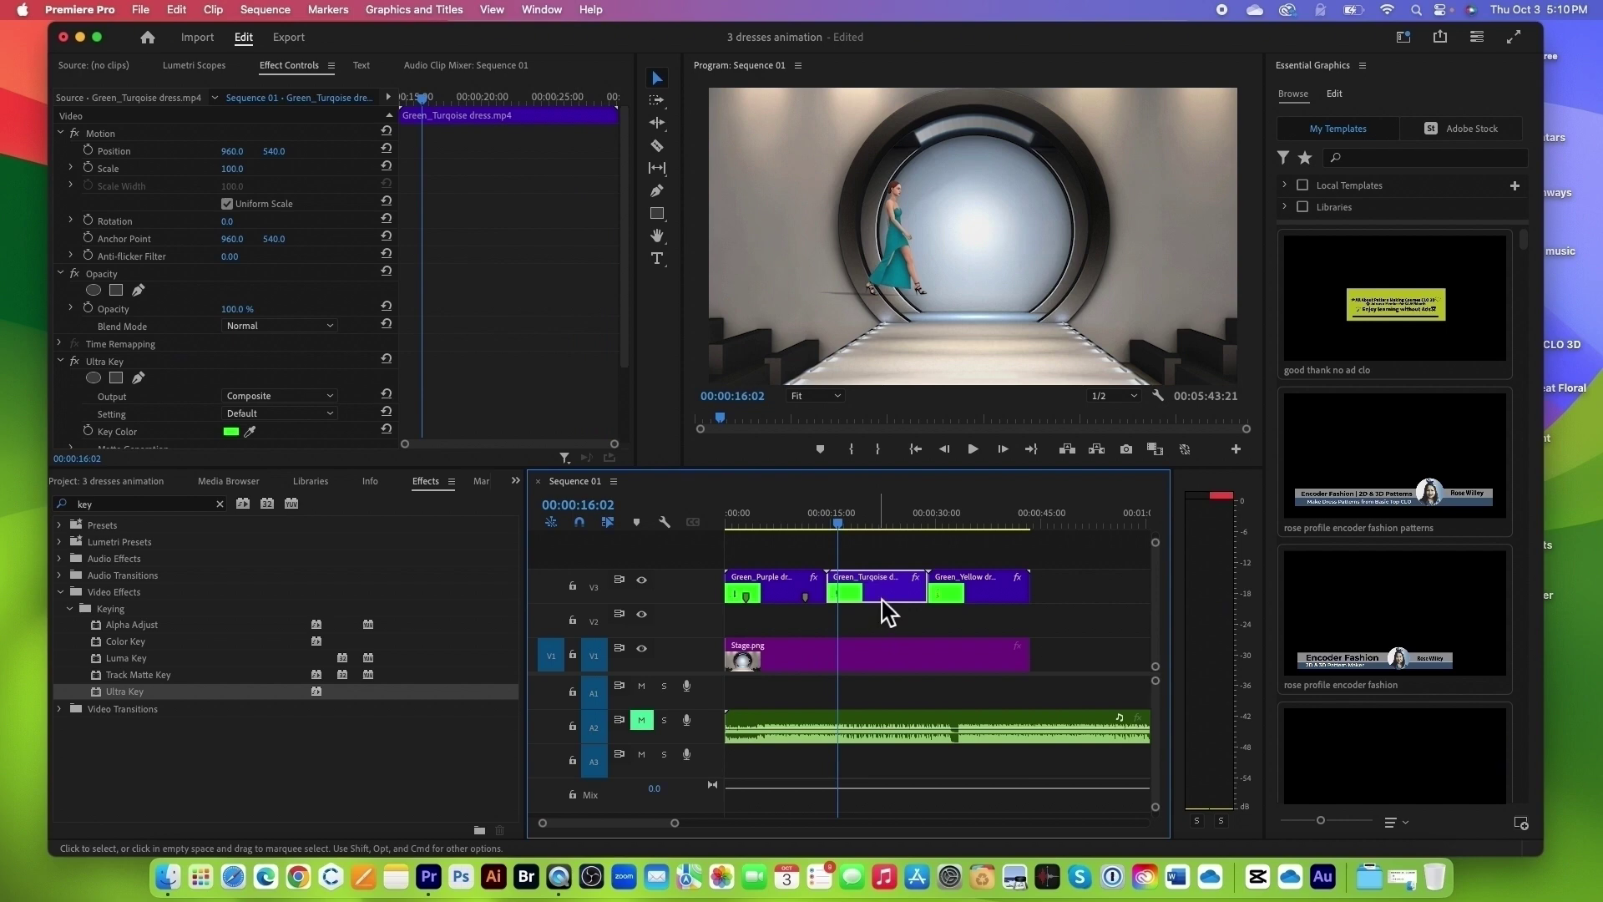
left_click(846, 524)
left_click_drag(846, 524, 849, 525)
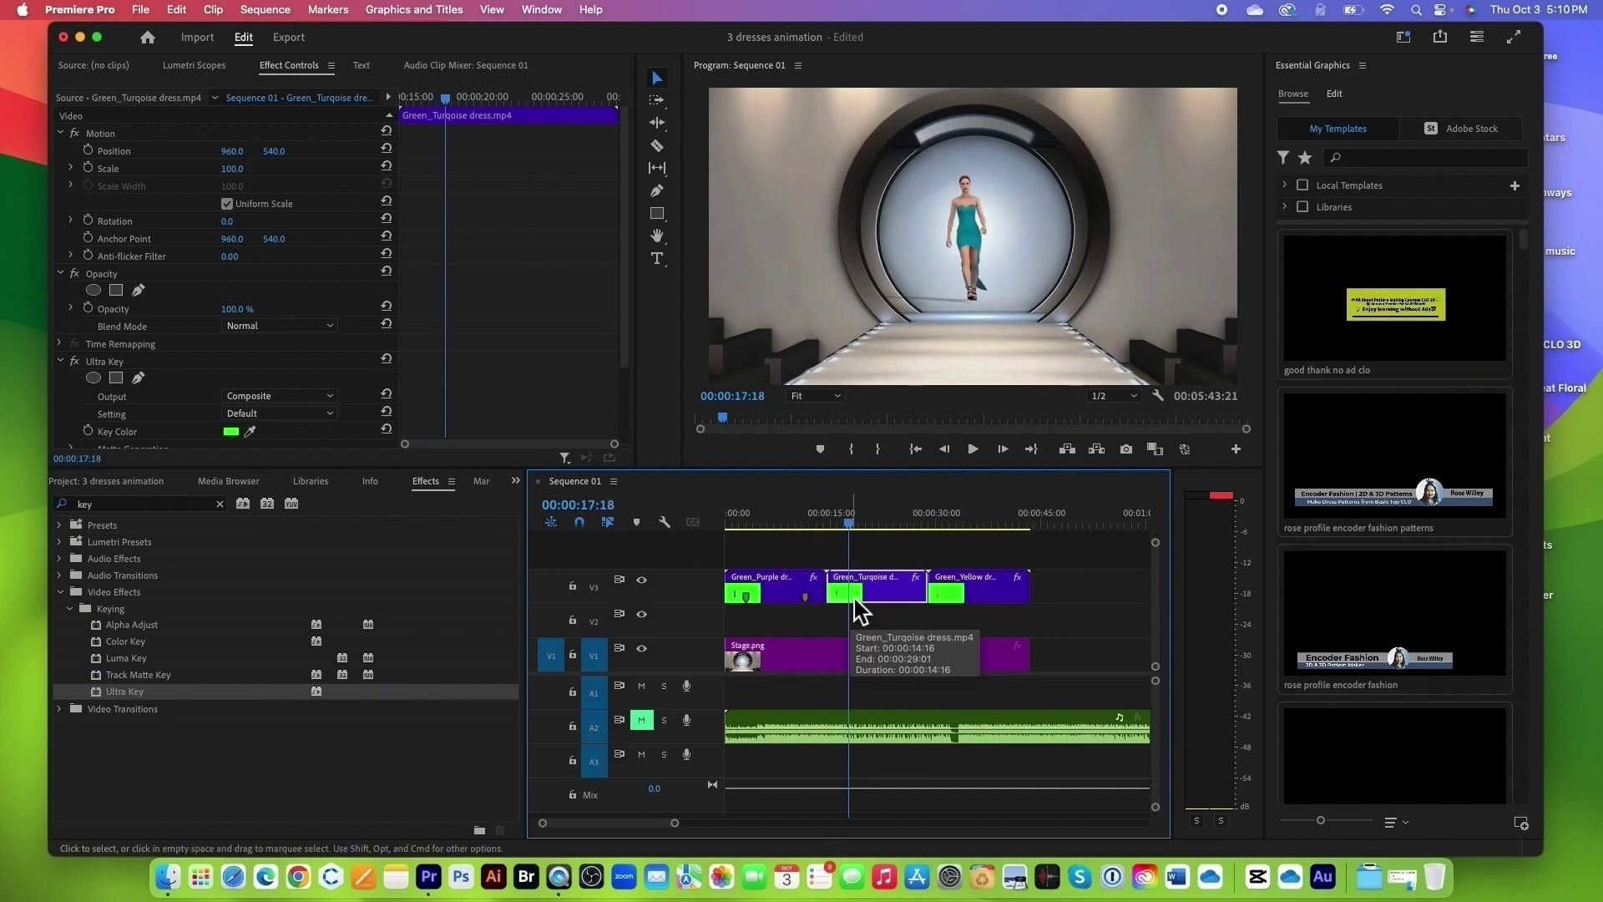
left_click(853, 527)
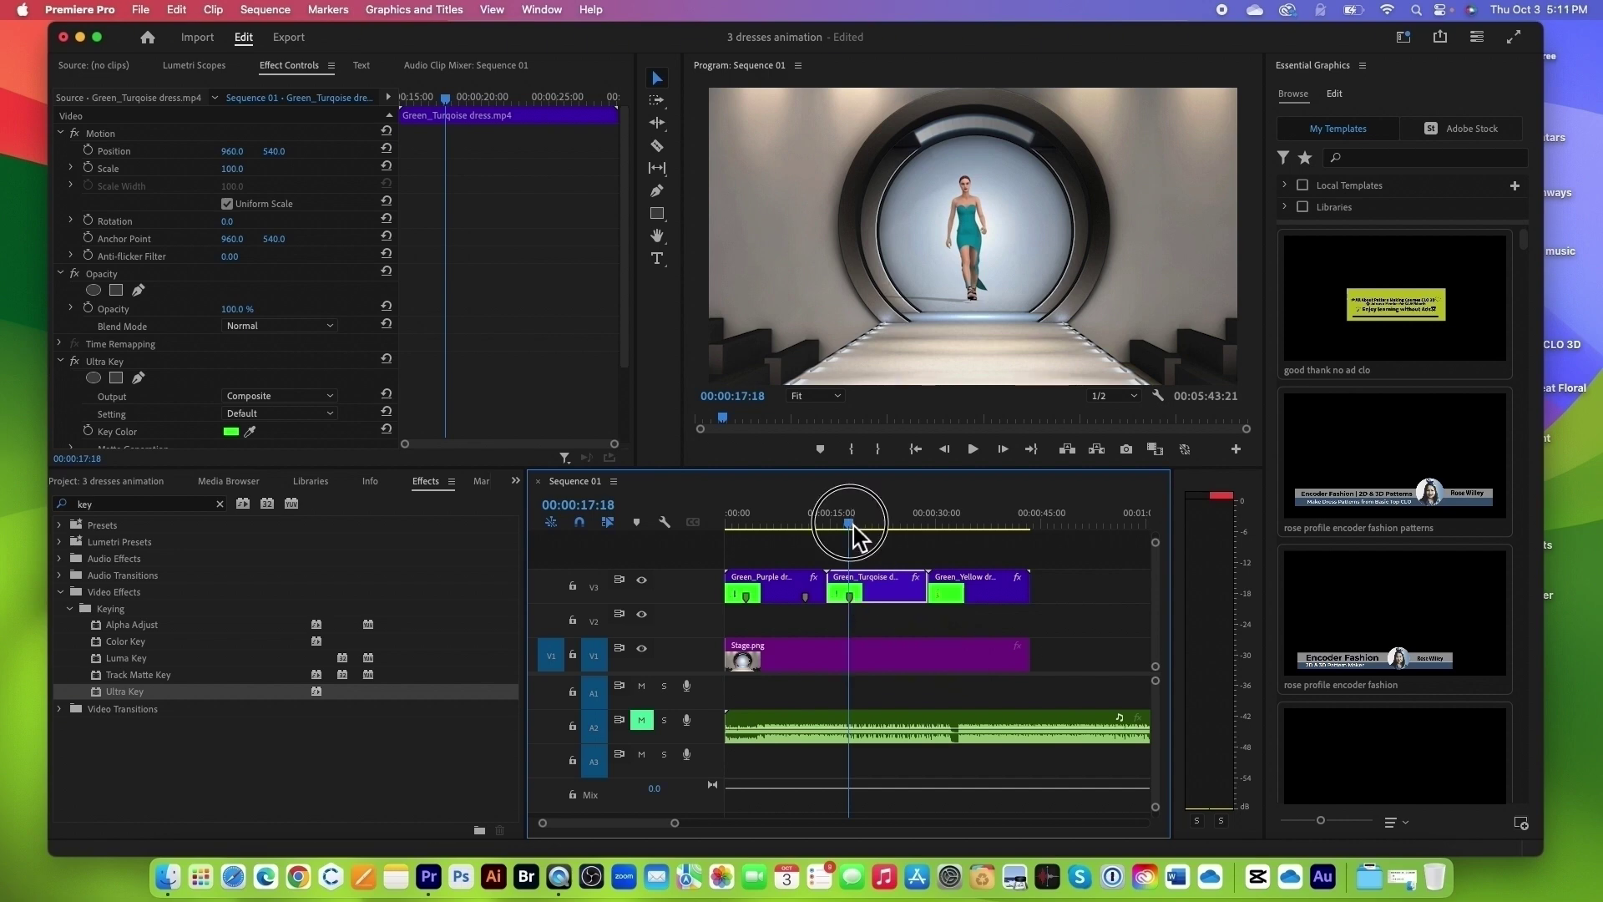
left_click_drag(861, 526, 909, 526)
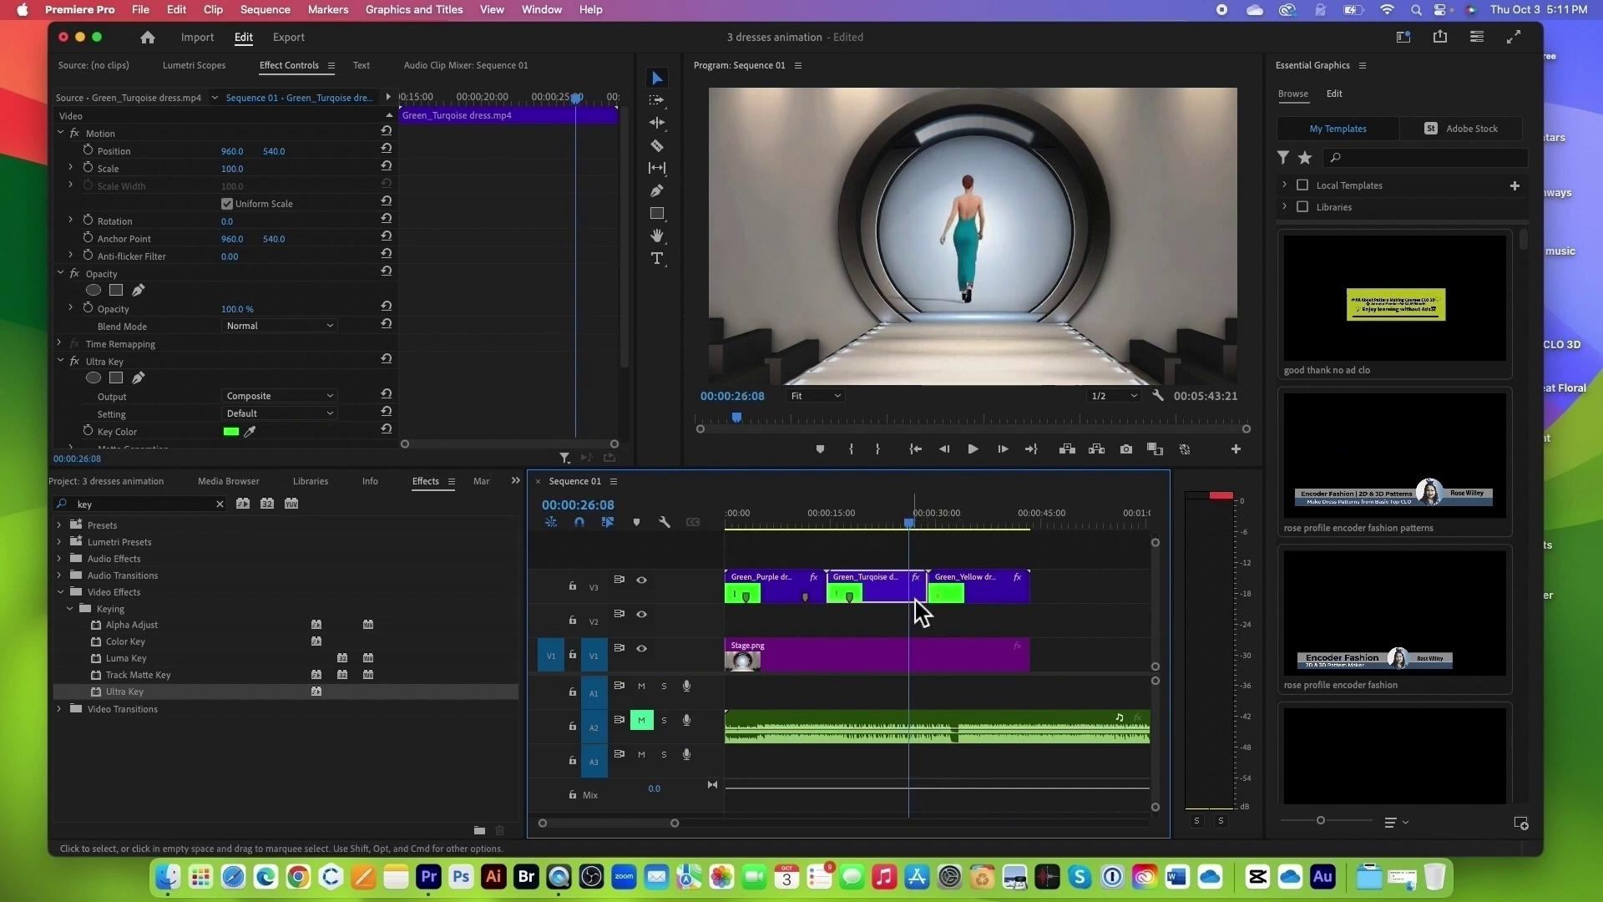
Step: Add clip markers to the Green_Yellow dress clip near its start and at 00:00:41:04, and return the playhead to the Green_Purple dress clip
left_click_drag(918, 526, 1014, 521)
left_click(955, 610)
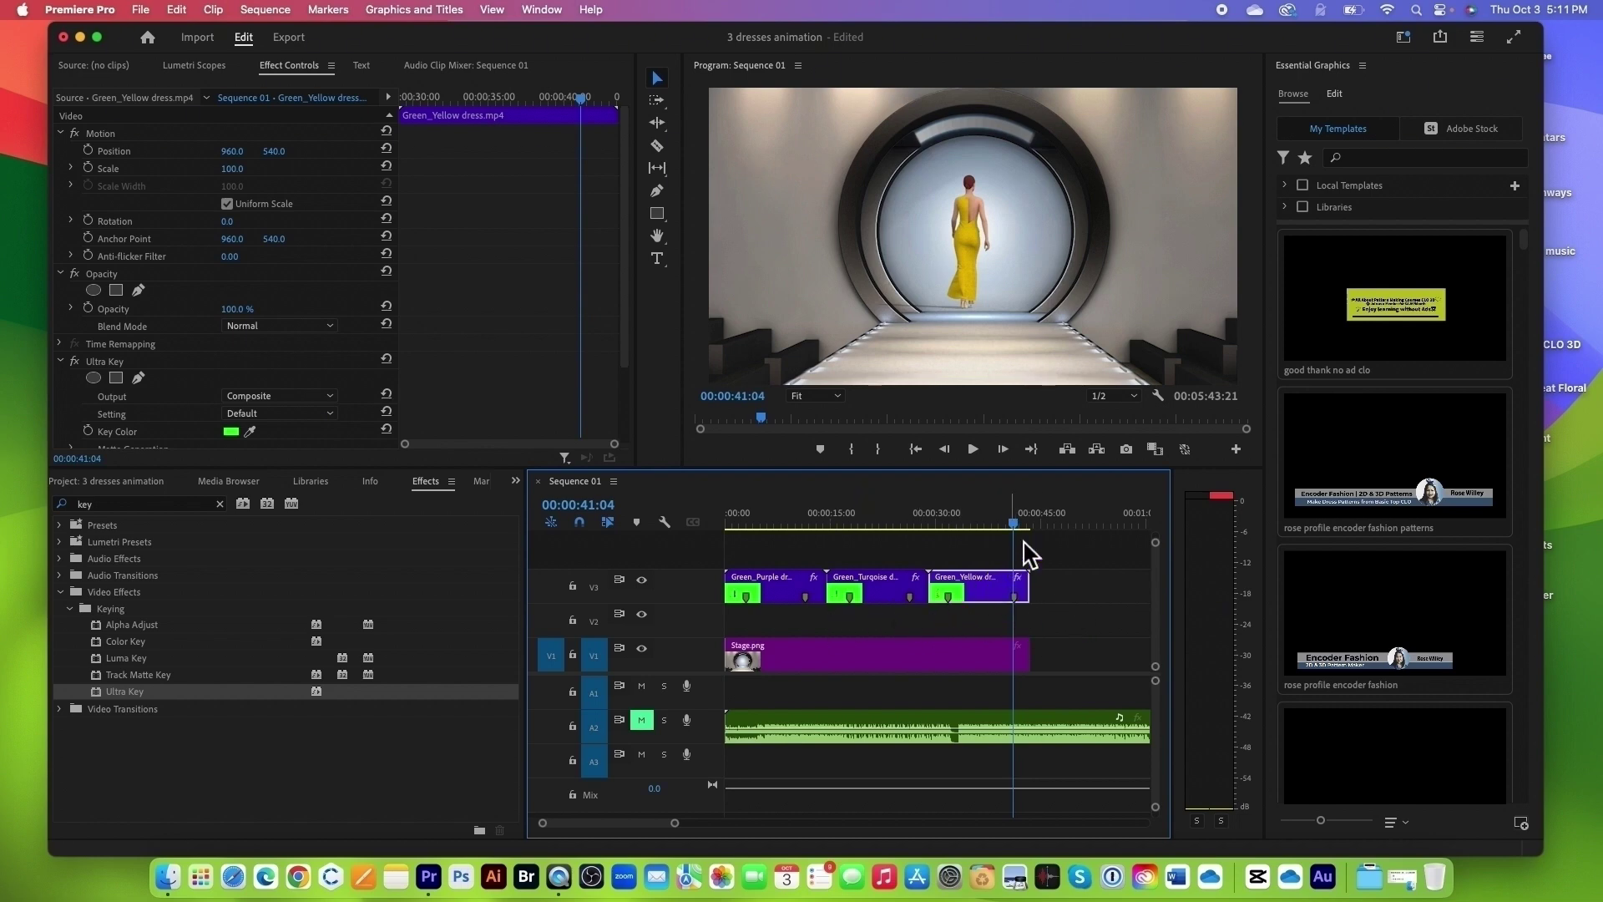
left_click(752, 528)
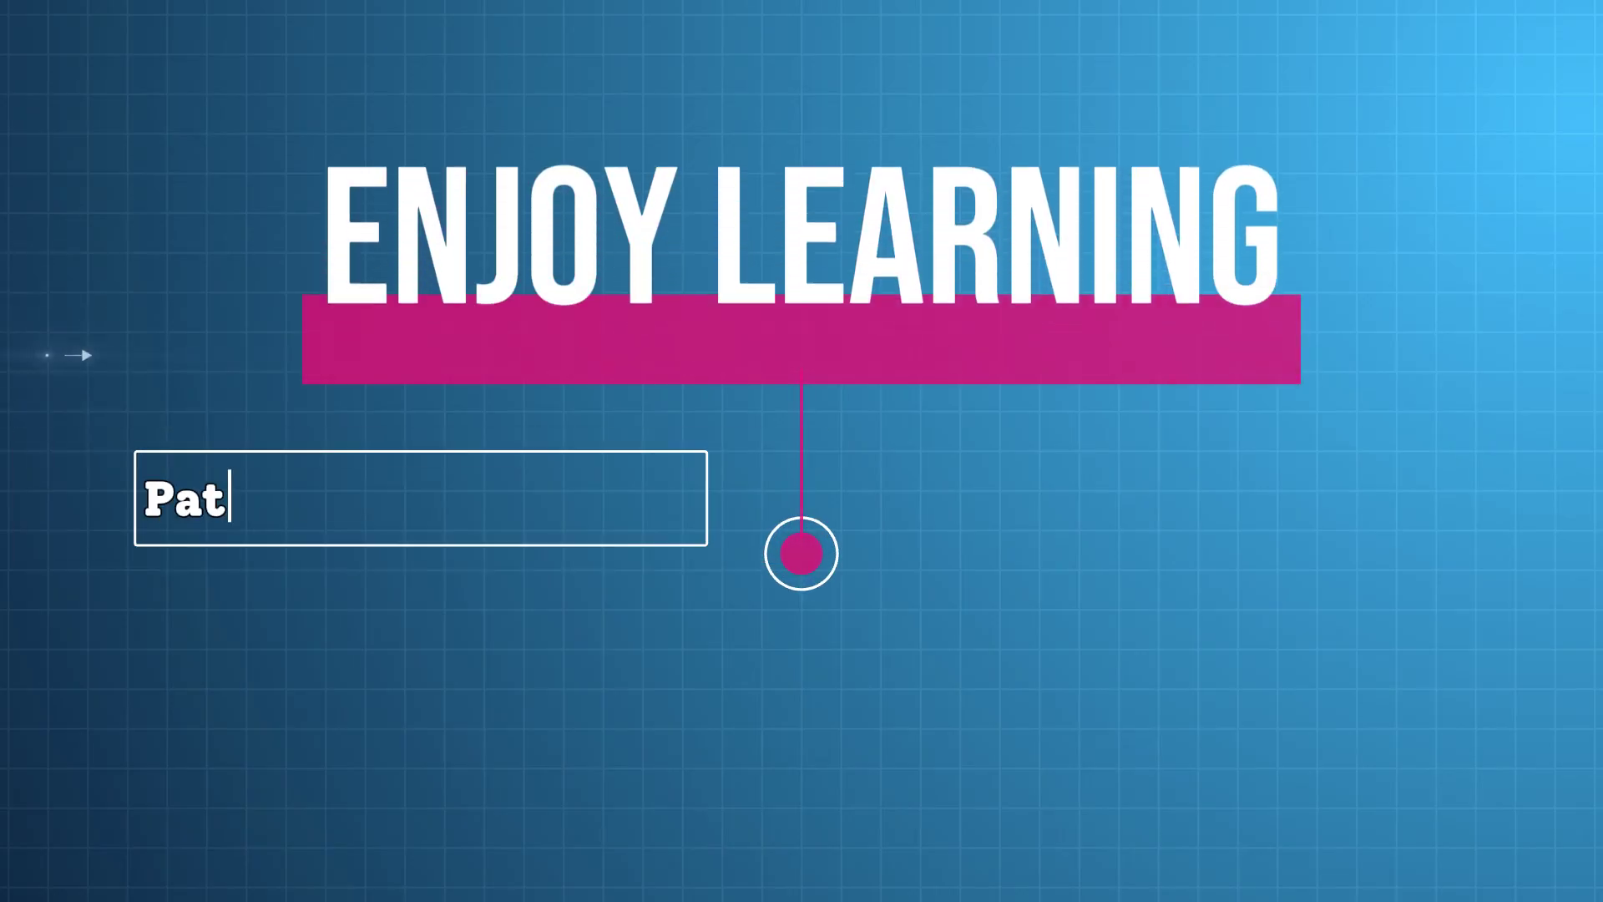